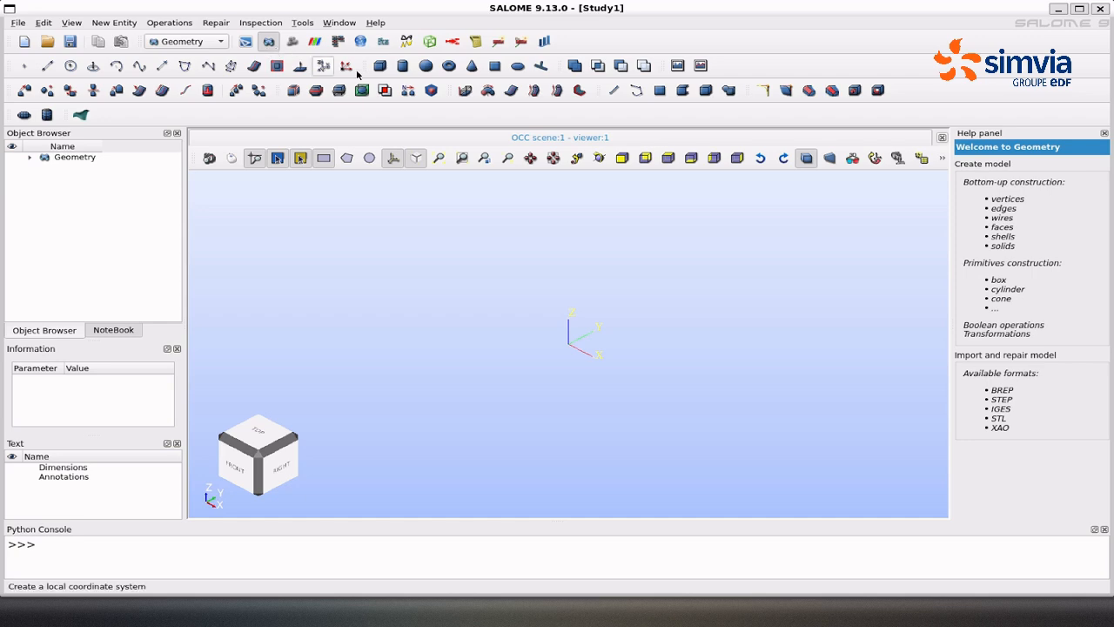
Create a box at the origin with dimensions Dx 2.2, Dy 0.41 and Dz 0.1.
{"action": "left_click", "coordinate": [379, 66]}
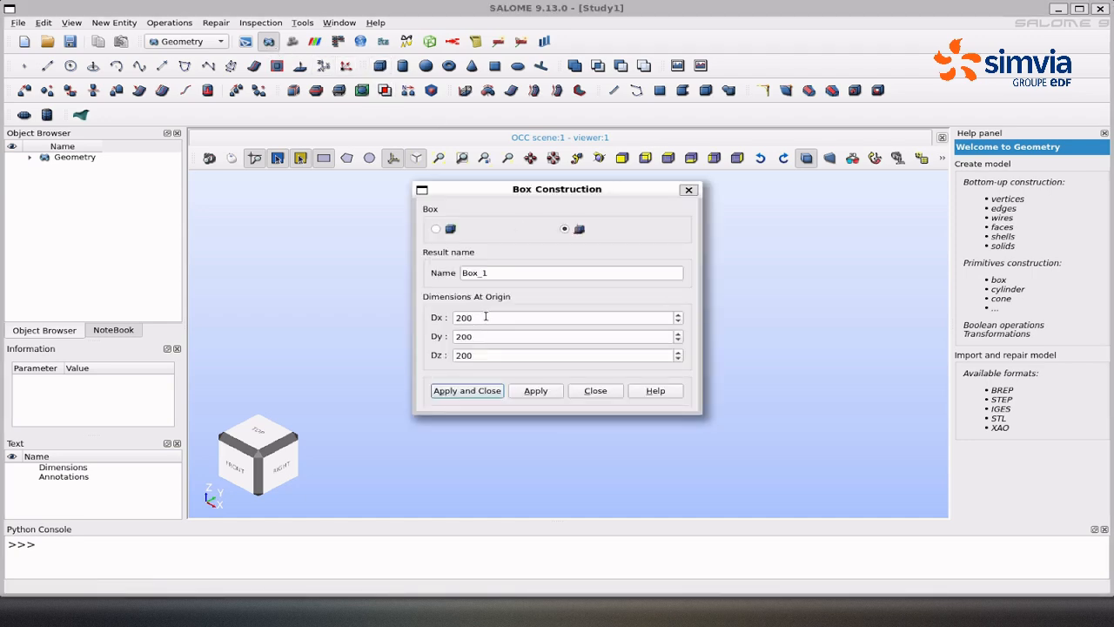
{"action": "left_click_drag", "start_coordinate": [485, 318], "coordinate": [448, 314]}
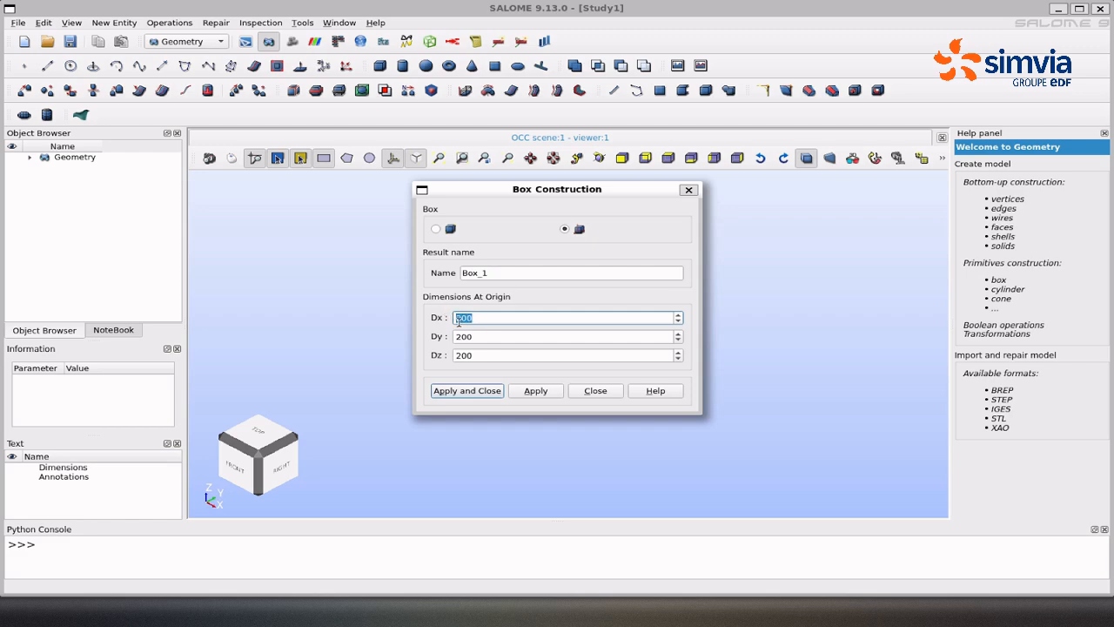
{"action": "type", "text": "3"}
{"action": "key", "text": "Tab"}
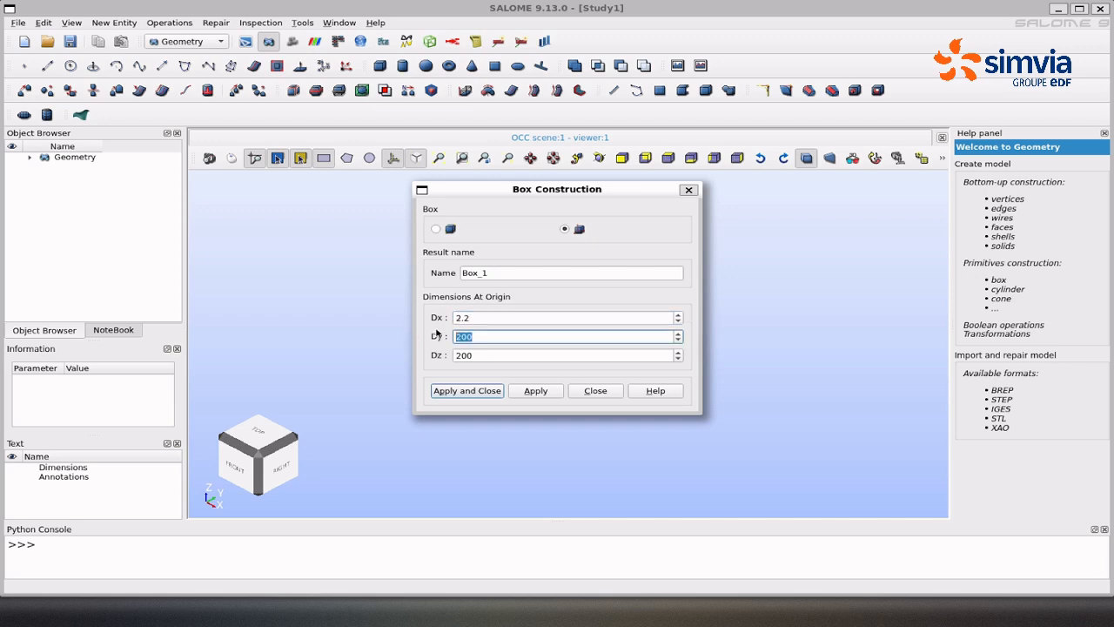
{"action": "type", "text": "0.4"}
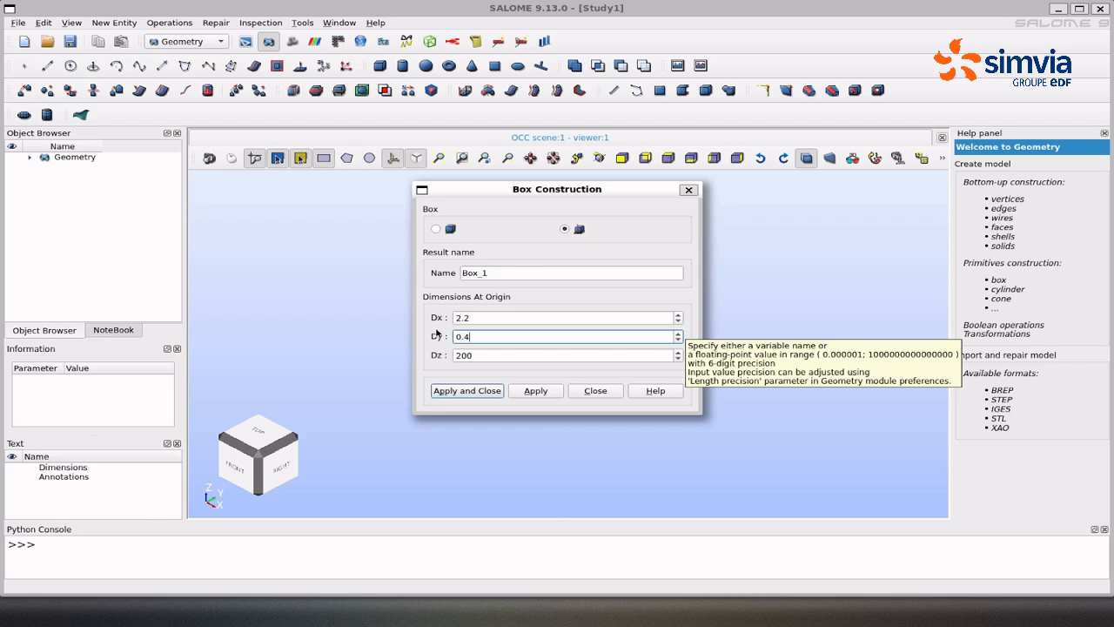
{"action": "type", "text": "1"}
{"action": "key", "text": "Tab"}
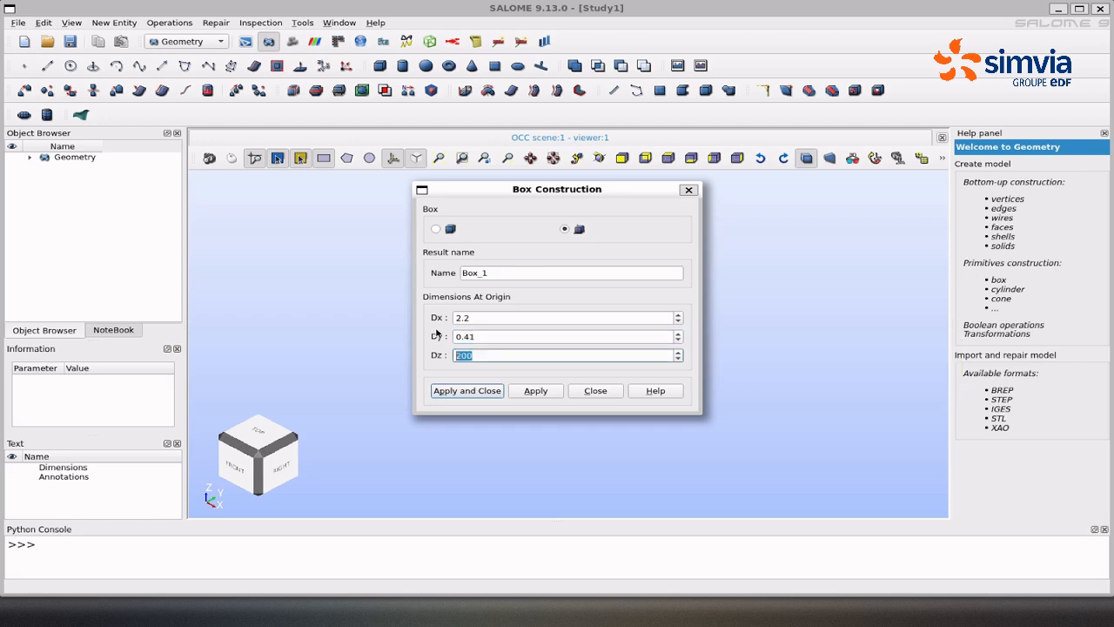
{"action": "type", "text": "0.1"}
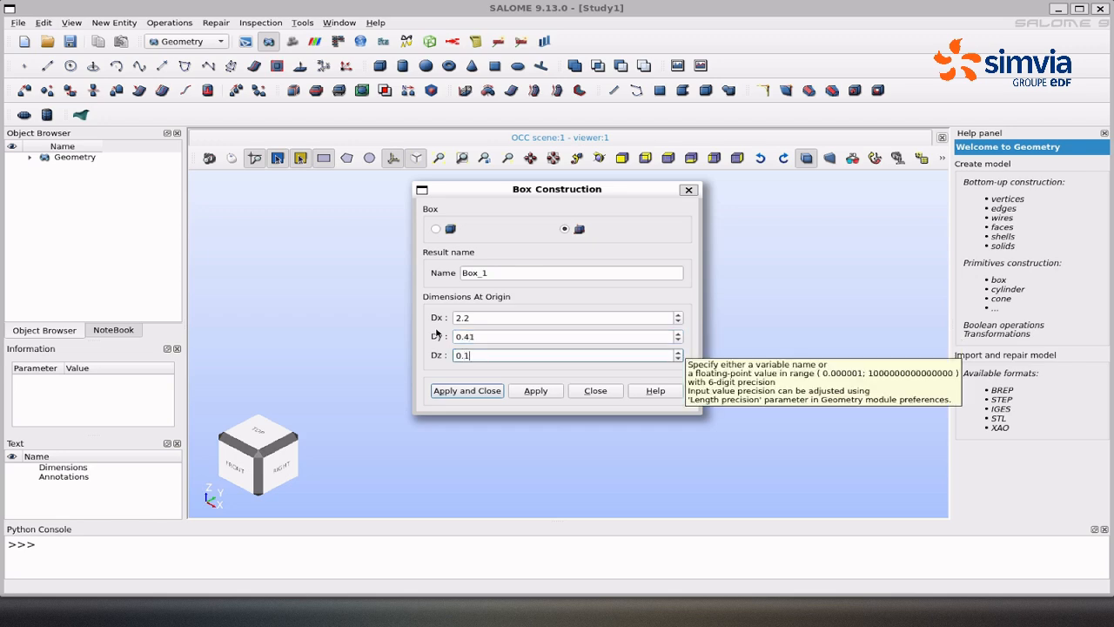
{"action": "left_click", "coordinate": [466, 391]}
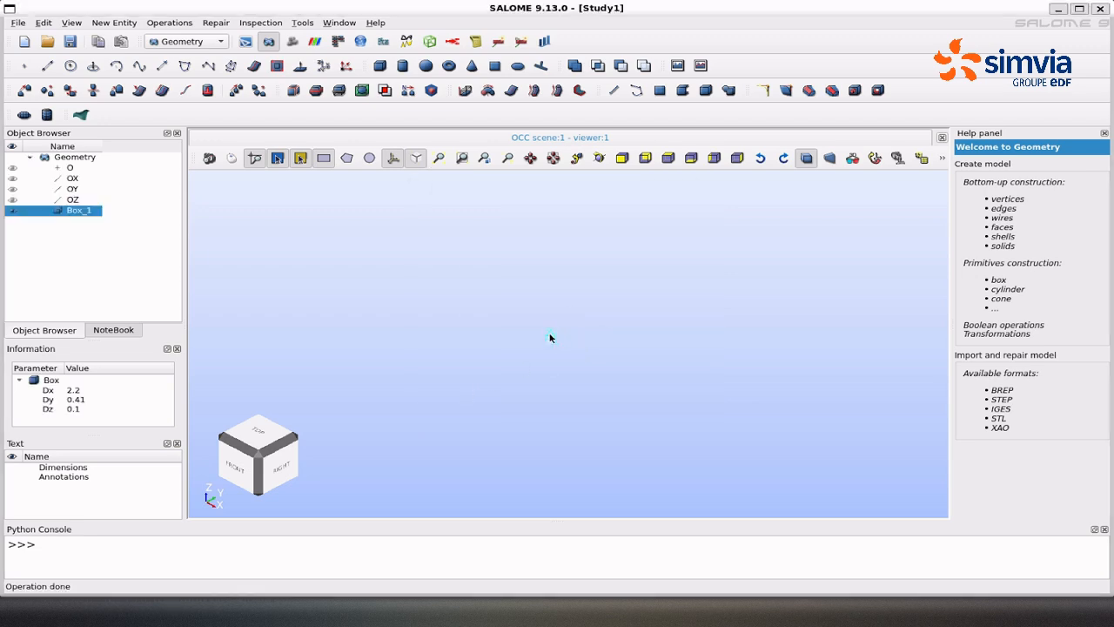
Create a cylinder at the origin with radius 0.05 and height 1.
{"action": "scroll", "coordinate": [547, 348], "scroll_direction": "up", "scroll_amount": 5}
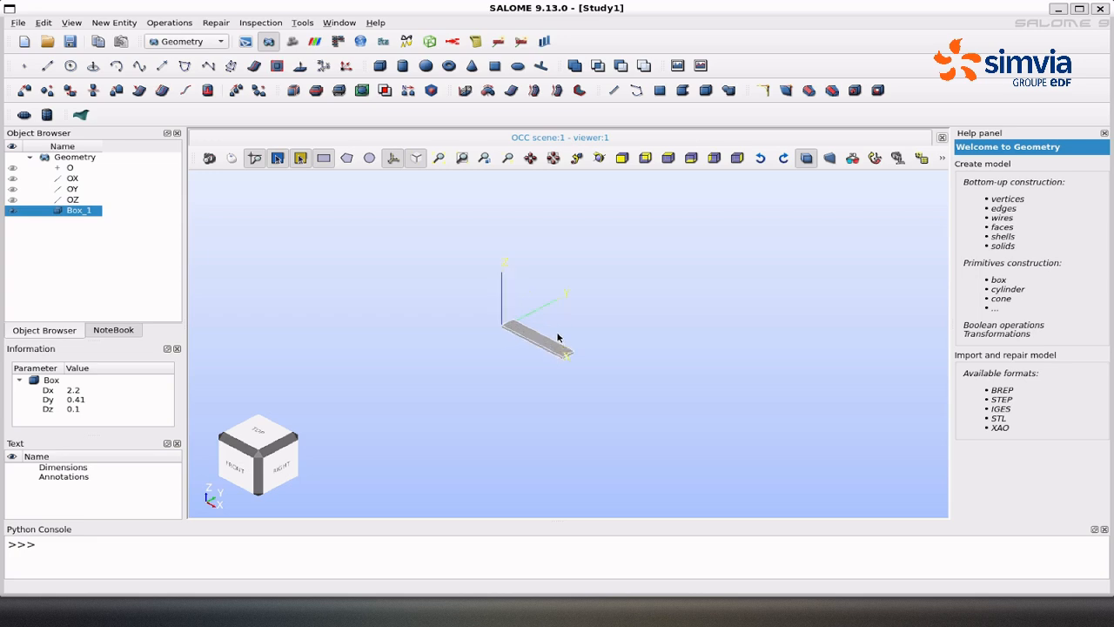
{"action": "scroll", "coordinate": [534, 341], "scroll_direction": "up", "scroll_amount": 5}
{"action": "mouse_move", "coordinate": [528, 336]}
{"action": "right_mouse_down", "text": "ctrl"}
{"action": "mouse_move", "coordinate": [562, 373]}
{"action": "mouse_move", "coordinate": [505, 291]}
{"action": "mouse_move", "coordinate": [545, 339]}
{"action": "right_mouse_up", "text": "ctrl"}
{"action": "middle_click_drag", "start_coordinate": [545, 338], "coordinate": [560, 370], "text": "ctrl"}
{"action": "scroll", "coordinate": [581, 391], "scroll_direction": "up", "scroll_amount": 3}
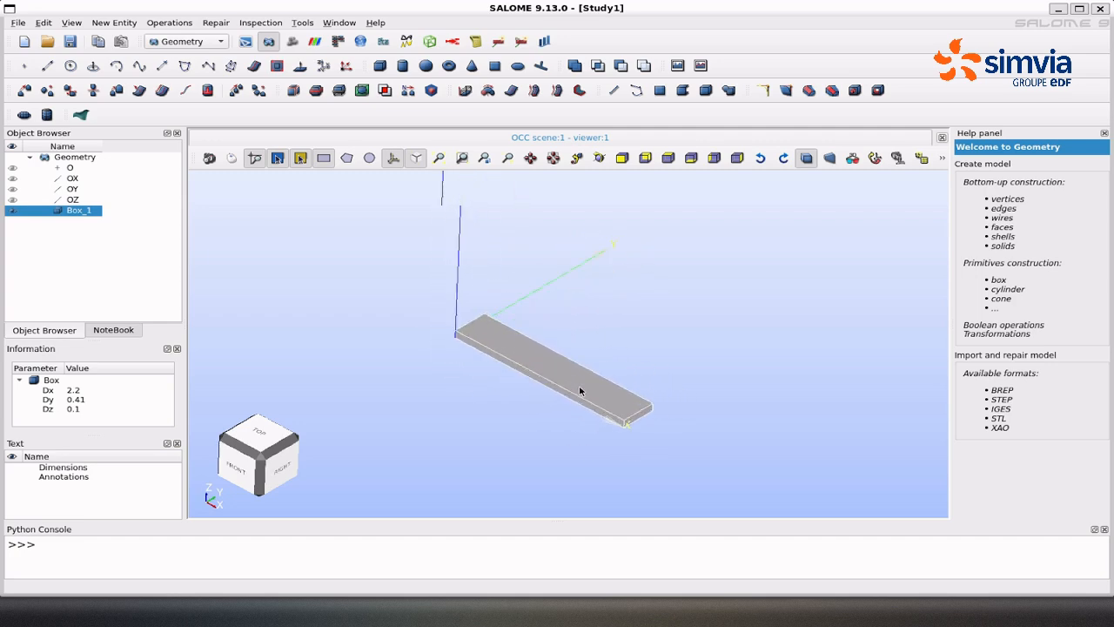
{"action": "scroll", "coordinate": [581, 391], "scroll_direction": "up", "scroll_amount": 3}
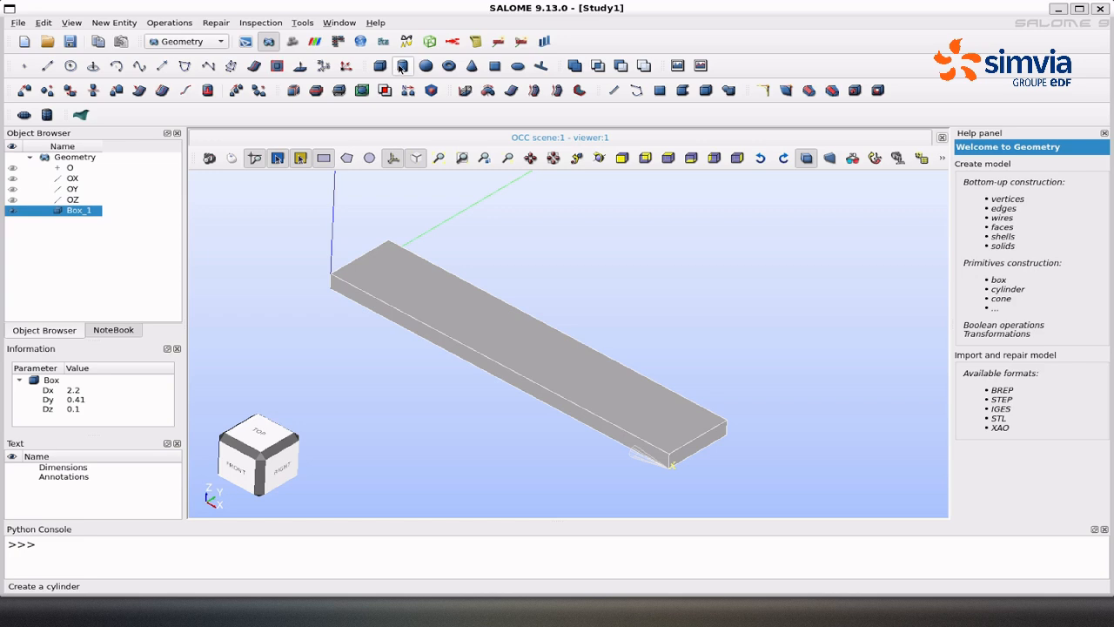
{"action": "left_click", "coordinate": [402, 68]}
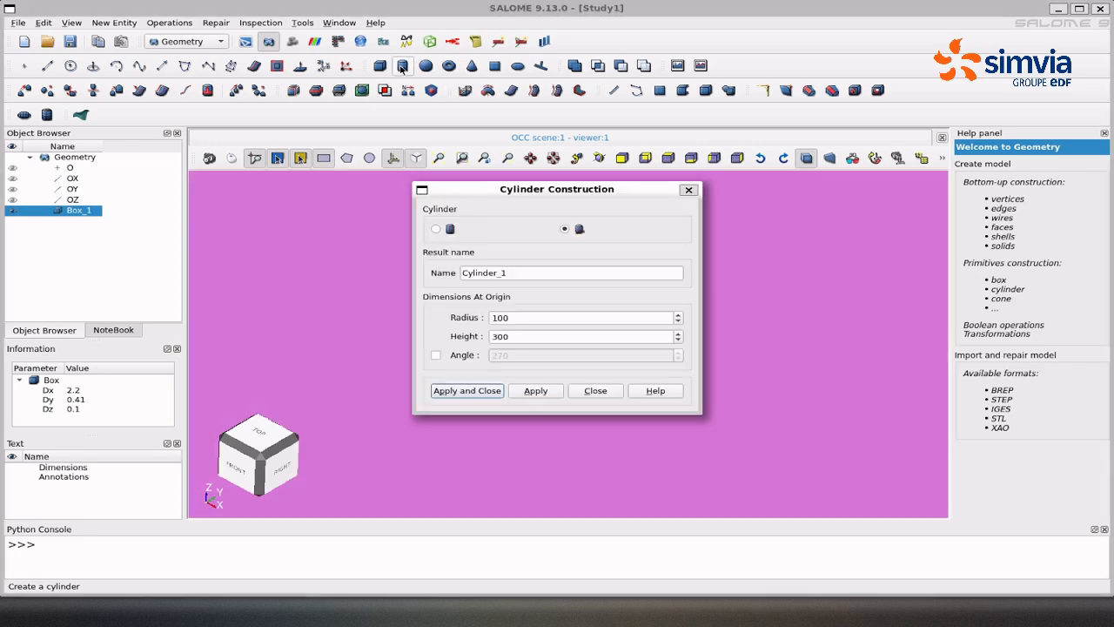
{"action": "left_click", "coordinate": [493, 317]}
{"action": "double_click", "coordinate": [493, 317]}
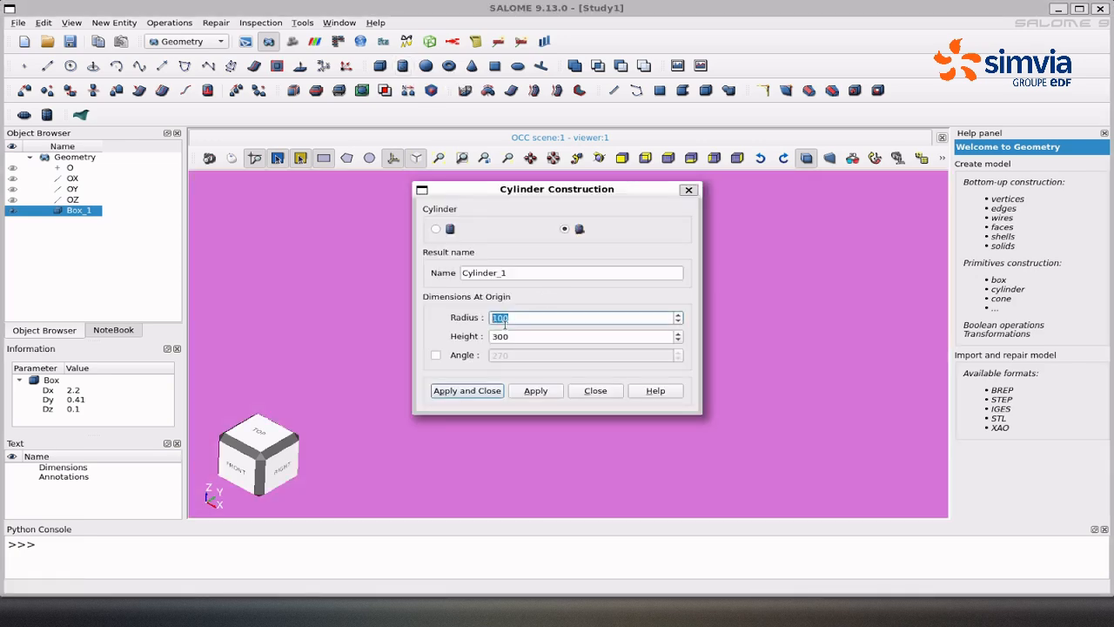
{"action": "type", "text": "0.05"}
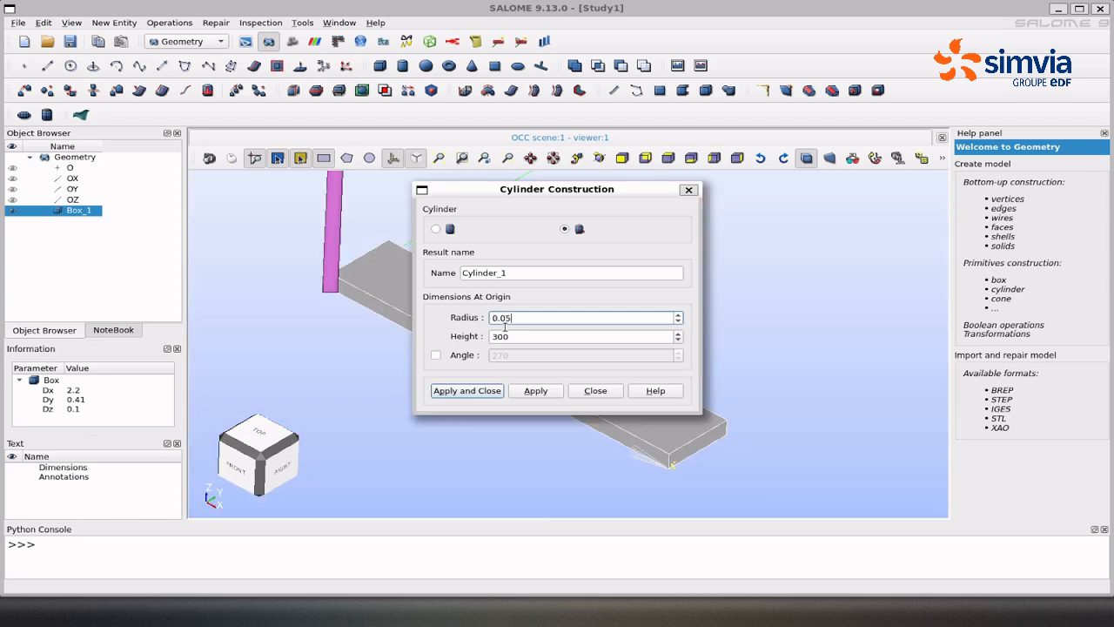
{"action": "key", "text": "Tab"}
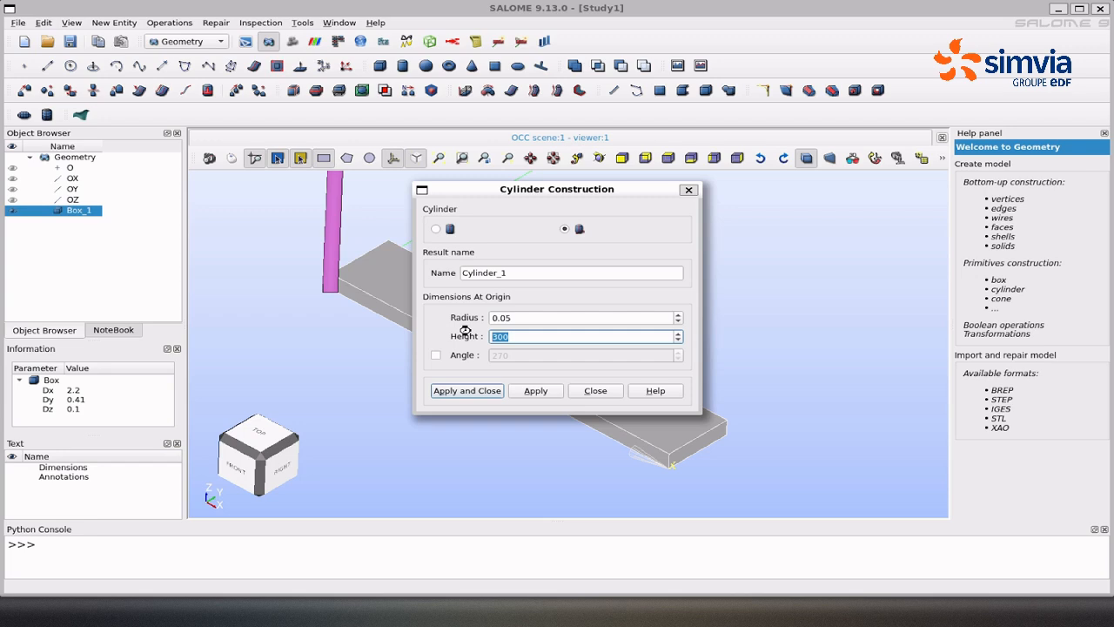
{"action": "type", "text": "1"}
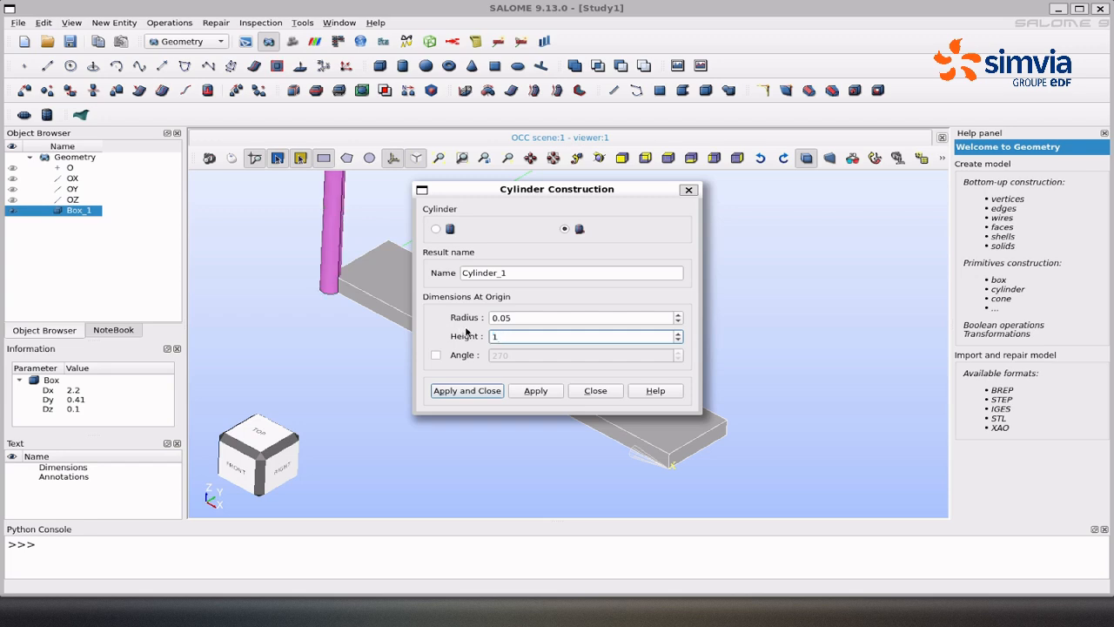
{"action": "left_click", "coordinate": [437, 392]}
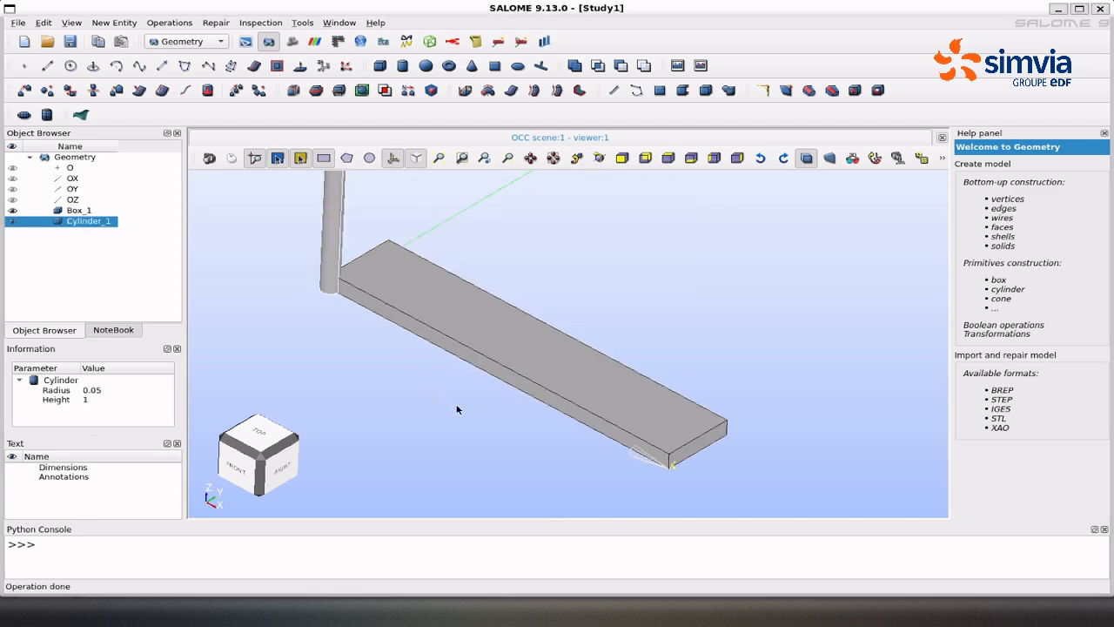
Create a translated copy of the cylinder, offset by Dx 0.2 and Dy 0.2.
{"action": "left_click", "coordinate": [24, 90]}
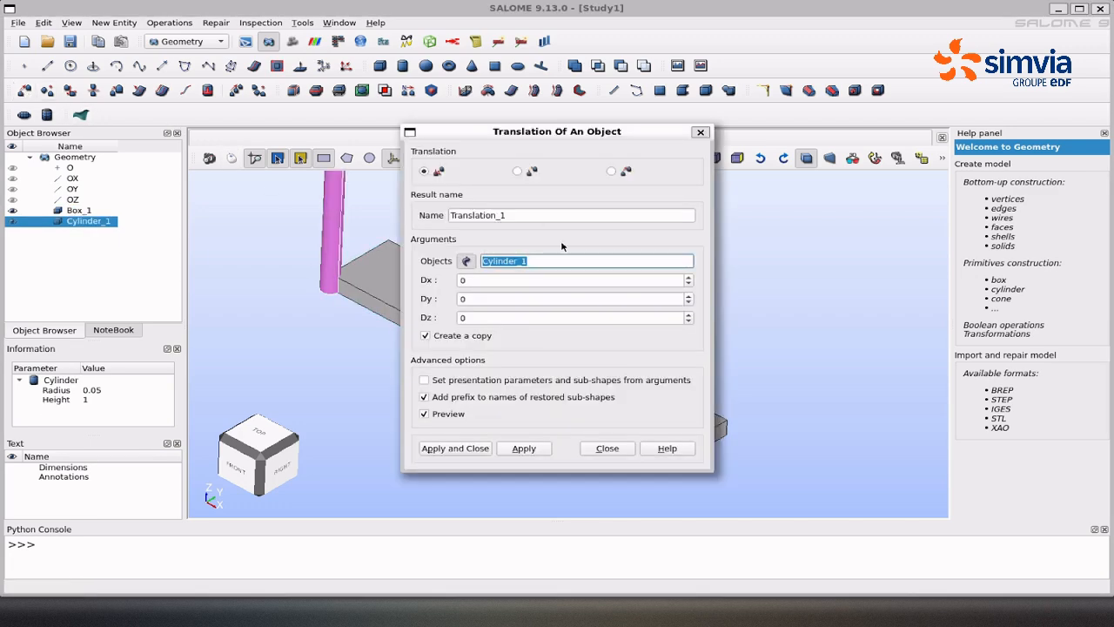
{"action": "left_click", "coordinate": [521, 282]}
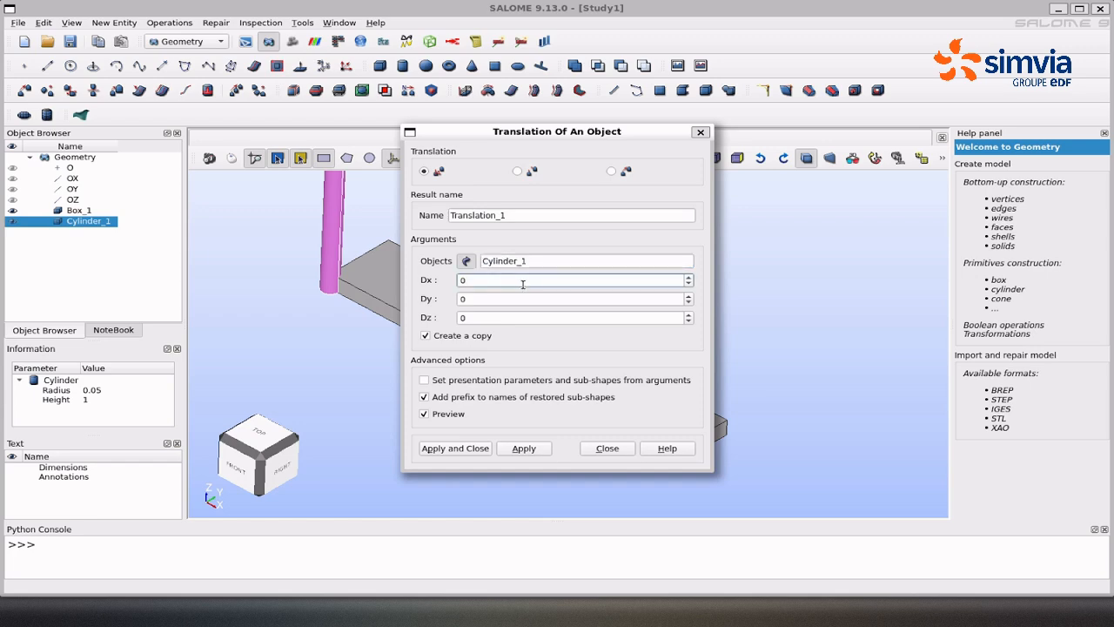
{"action": "type", "text": ".2"}
{"action": "left_click", "coordinate": [514, 298]}
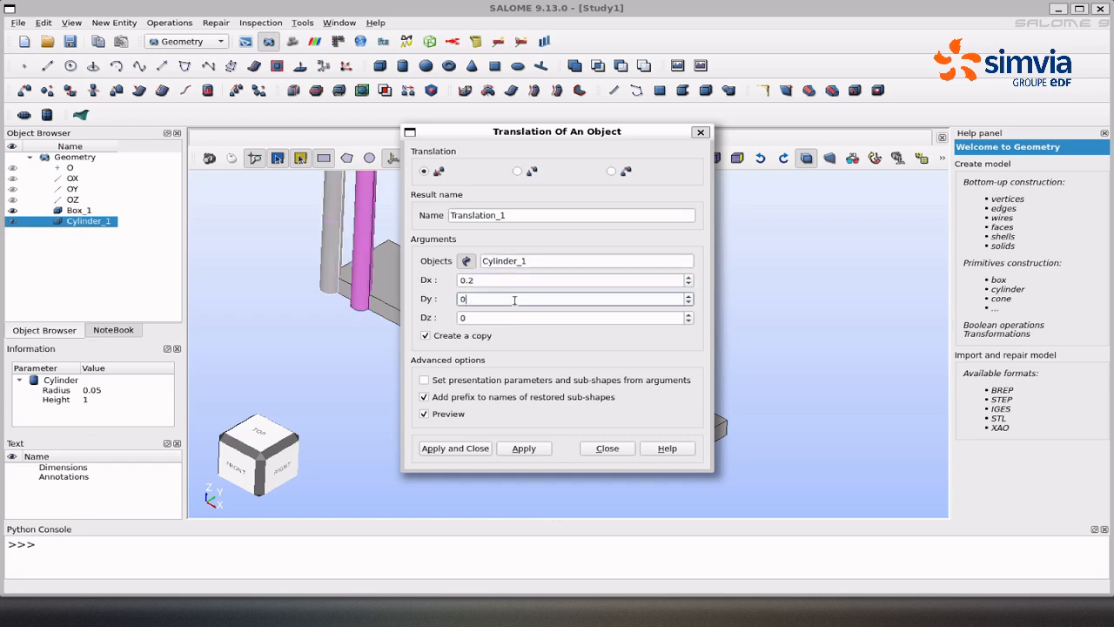
{"action": "type", "text": ".2"}
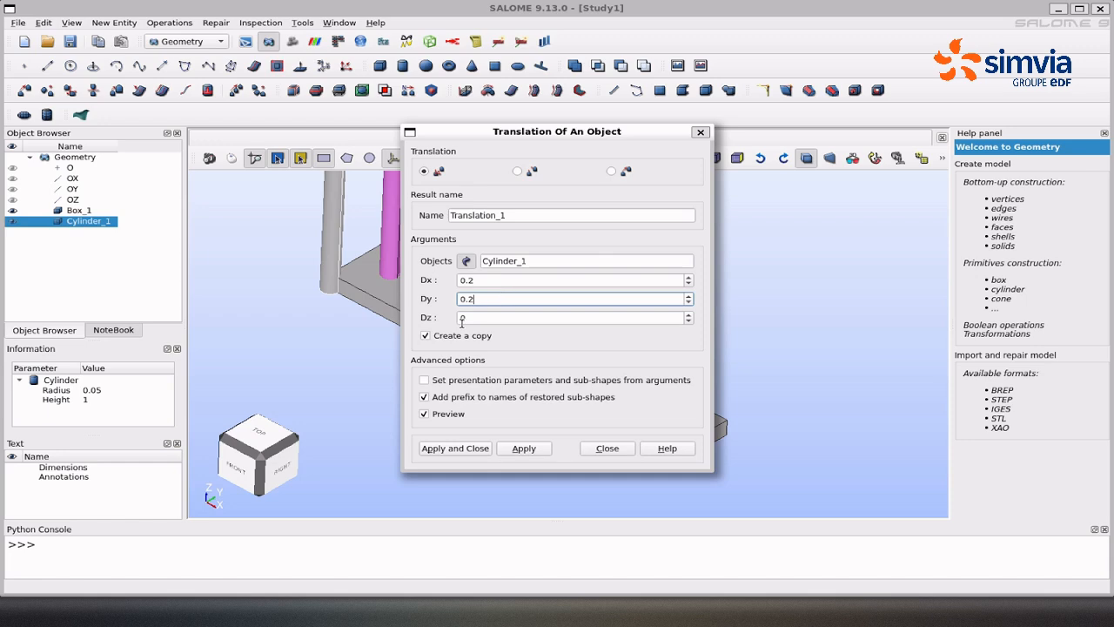
{"action": "left_click", "coordinate": [445, 449]}
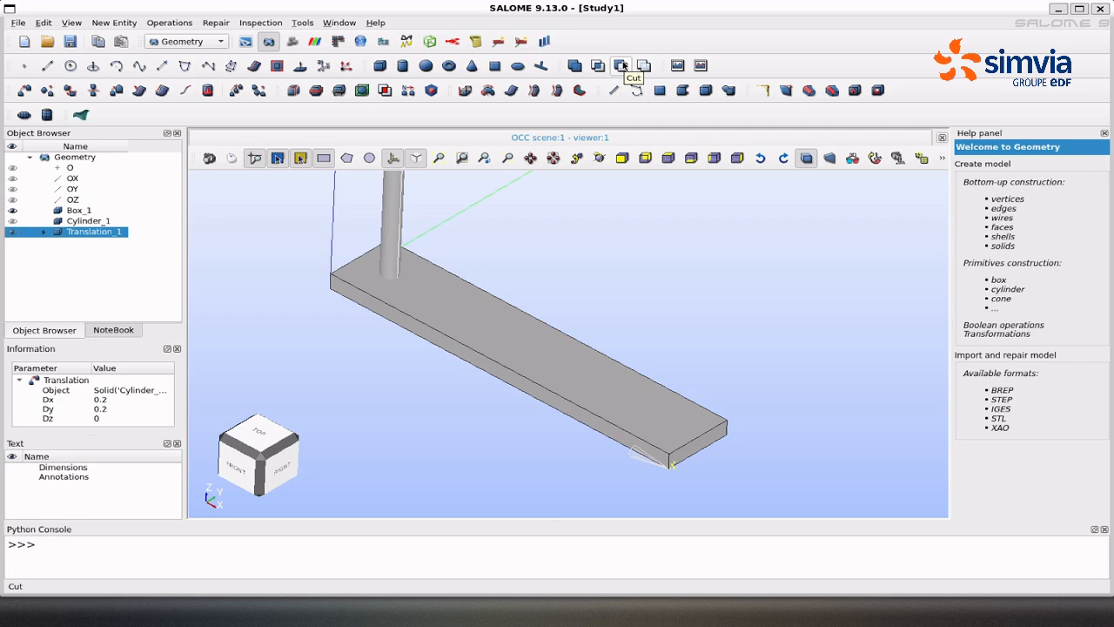
Cut the box with the translated cylinder, using Box_1 as main object and Translation_1 as tool object.
{"action": "left_click", "coordinate": [623, 66]}
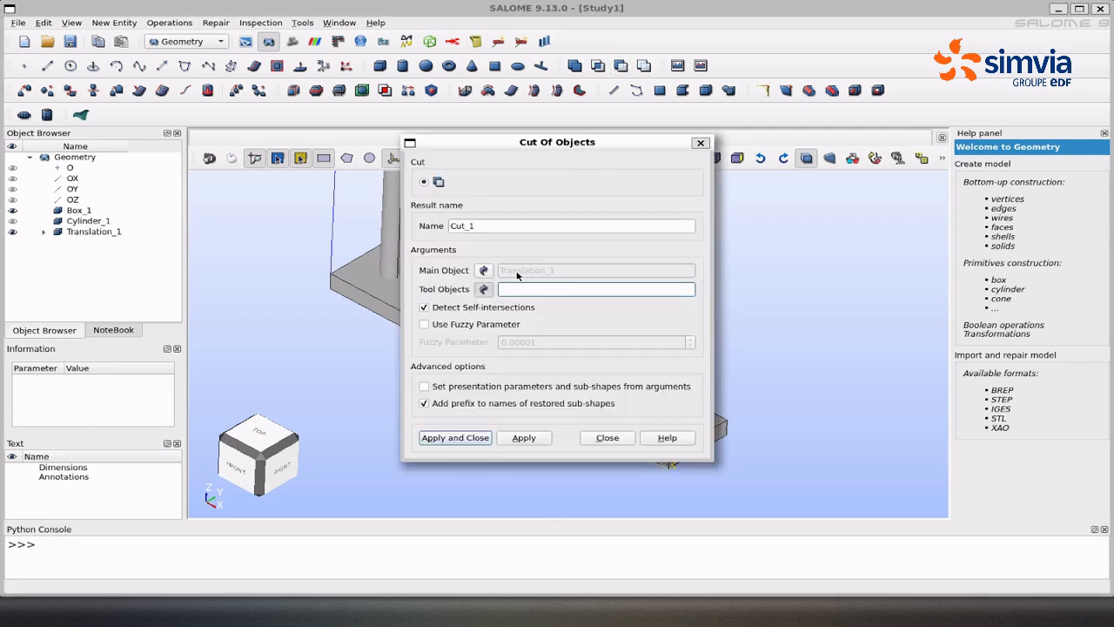
{"action": "left_click", "coordinate": [483, 271]}
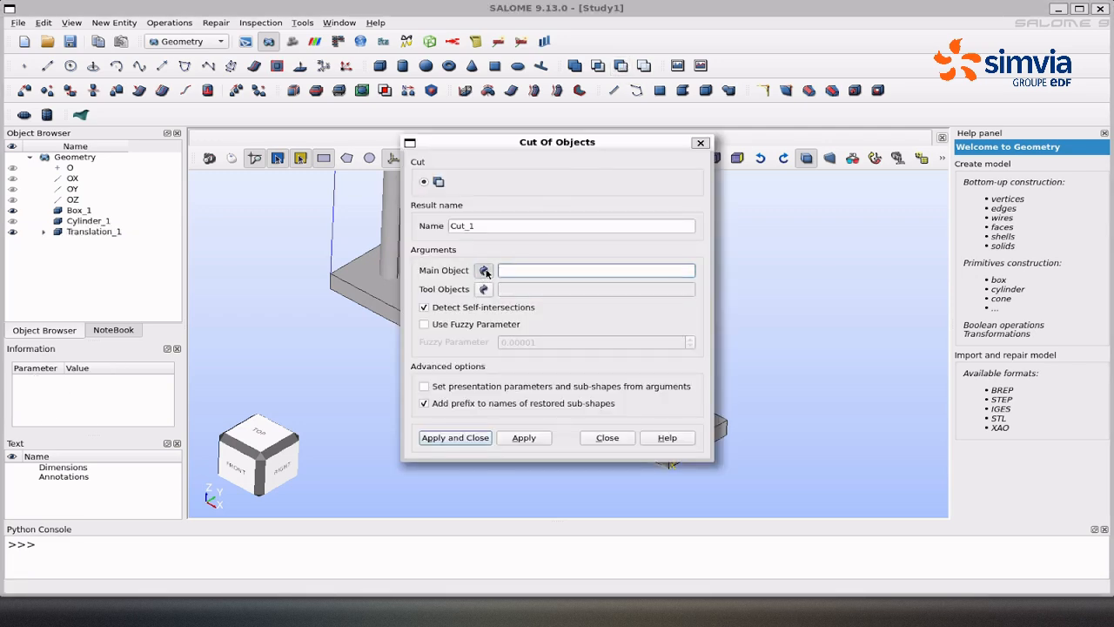
{"action": "left_click", "coordinate": [79, 211]}
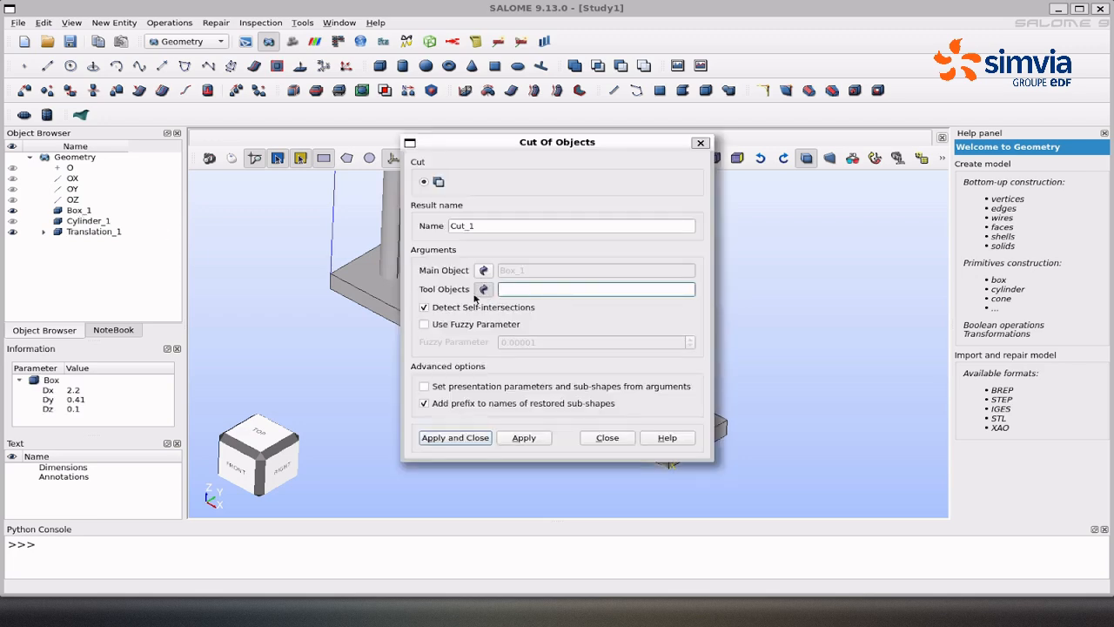
{"action": "left_click", "coordinate": [87, 232]}
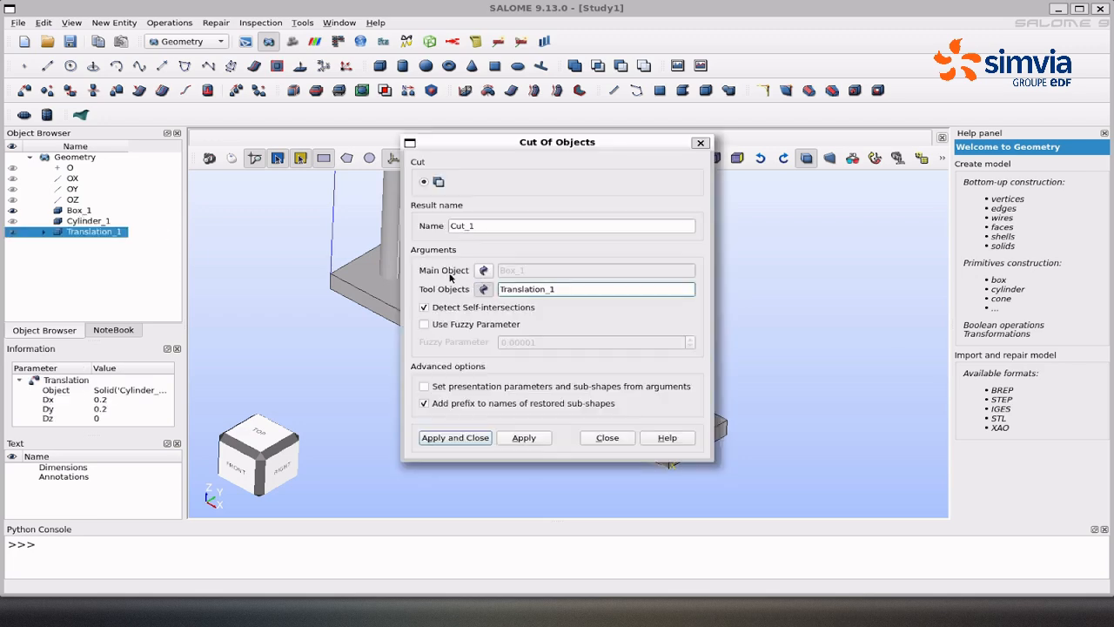
{"action": "left_click", "coordinate": [456, 437]}
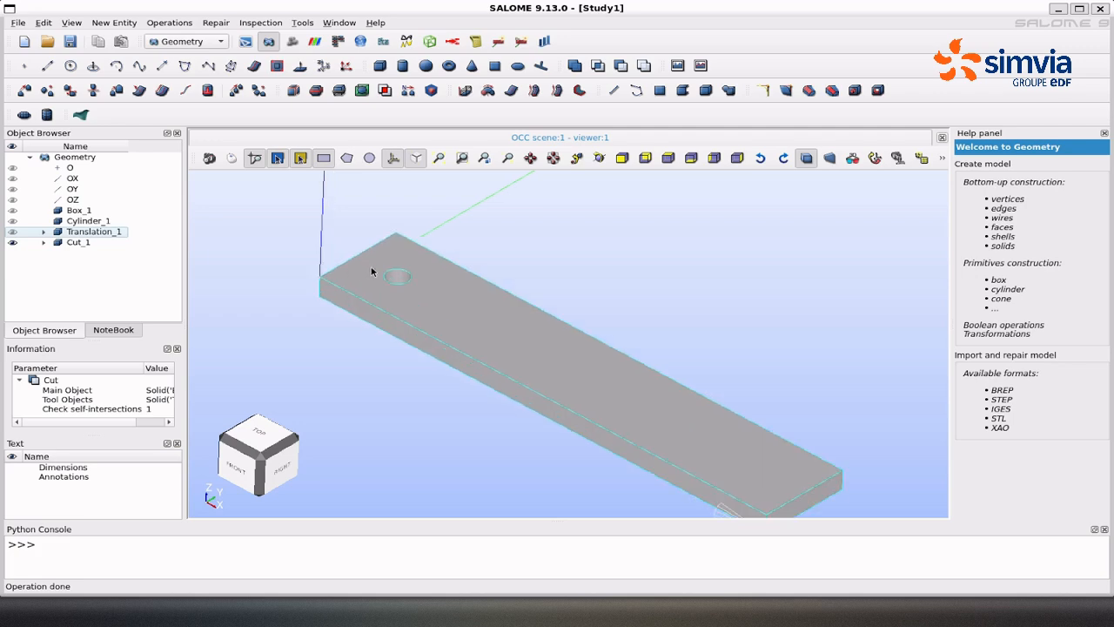
Create a point at the hole with coordinates X 0.205, Y 0.205 and Z 0.1.
{"action": "right_click_drag", "start_coordinate": [417, 293], "coordinate": [396, 279], "text": "ctrl"}
{"action": "scroll", "coordinate": [461, 296], "scroll_direction": "down", "scroll_amount": 3}
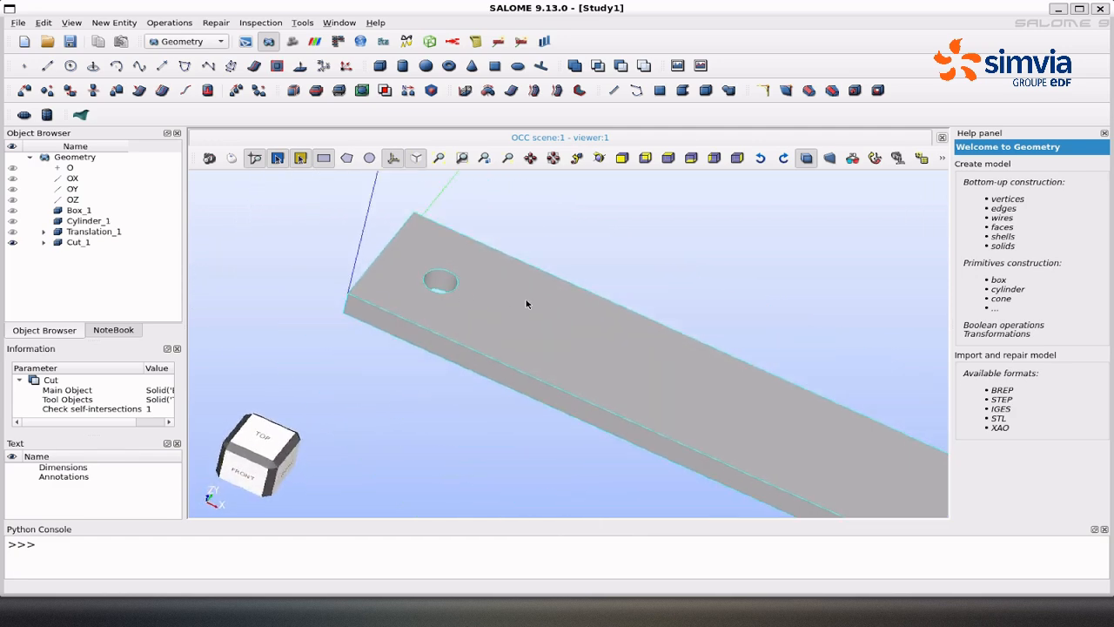
{"action": "middle_click_drag", "start_coordinate": [512, 301], "coordinate": [376, 276], "text": "ctrl"}
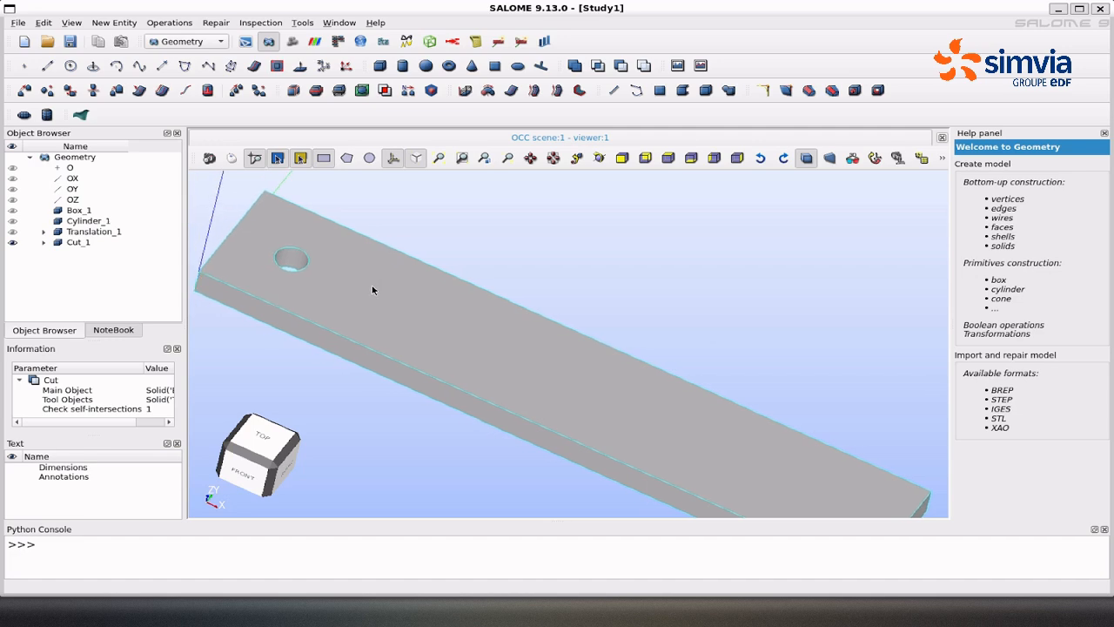
{"action": "left_click", "coordinate": [24, 69]}
{"action": "left_click", "coordinate": [461, 319]}
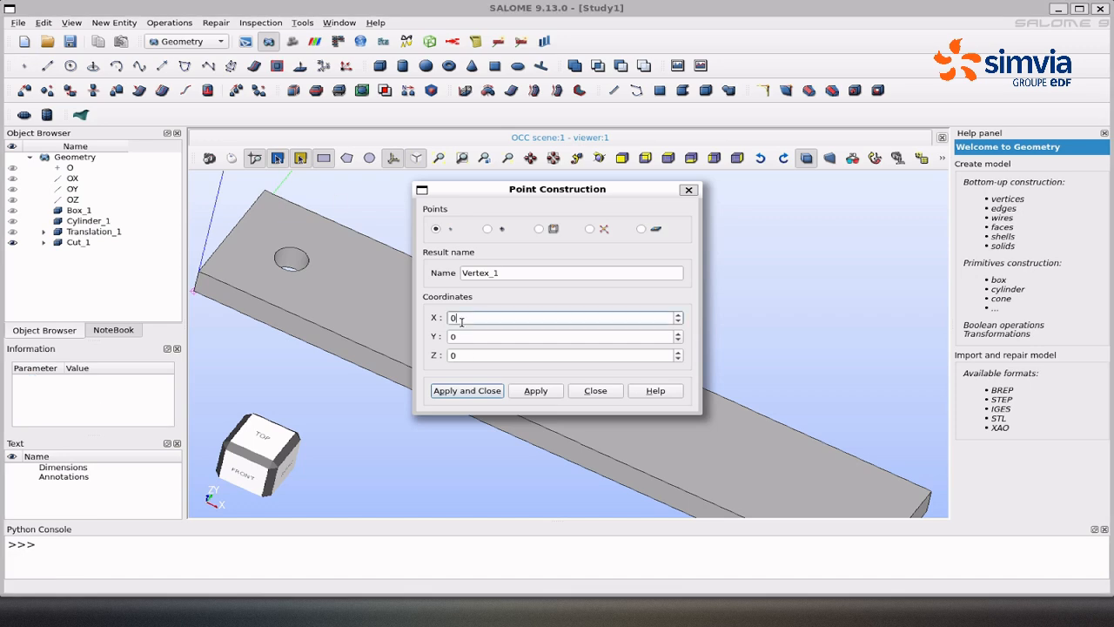
{"action": "type", "text": ".205"}
{"action": "key", "text": "Tab"}
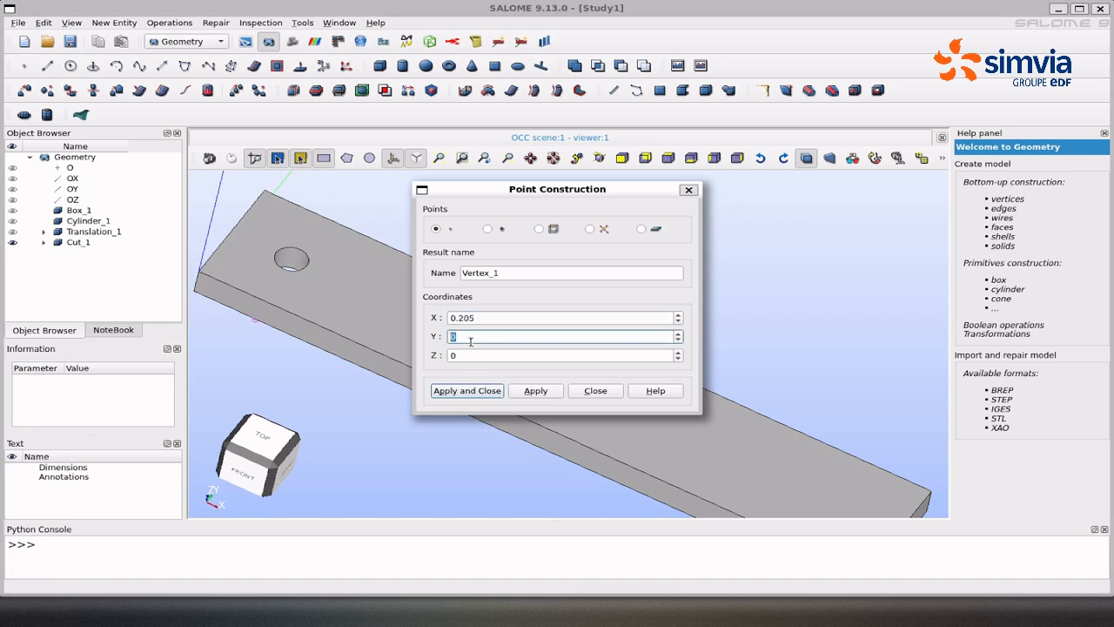
{"action": "type", "text": "0.205"}
{"action": "key", "text": "Tab"}
{"action": "type", "text": "0.1"}
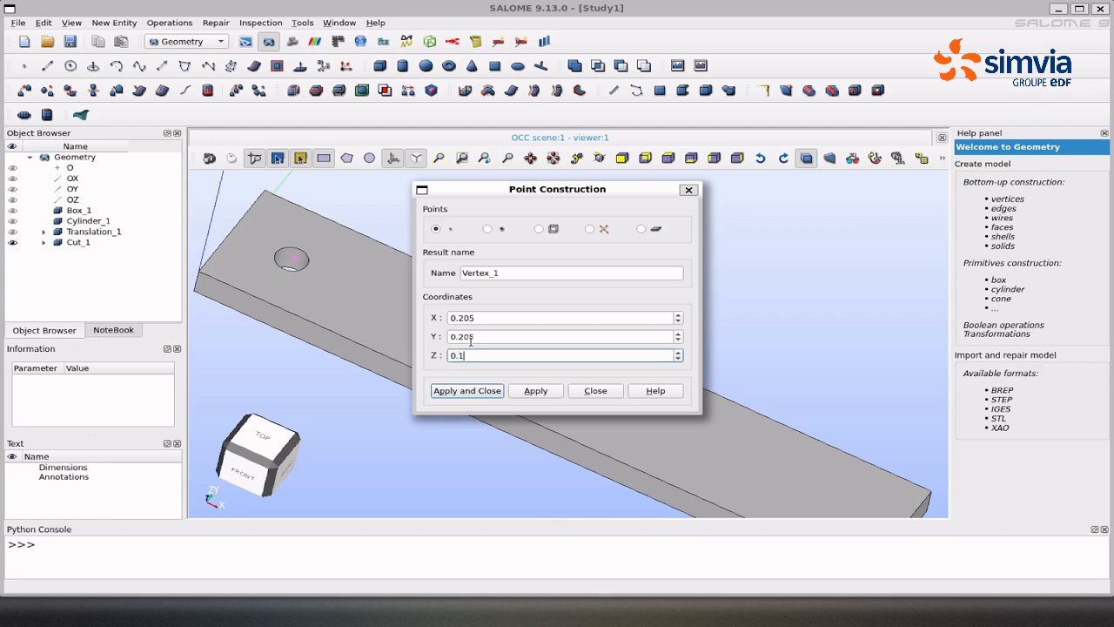
{"action": "left_click", "coordinate": [518, 391]}
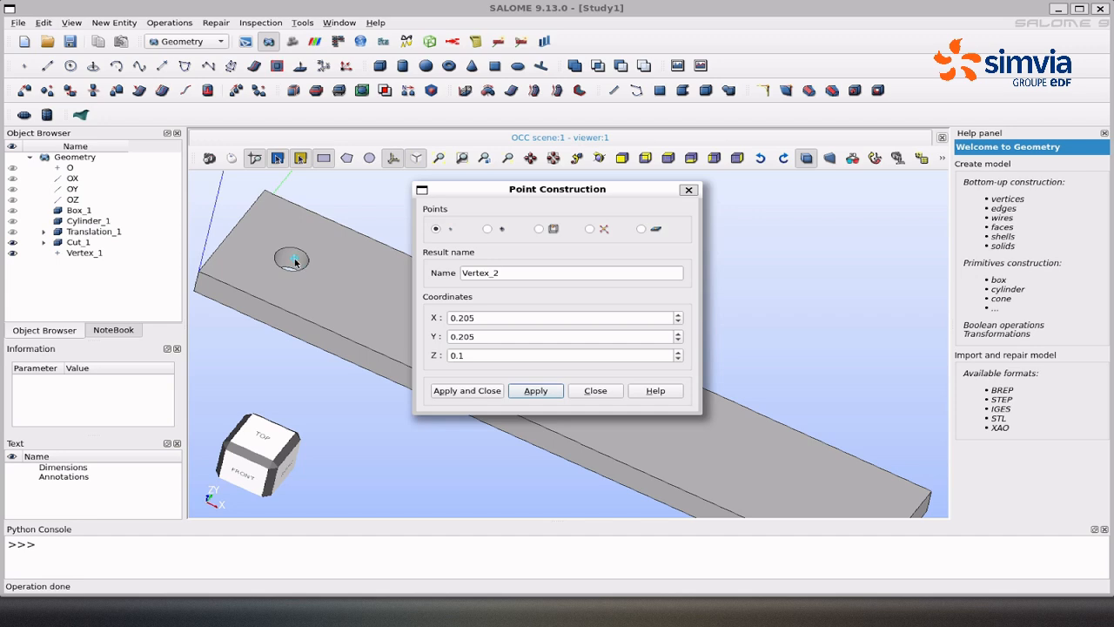
Create a second point on the channel's long top edge at X 0.41, Y 0 and Z 0.1.
{"action": "scroll", "coordinate": [294, 261], "scroll_direction": "up", "scroll_amount": 3}
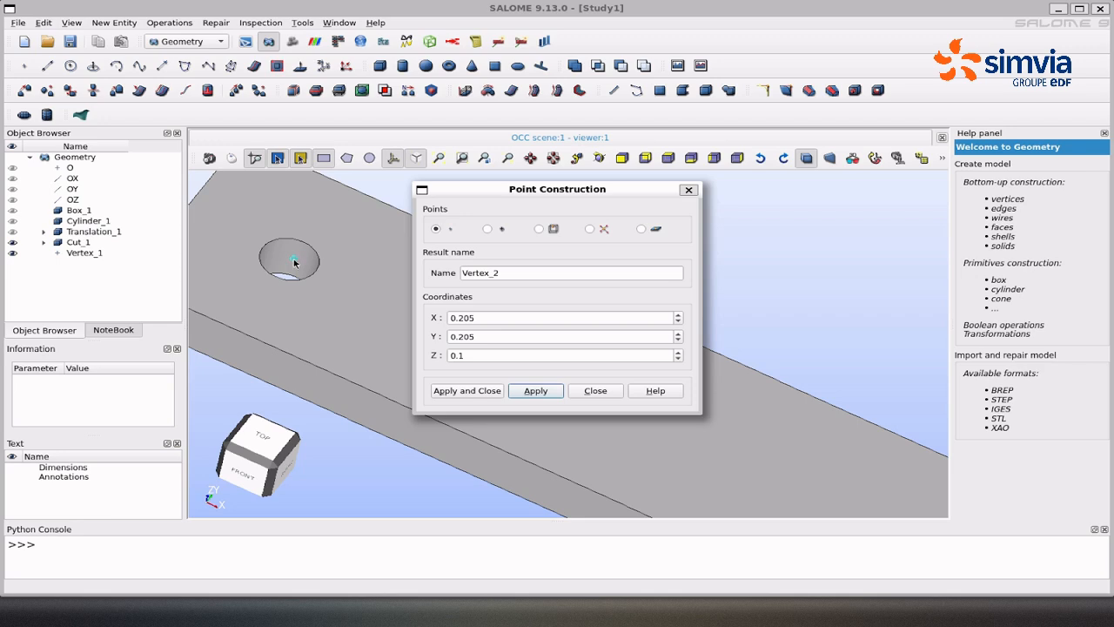
{"action": "left_click_drag", "start_coordinate": [496, 319], "coordinate": [460, 317]}
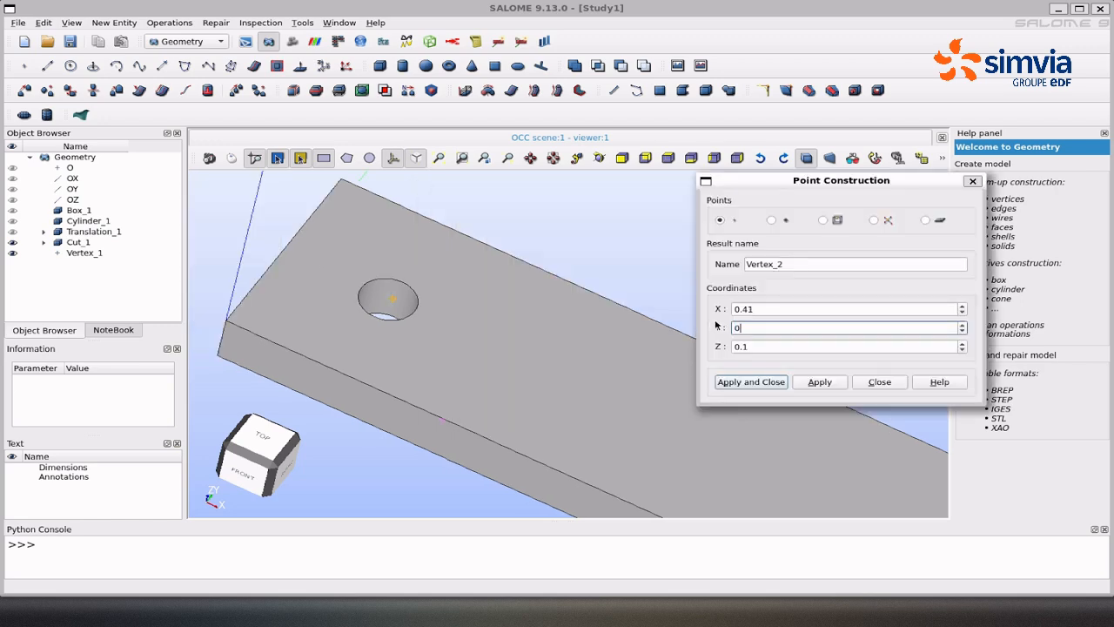
{"action": "left_click", "coordinate": [763, 310]}
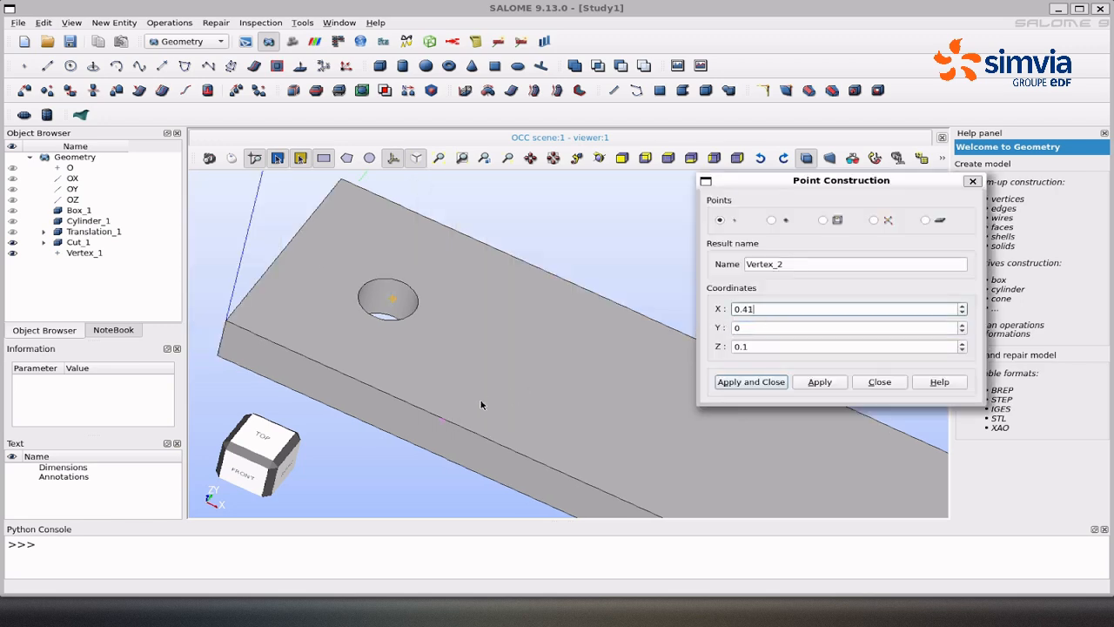
{"action": "left_click", "coordinate": [822, 383]}
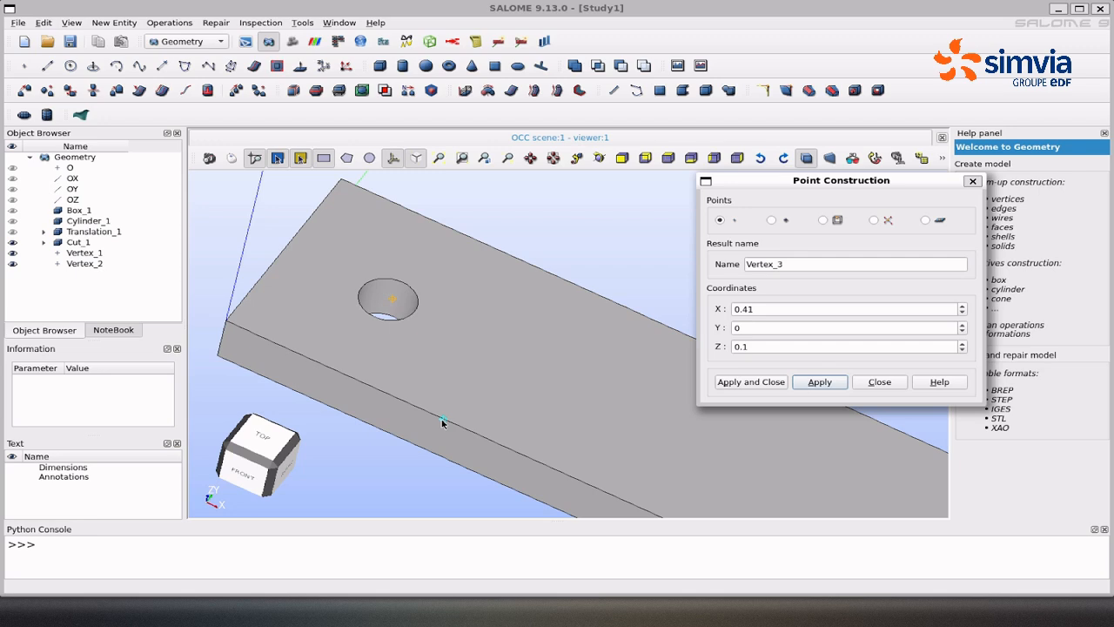
{"action": "left_click", "coordinate": [972, 182]}
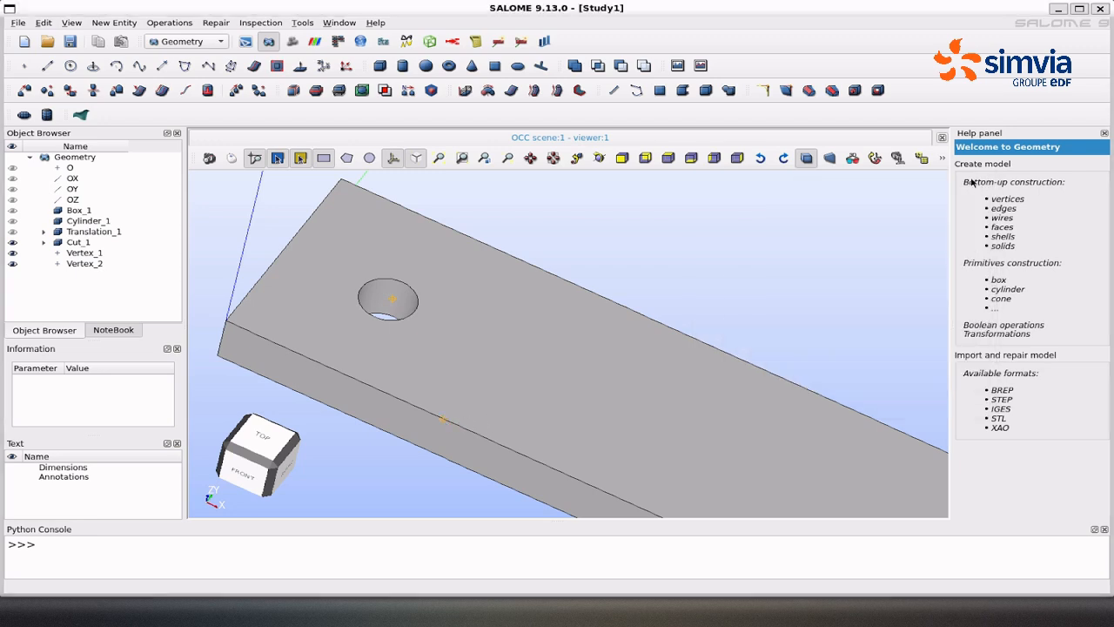
Create a point-and-vector plane of size 5 through Vertex_1, using the channel's short end edge Cut_1:edge_8 as vector.
{"action": "left_click", "coordinate": [300, 68]}
{"action": "left_click_drag", "start_coordinate": [539, 192], "coordinate": [756, 175]}
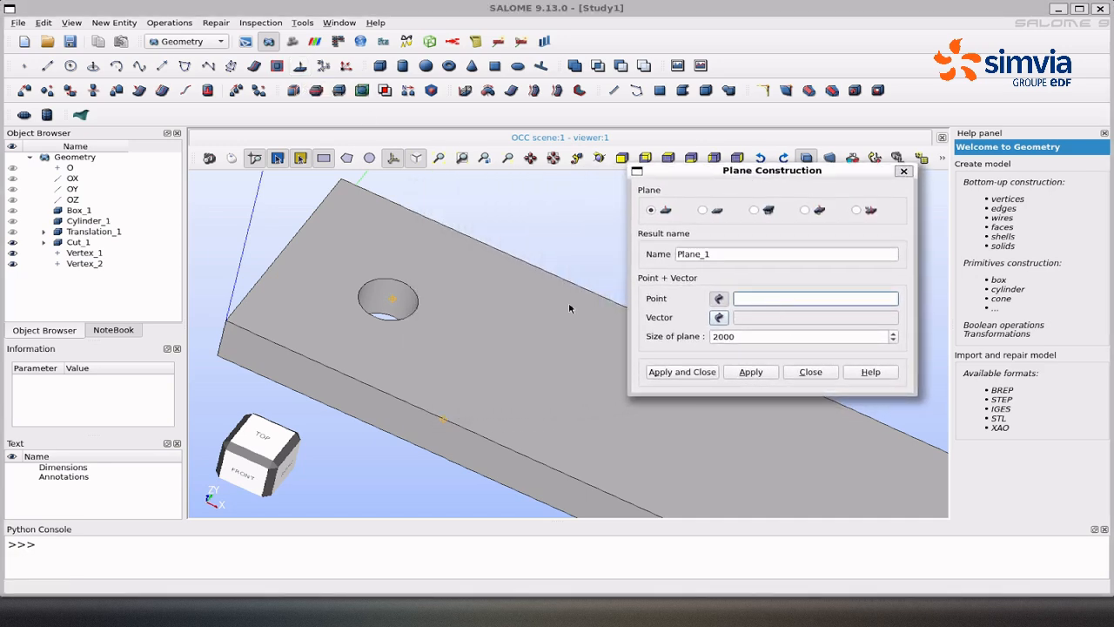
{"action": "left_click", "coordinate": [392, 302]}
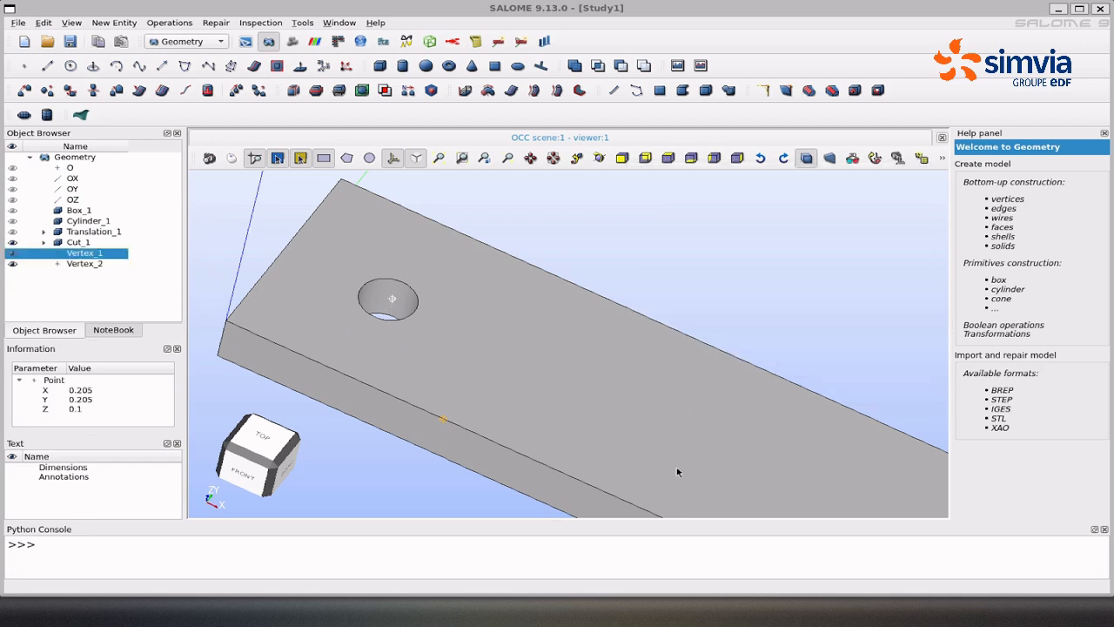
{"action": "left_click", "coordinate": [281, 254]}
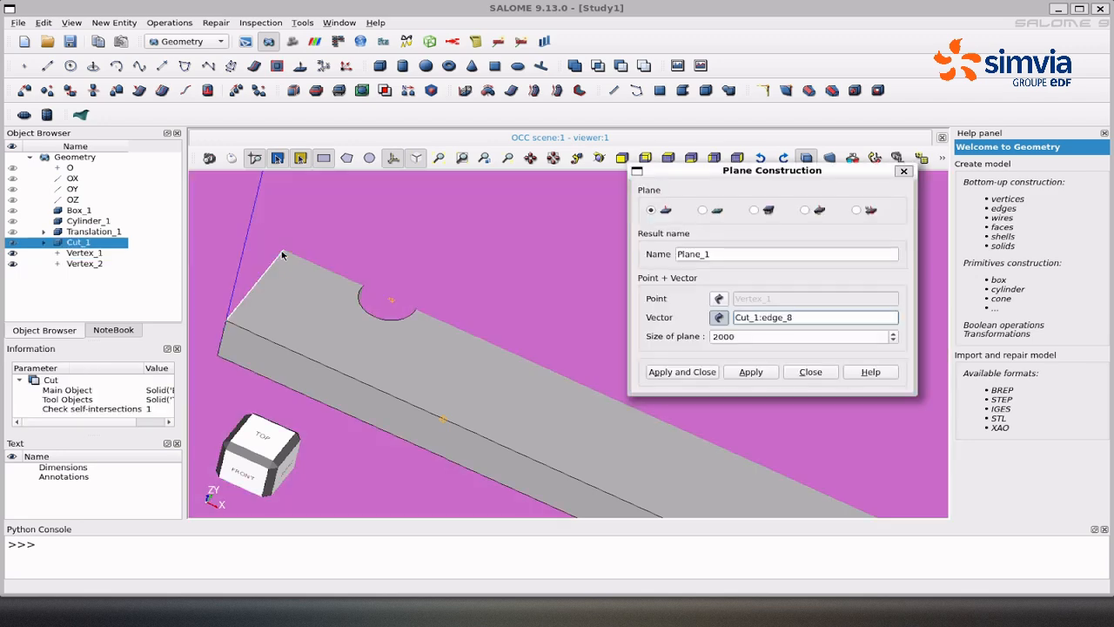
{"action": "double_click", "coordinate": [736, 336]}
{"action": "type", "text": "5"}
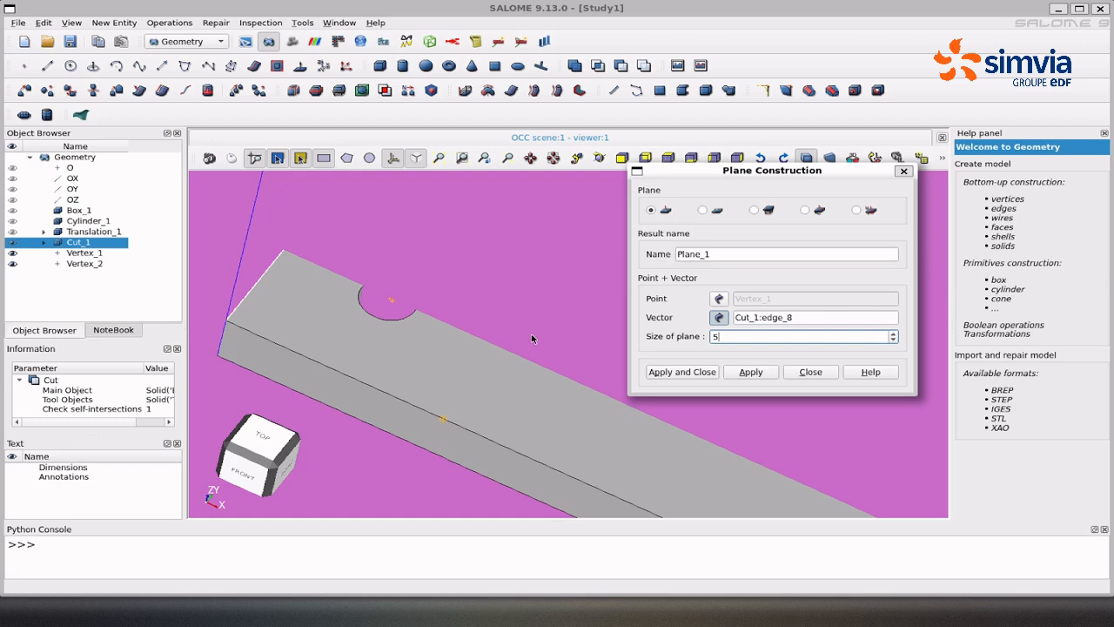
{"action": "scroll", "coordinate": [533, 334], "scroll_direction": "down", "scroll_amount": 5}
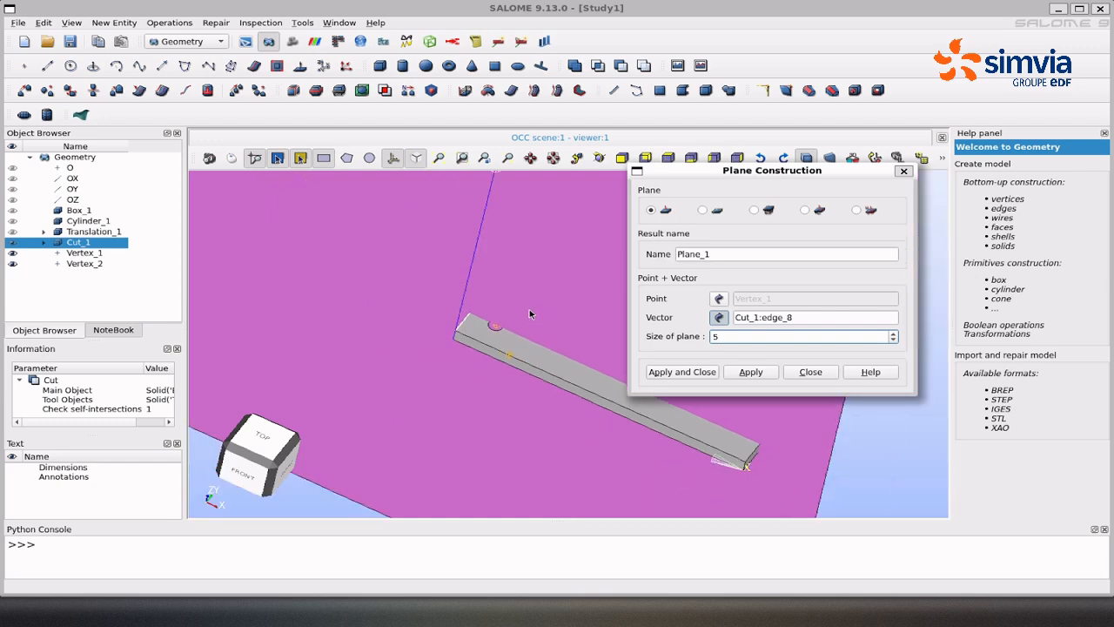
{"action": "right_click_drag", "start_coordinate": [529, 310], "coordinate": [467, 386], "text": "ctrl"}
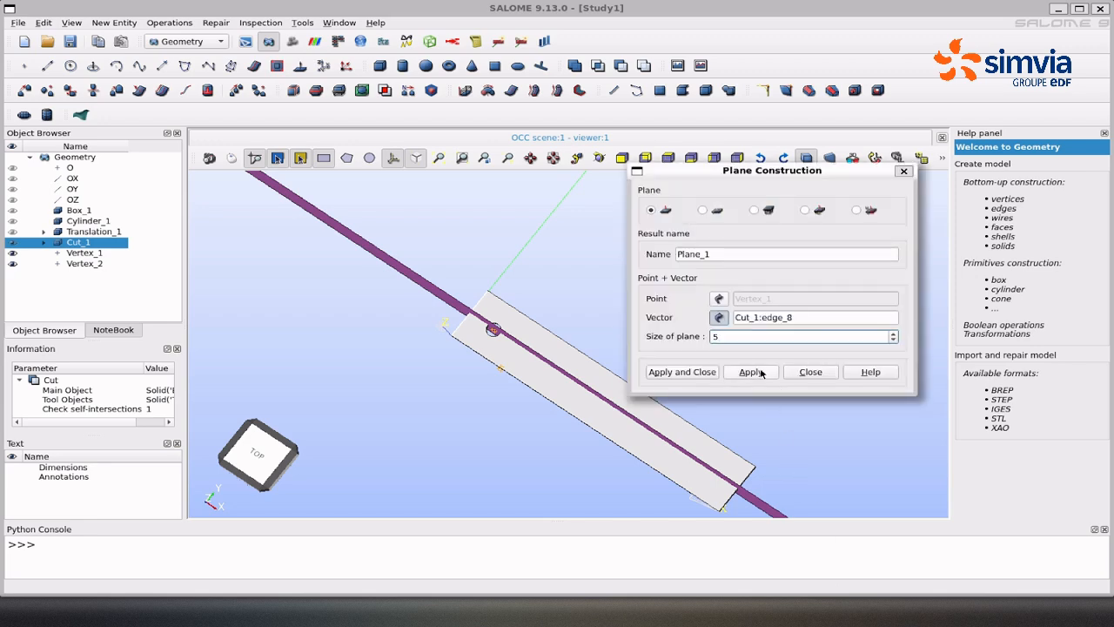
{"action": "left_click", "coordinate": [761, 375]}
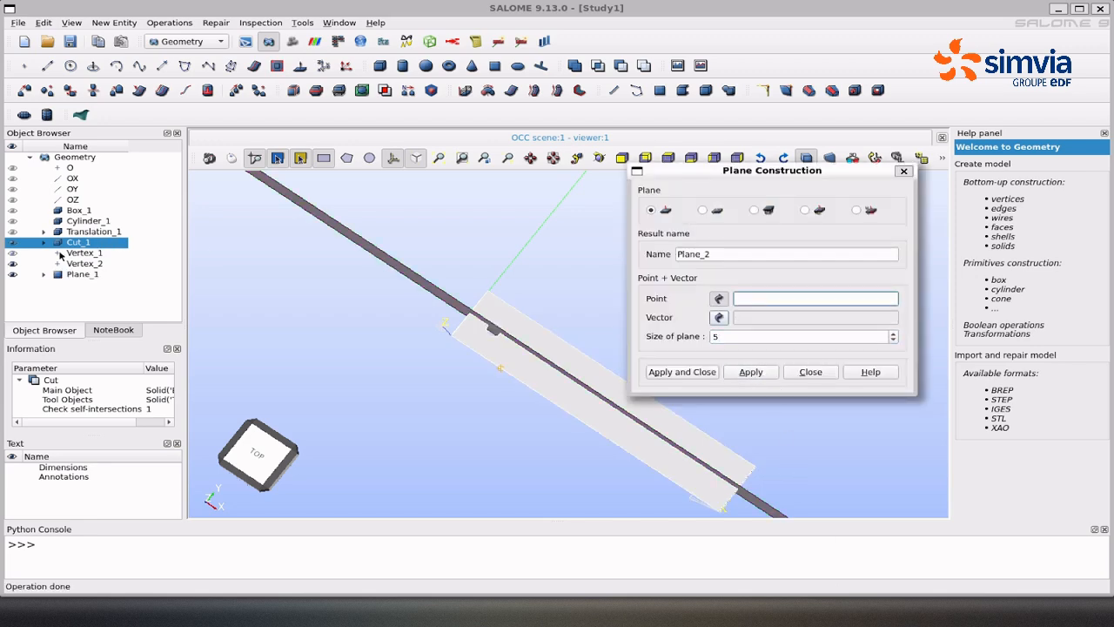
Create a plane of size 5 through Vertex_1, using the channel's long edge Cut_1:edge_22 as vector.
{"action": "left_click", "coordinate": [19, 253]}
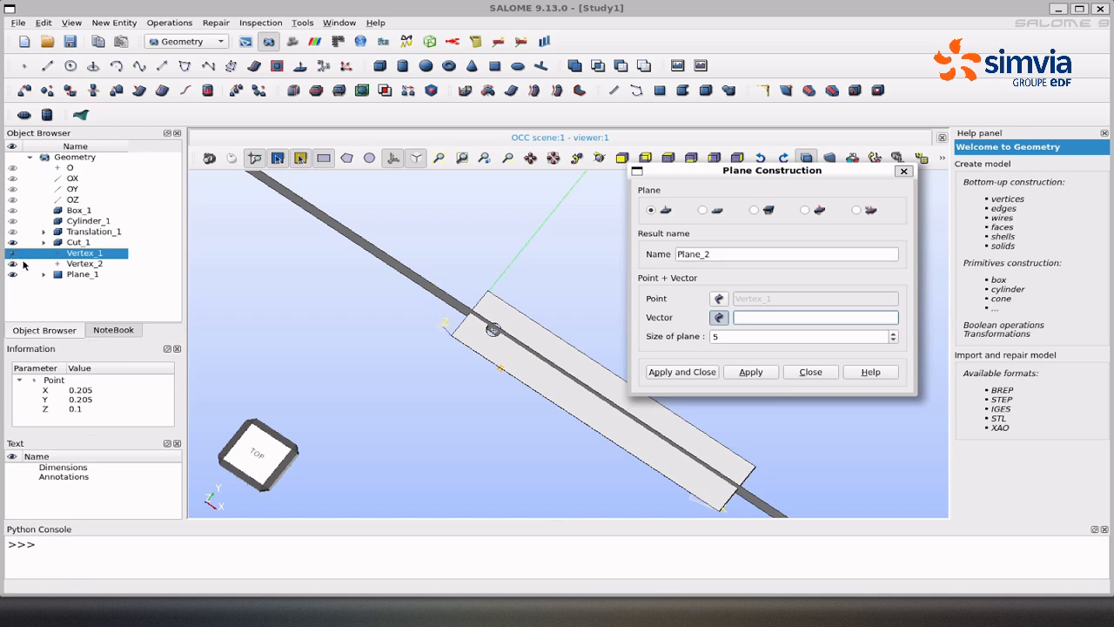
{"action": "left_click", "coordinate": [588, 343]}
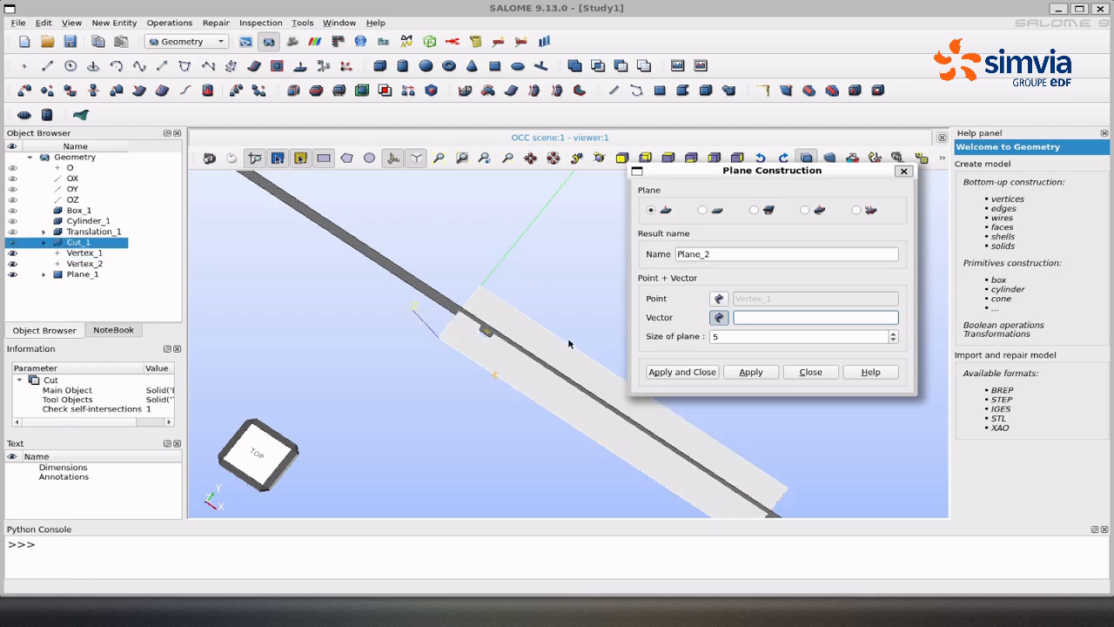
{"action": "key", "text": "alt+Tab"}
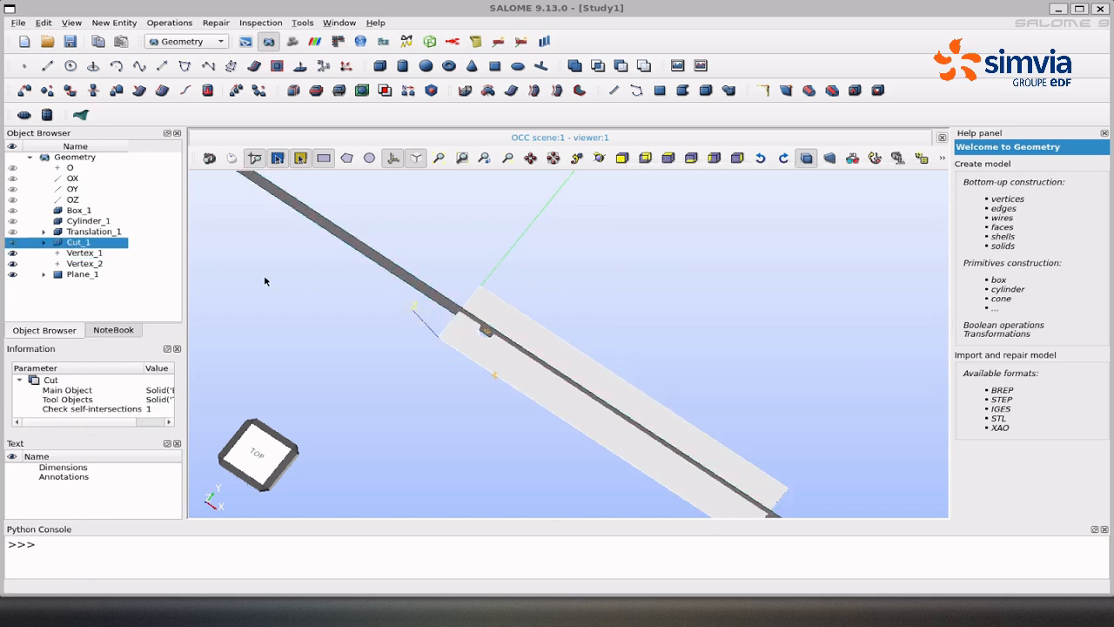
{"action": "key", "text": "alt+Tab"}
{"action": "left_click", "coordinate": [715, 322]}
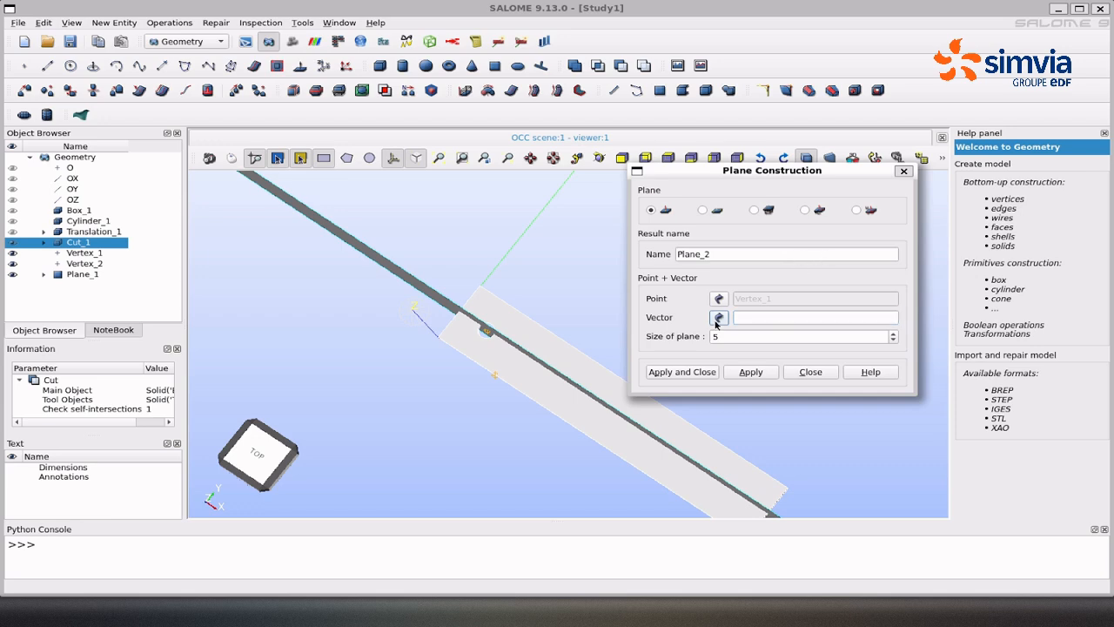
{"action": "left_click", "coordinate": [543, 327]}
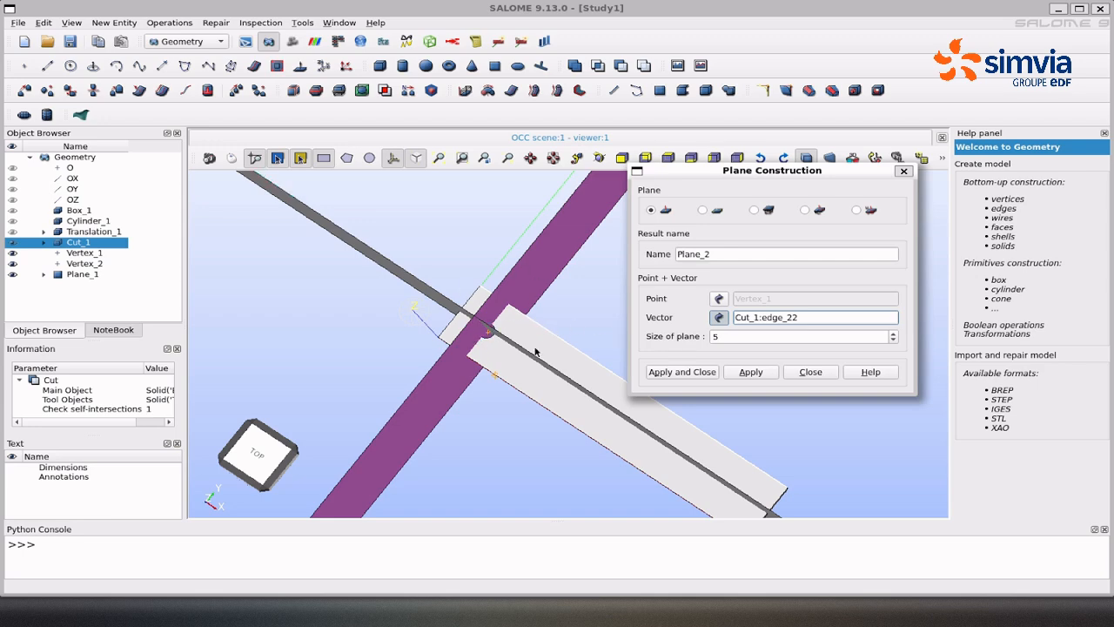
{"action": "left_click", "coordinate": [751, 372]}
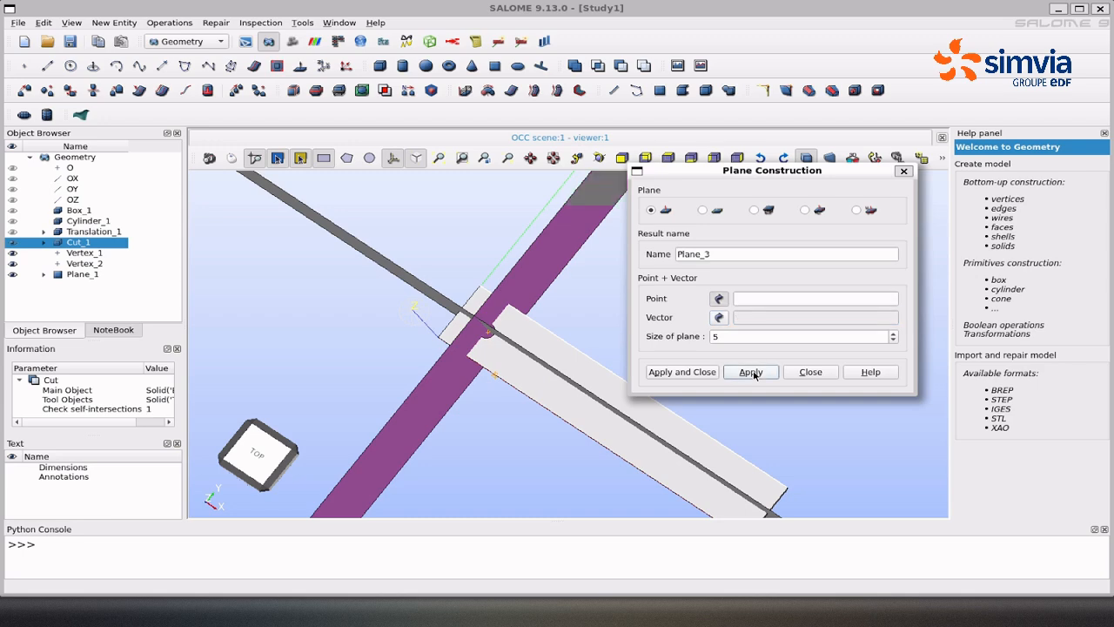
Create a parallel plane of size 5 through Vertex_2, using the long edge Cut_1:edge_22 as vector.
{"action": "left_click", "coordinate": [497, 376]}
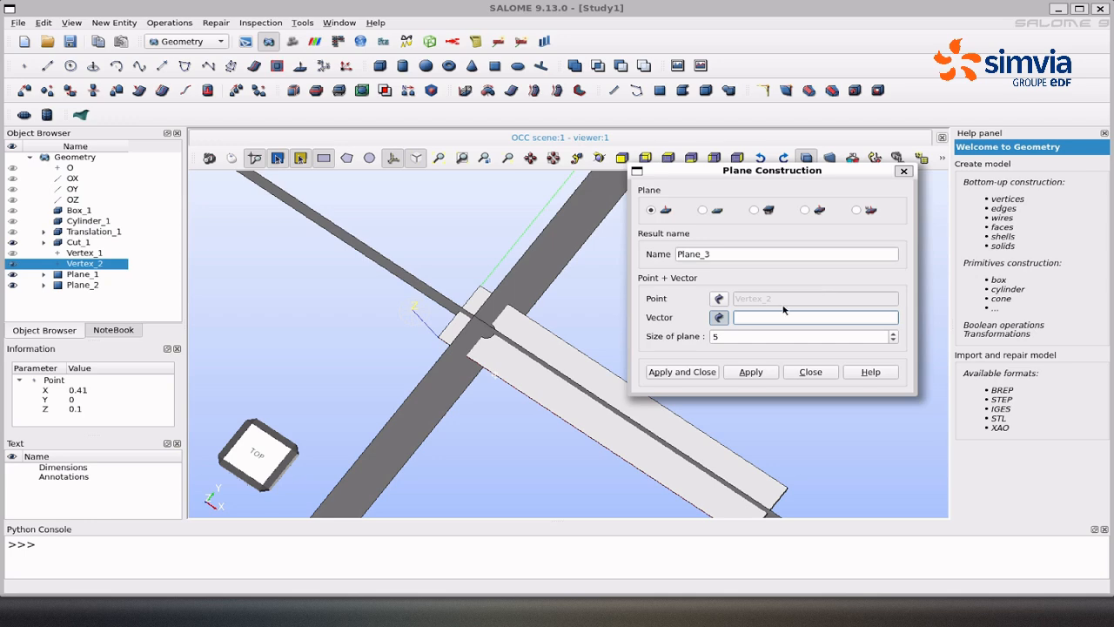
{"action": "left_click", "coordinate": [563, 342]}
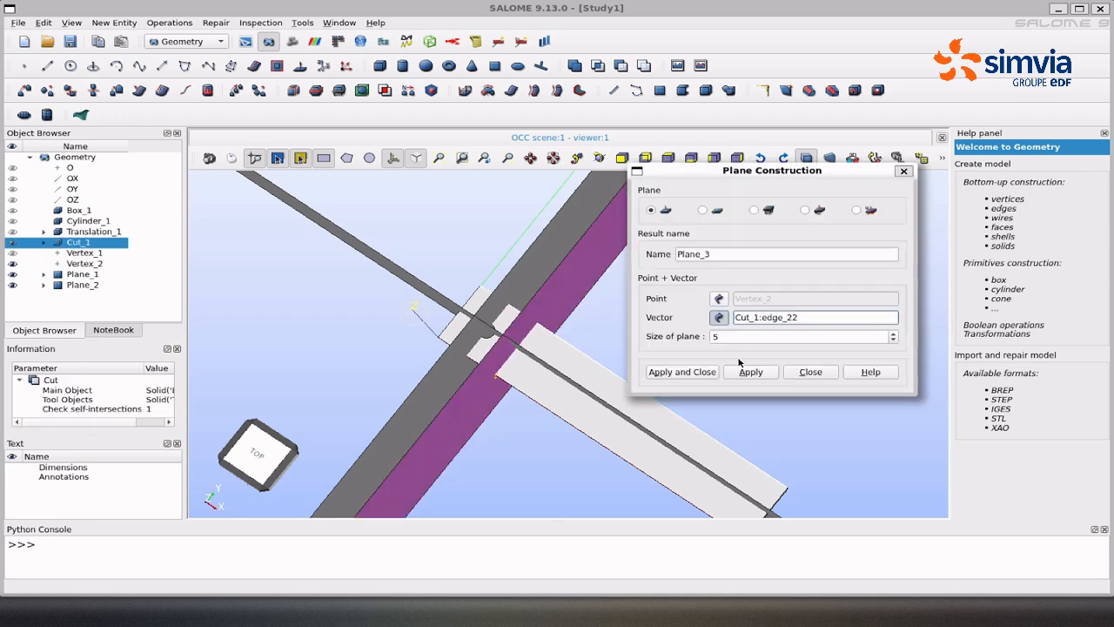
{"action": "left_click", "coordinate": [741, 372]}
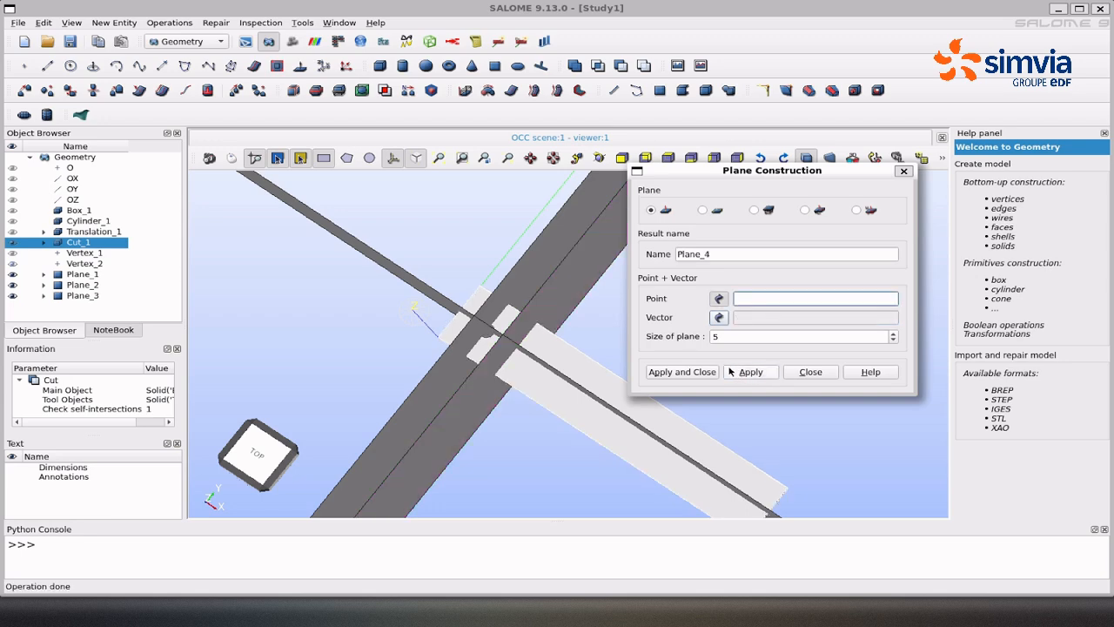
Create a three-point plane of size 5 through Vertex_1 and the channel's corner vertices Cut_1:vertex_7 and Cut_1:vertex_6.
{"action": "left_click", "coordinate": [704, 212]}
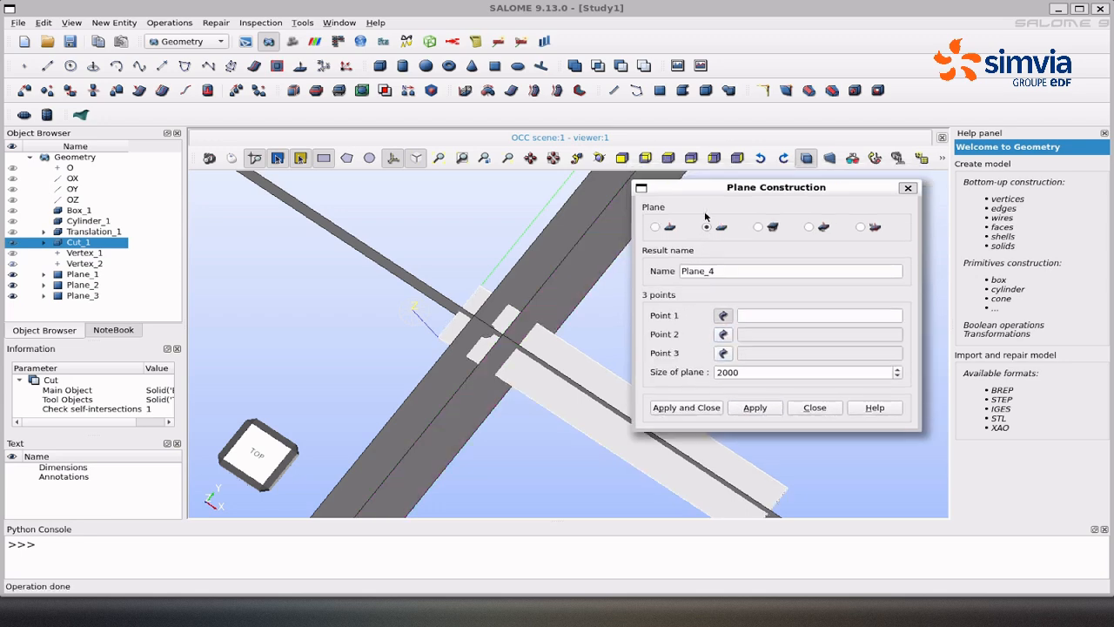
{"action": "left_click", "coordinate": [74, 253]}
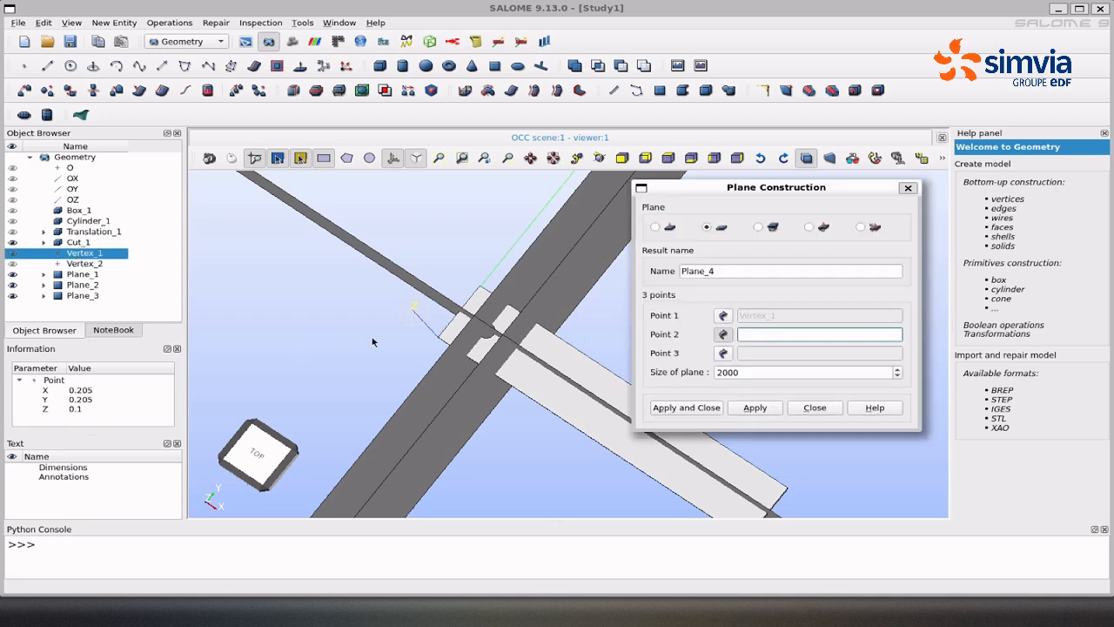
{"action": "right_click_drag", "start_coordinate": [373, 341], "coordinate": [490, 330], "text": "ctrl"}
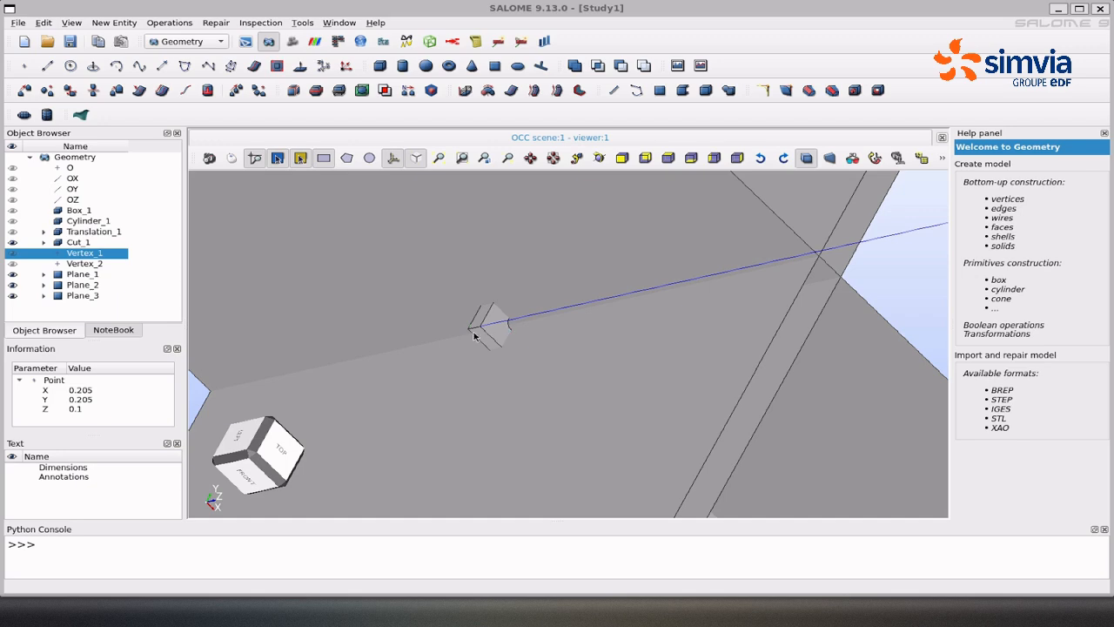
{"action": "scroll", "coordinate": [469, 340], "scroll_direction": "up", "scroll_amount": 8}
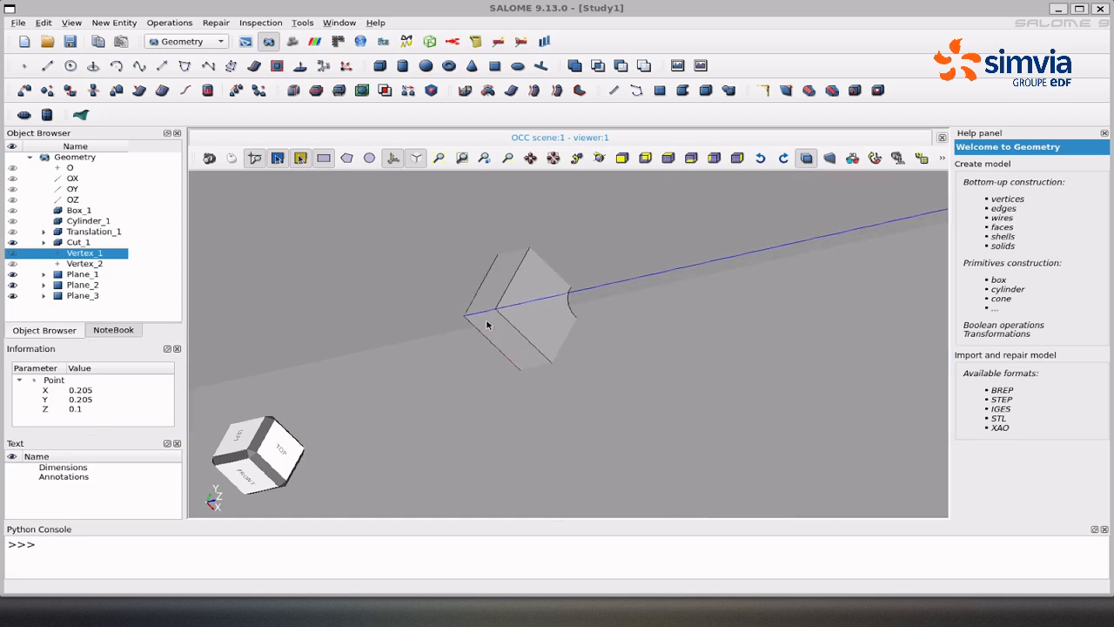
{"action": "left_click", "coordinate": [475, 273]}
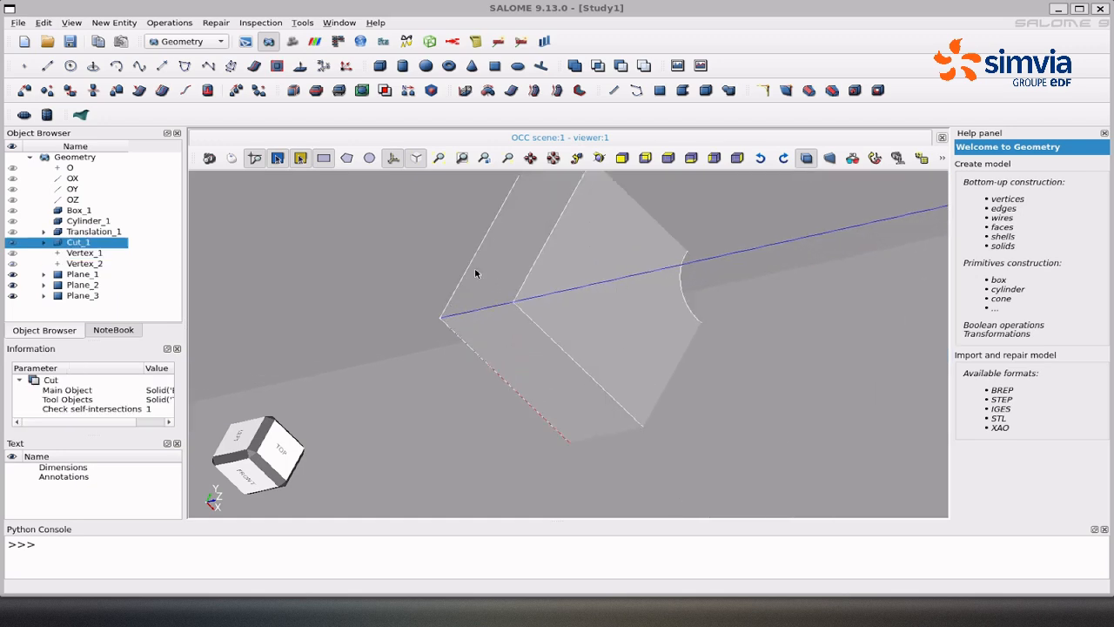
{"action": "left_click", "coordinate": [512, 304]}
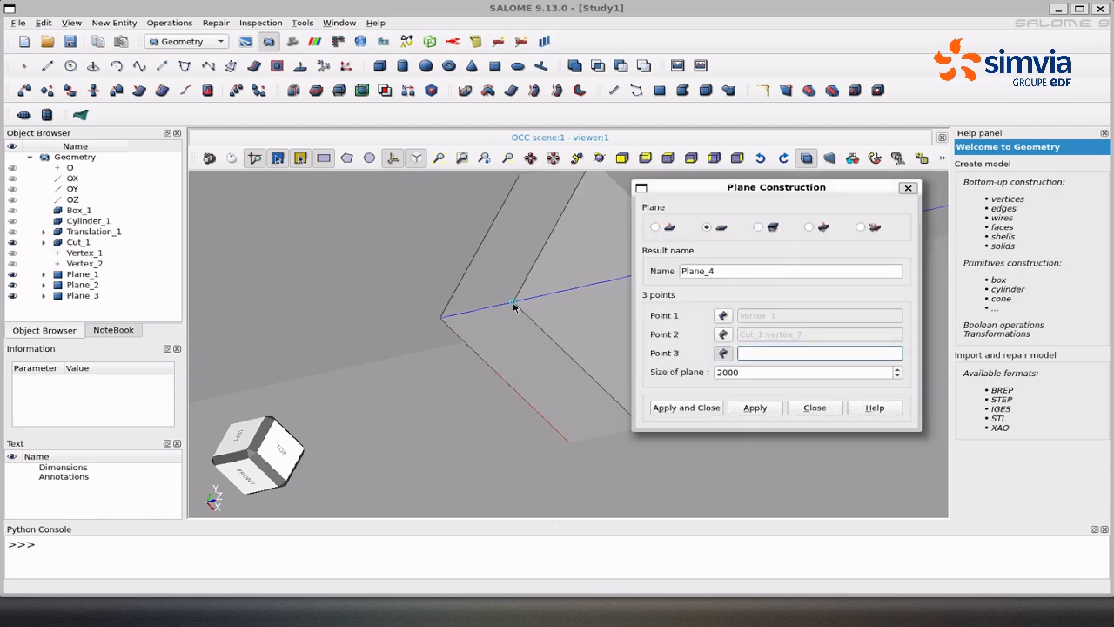
{"action": "left_click", "coordinate": [514, 305]}
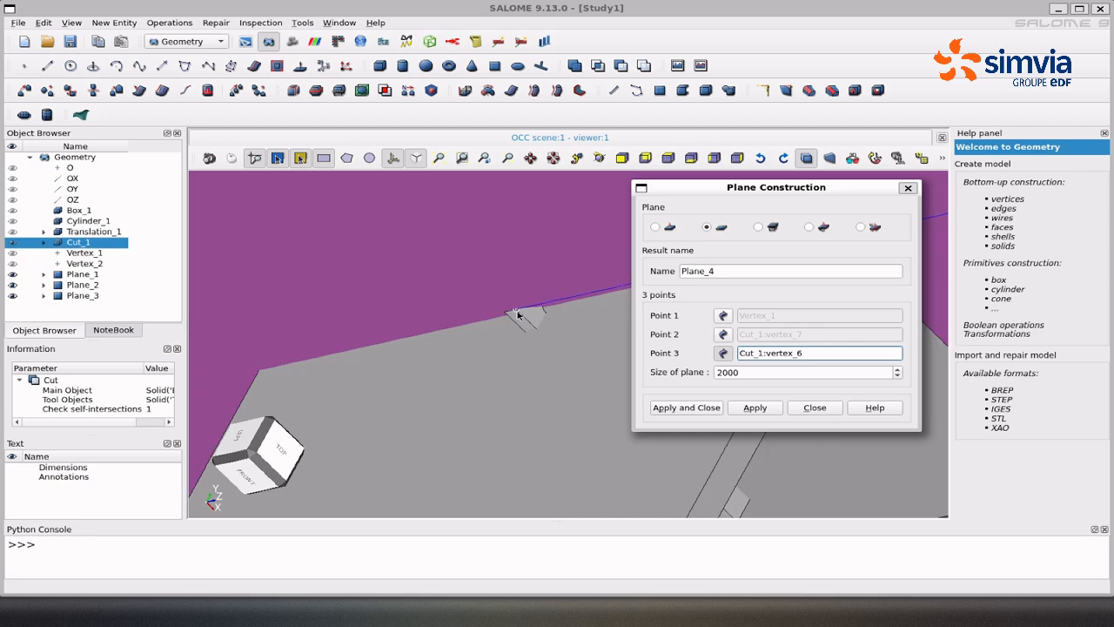
{"action": "key", "text": "Tab"}
{"action": "type", "text": "5"}
{"action": "left_click", "coordinate": [736, 407]}
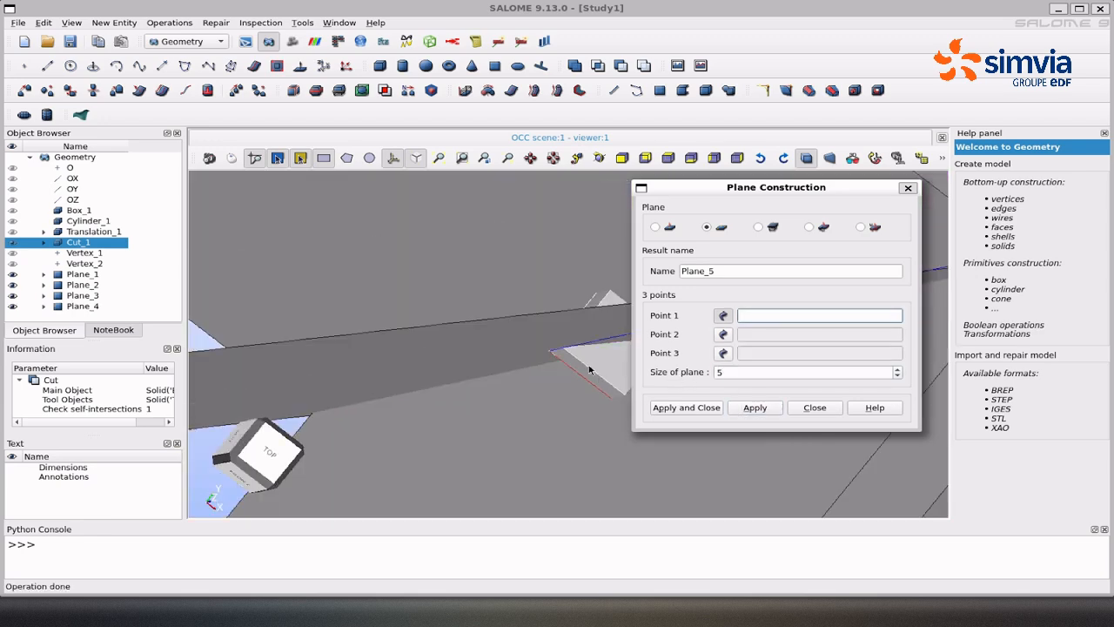
{"action": "key", "text": "Escape"}
Create a three-point plane of size 5 through Vertex_1 and the two corner vertices of the channel's short vertical edge on the Y axis.
{"action": "right_click_drag", "start_coordinate": [590, 364], "coordinate": [512, 370], "text": "ctrl"}
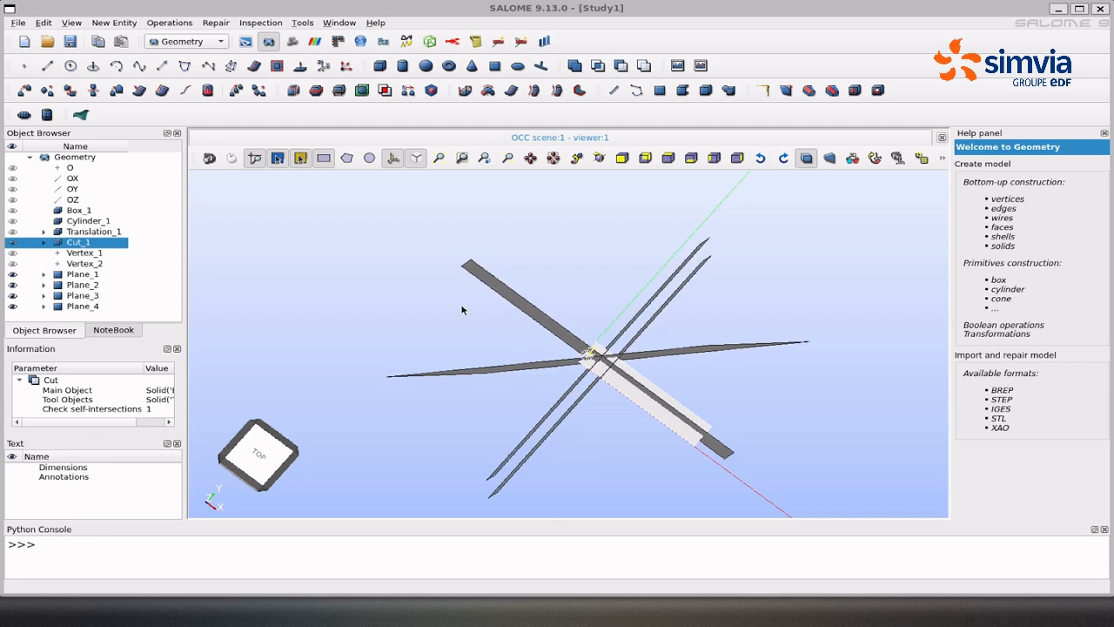
{"action": "left_click", "coordinate": [85, 253]}
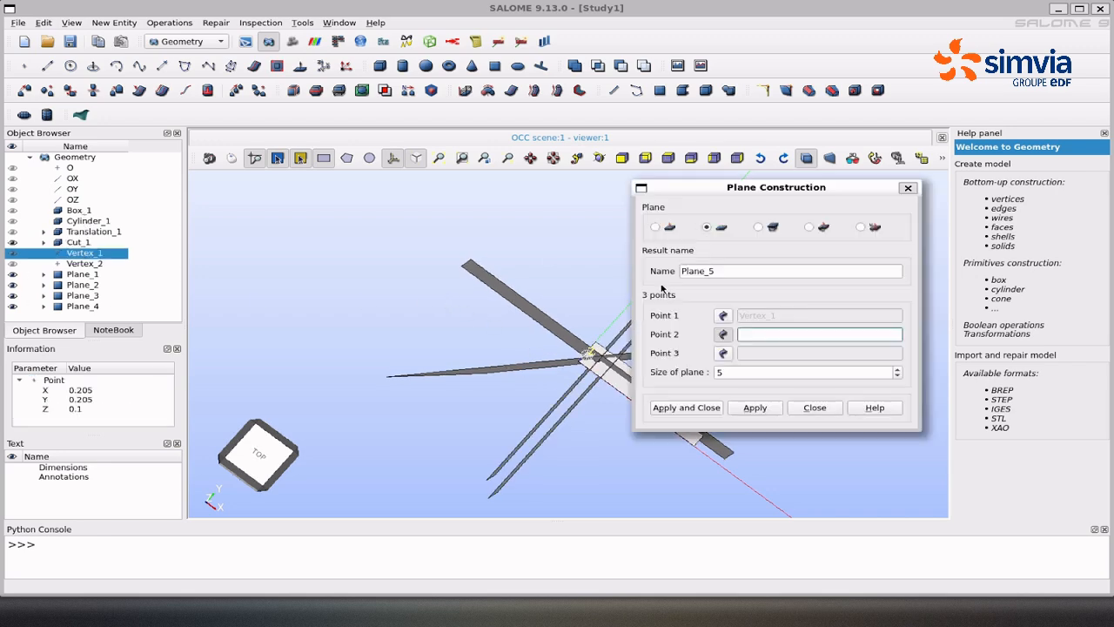
{"action": "scroll", "coordinate": [598, 354], "scroll_direction": "up", "scroll_amount": 8}
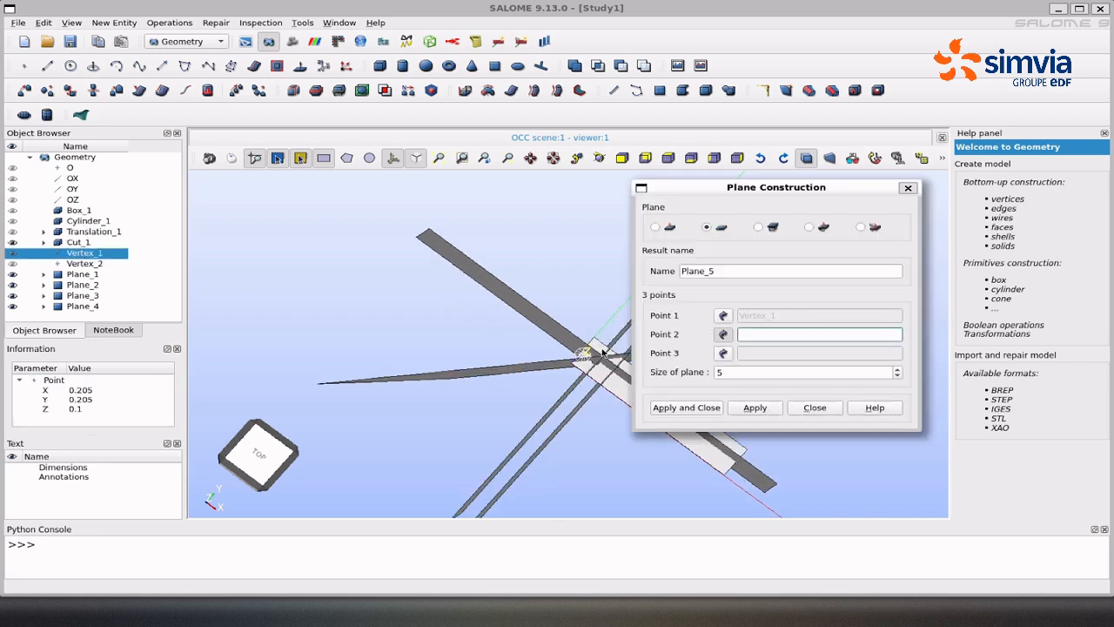
{"action": "right_click_drag", "start_coordinate": [599, 355], "coordinate": [594, 325], "text": "ctrl"}
{"action": "scroll", "coordinate": [592, 313], "scroll_direction": "up", "scroll_amount": 5}
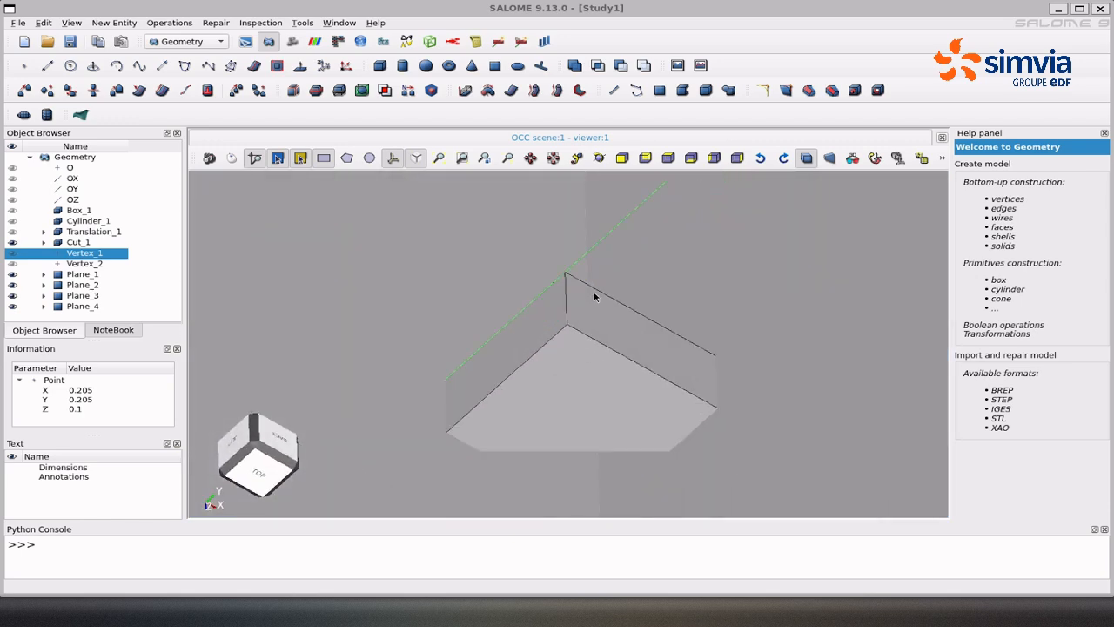
{"action": "scroll", "coordinate": [557, 271], "scroll_direction": "up", "scroll_amount": 3}
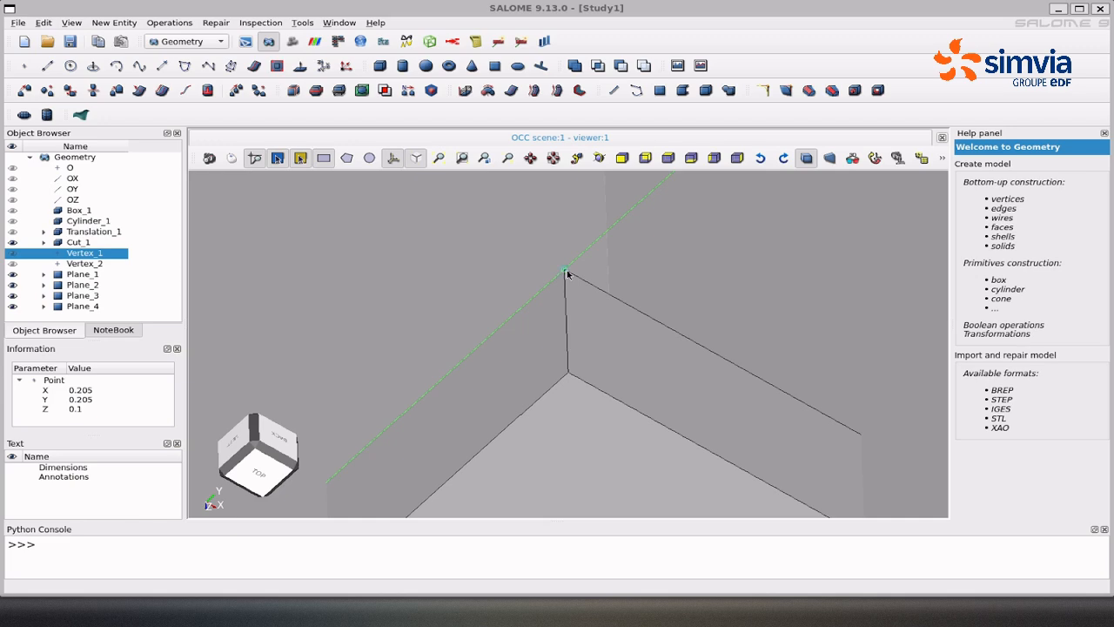
{"action": "left_click", "coordinate": [565, 274]}
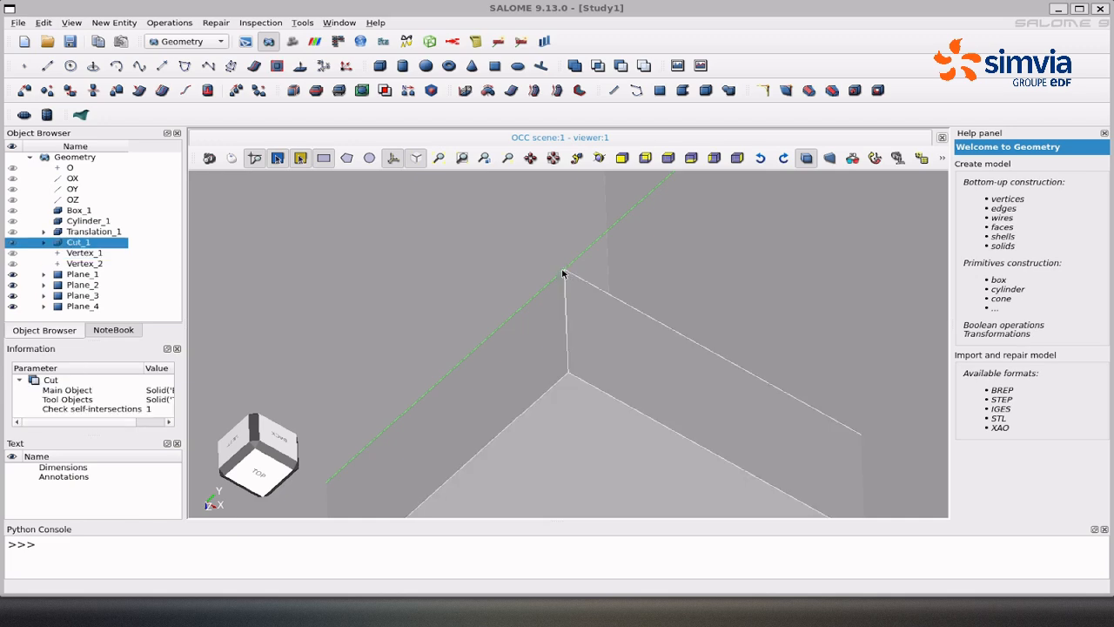
{"action": "left_click", "coordinate": [567, 373]}
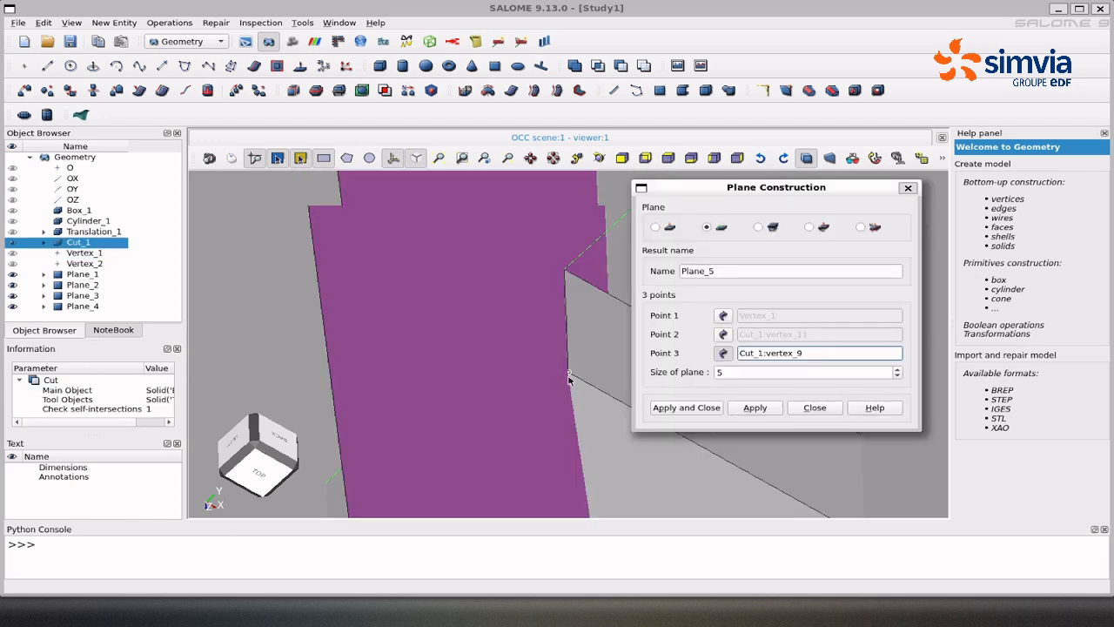
{"action": "left_click", "coordinate": [687, 408]}
{"action": "scroll", "coordinate": [651, 407], "scroll_direction": "down", "scroll_amount": 5}
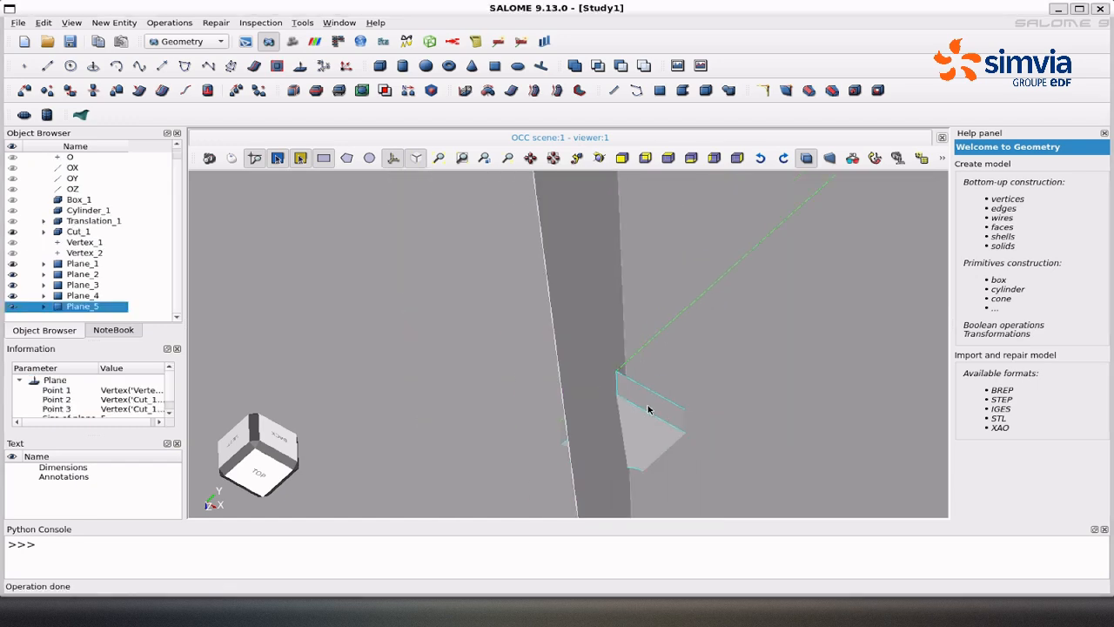
{"action": "right_click_drag", "start_coordinate": [648, 408], "coordinate": [634, 330], "text": "ctrl"}
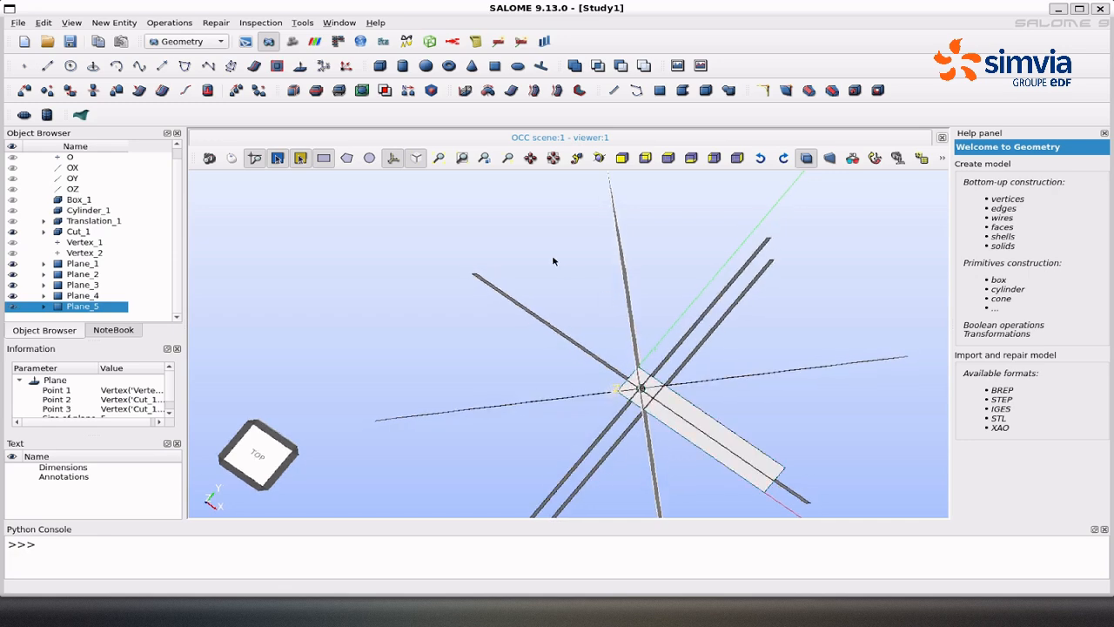
Partition Cut_1 with Plane_1 through Plane_5 as tool objects, using Solid as the resulting type.
{"action": "left_click", "coordinate": [671, 161]}
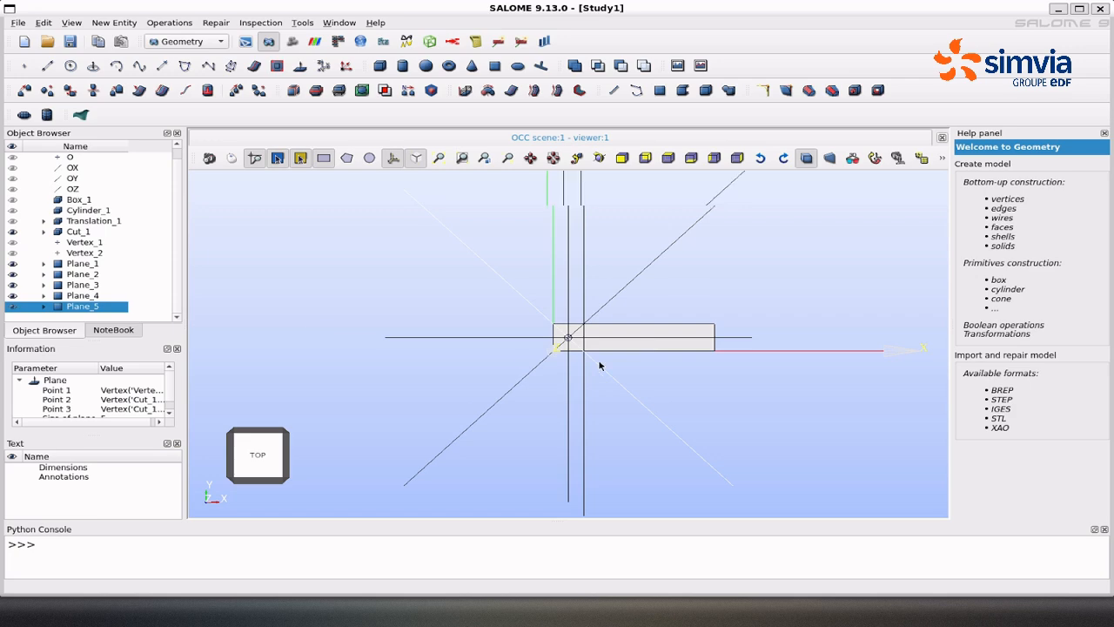
{"action": "scroll", "coordinate": [600, 365], "scroll_direction": "up", "scroll_amount": 2}
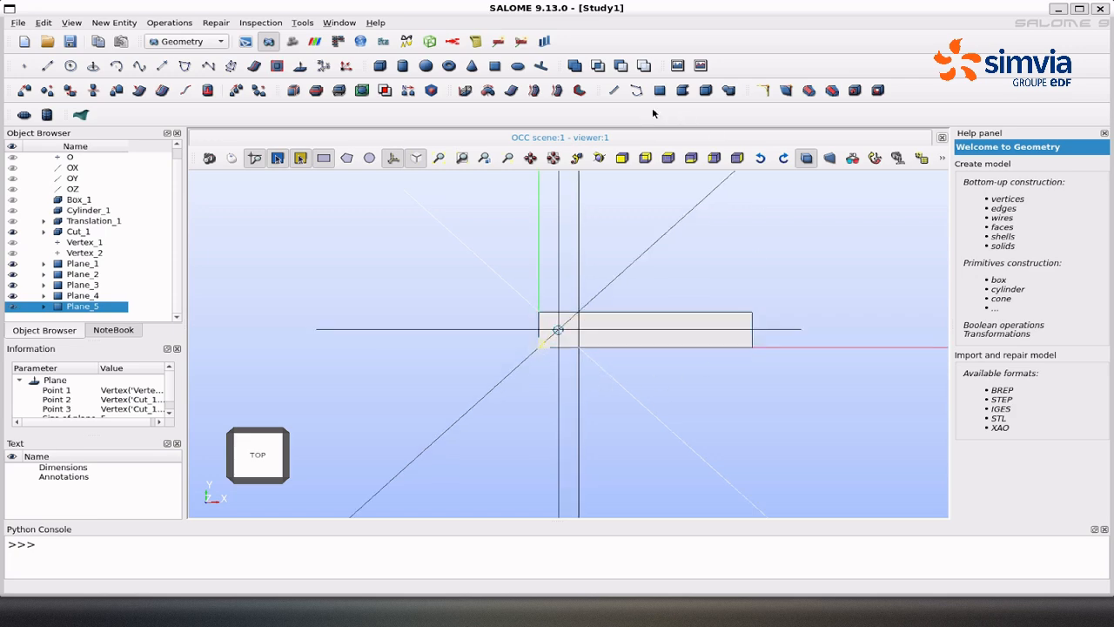
{"action": "left_click", "coordinate": [317, 90]}
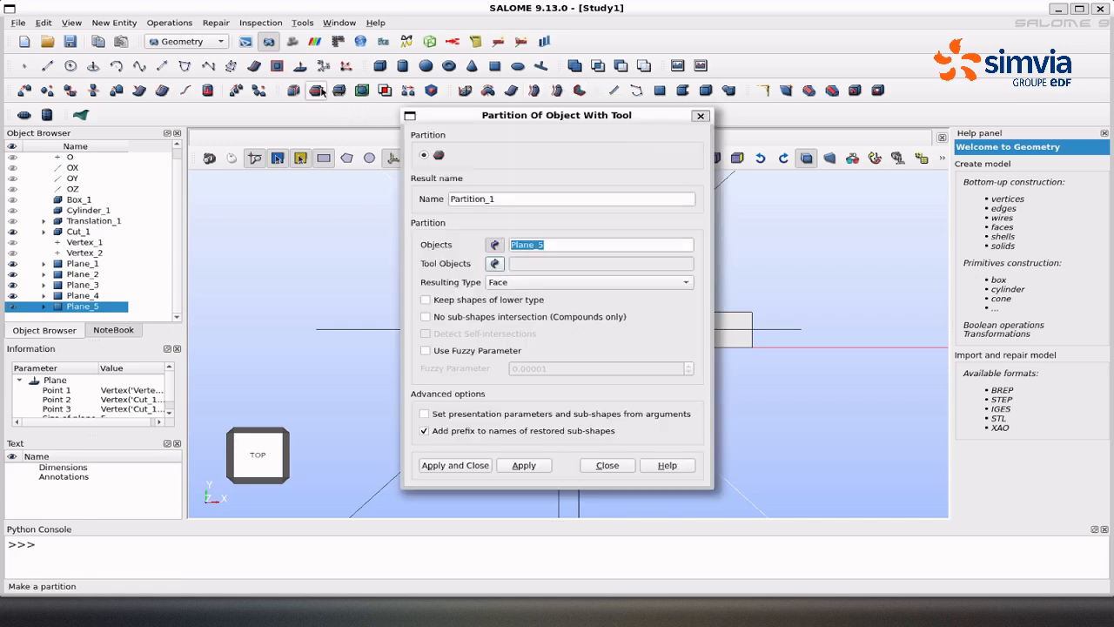
{"action": "left_click", "coordinate": [79, 231]}
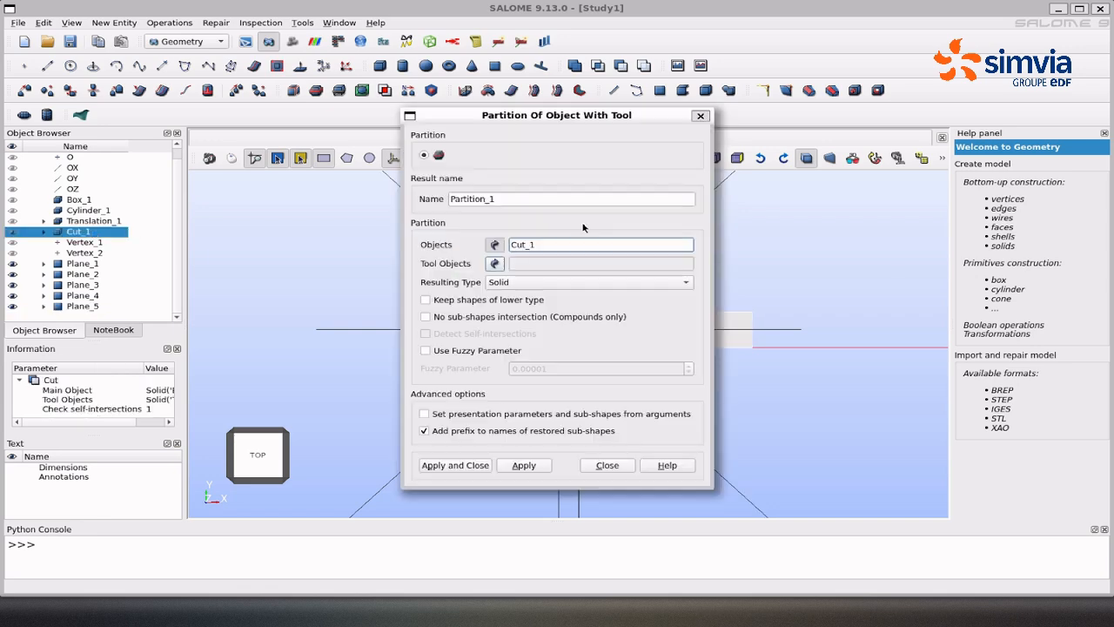
{"action": "left_click", "coordinate": [499, 266]}
{"action": "left_click", "coordinate": [84, 264]}
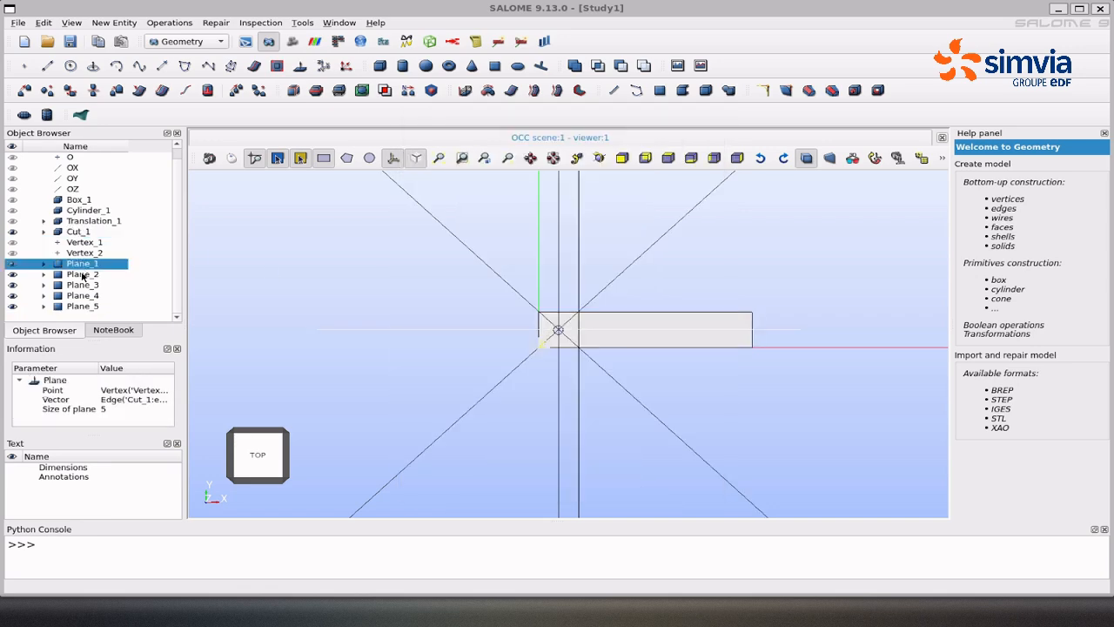
{"action": "left_click_drag", "start_coordinate": [82, 276], "coordinate": [88, 308]}
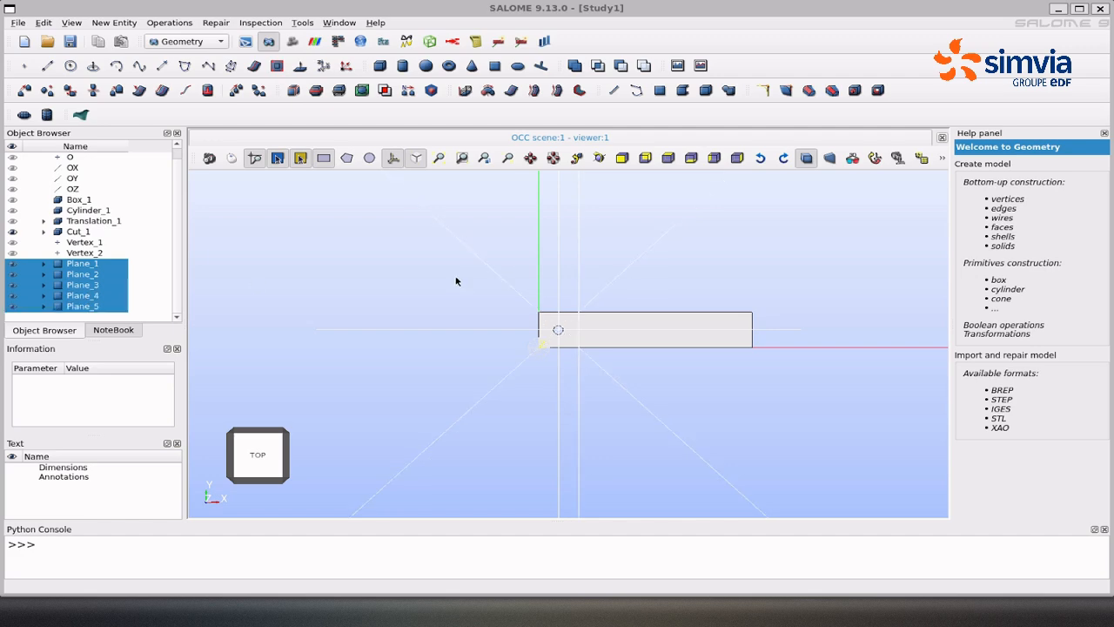
{"action": "left_click", "coordinate": [455, 466]}
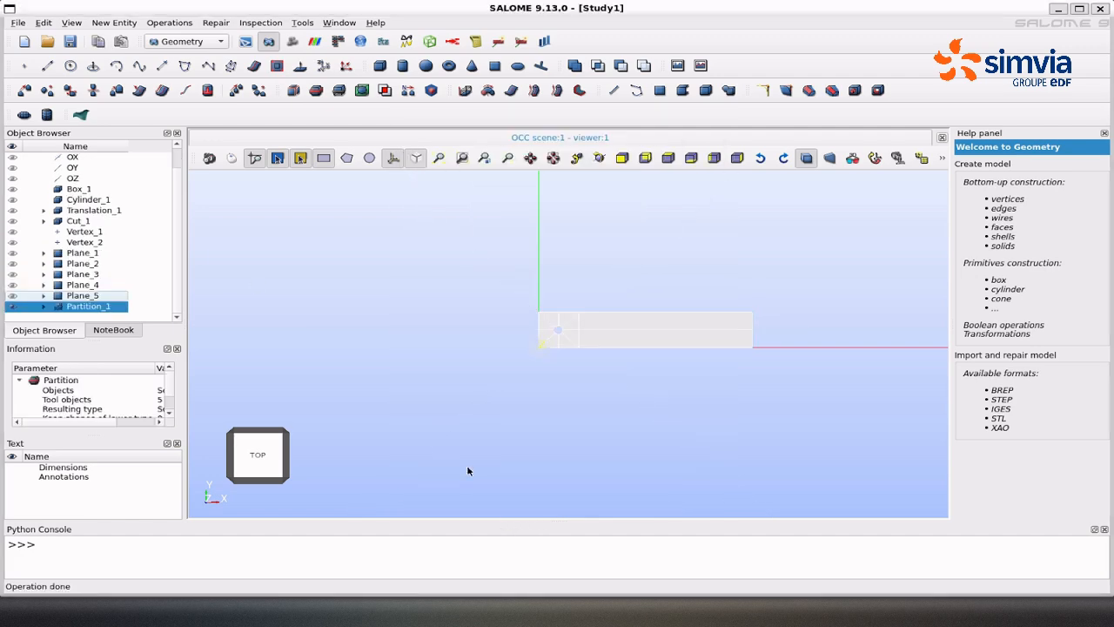
Rename the partitioned channel Partition_1 as flow.
{"action": "scroll", "coordinate": [582, 374], "scroll_direction": "up", "scroll_amount": 3}
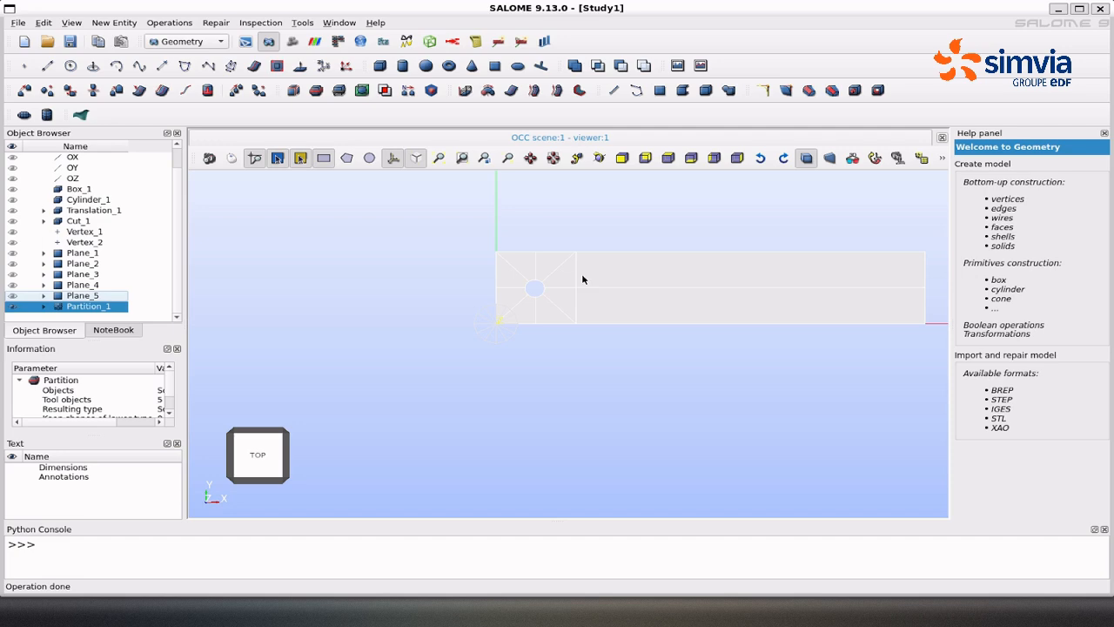
{"action": "scroll", "coordinate": [583, 276], "scroll_direction": "up", "scroll_amount": 4}
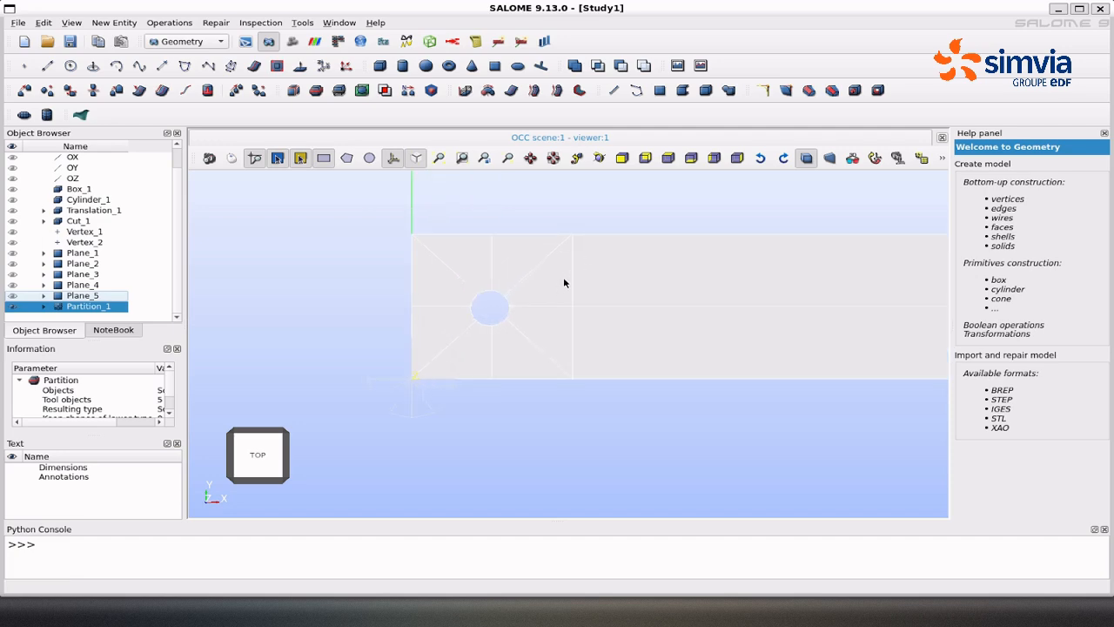
{"action": "right_click_drag", "start_coordinate": [505, 304], "coordinate": [456, 264], "text": "ctrl"}
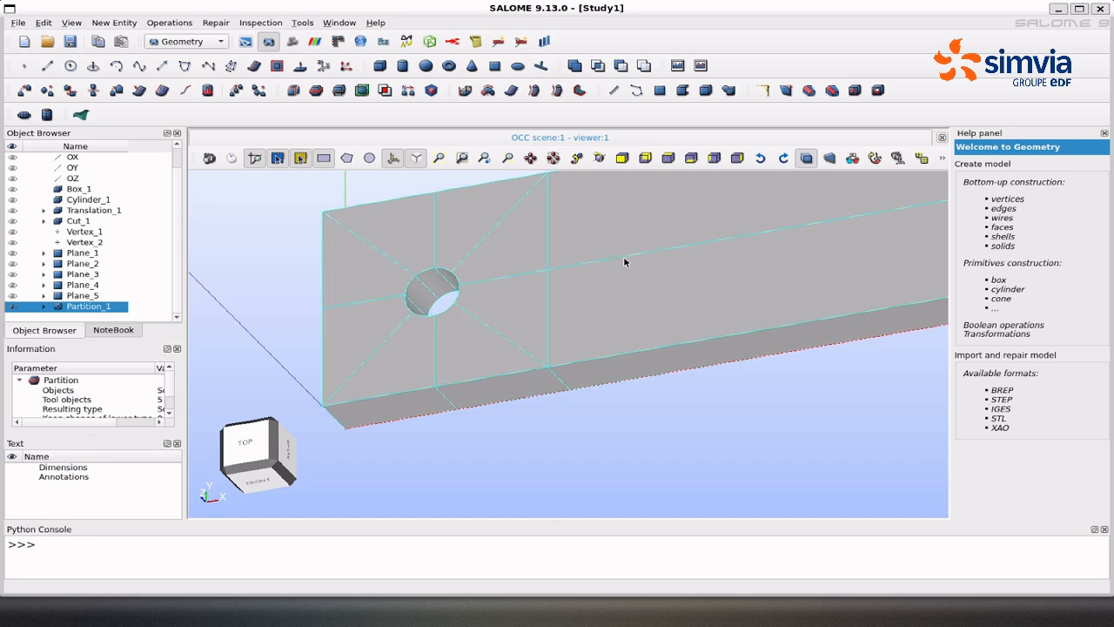
{"action": "middle_click_drag", "start_coordinate": [580, 274], "coordinate": [509, 335], "text": "ctrl"}
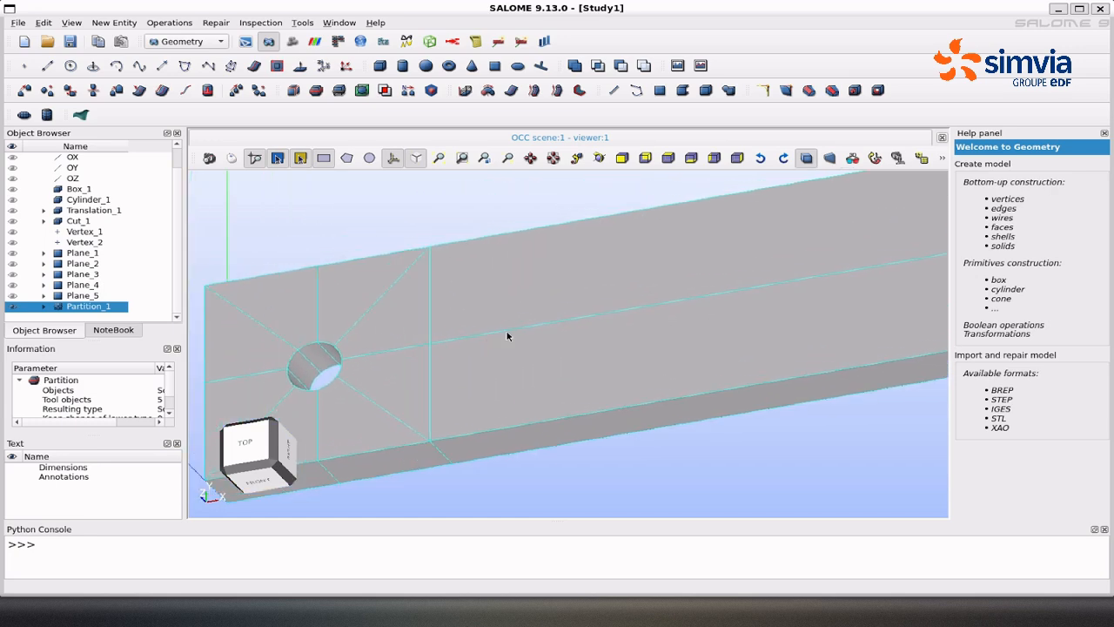
{"action": "right_click", "coordinate": [112, 306]}
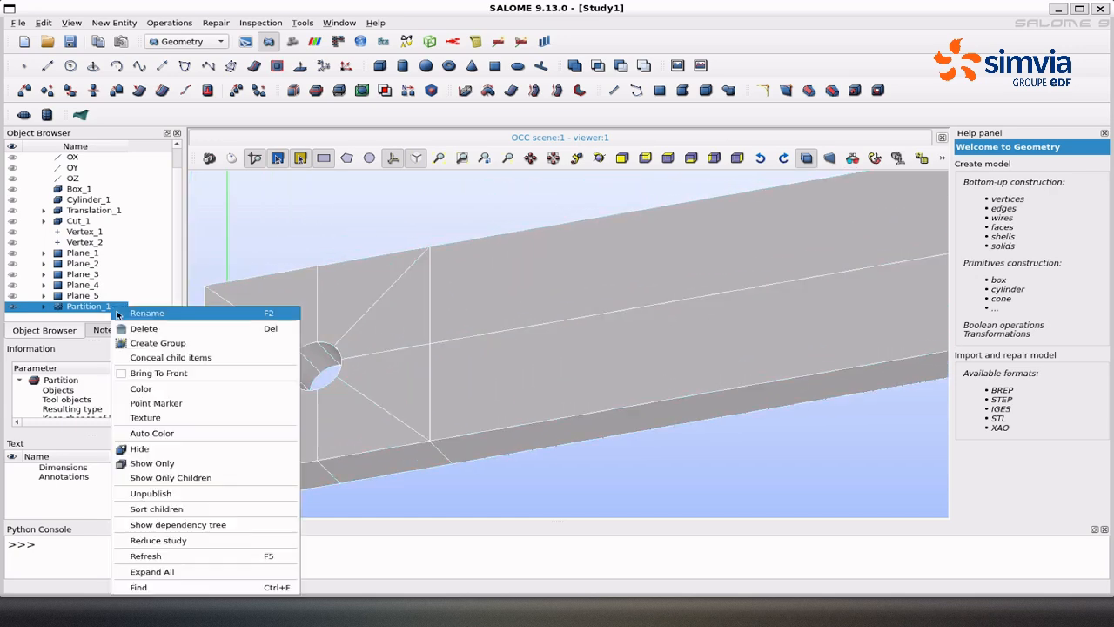
{"action": "left_click", "coordinate": [120, 312]}
{"action": "type", "text": "flow"}
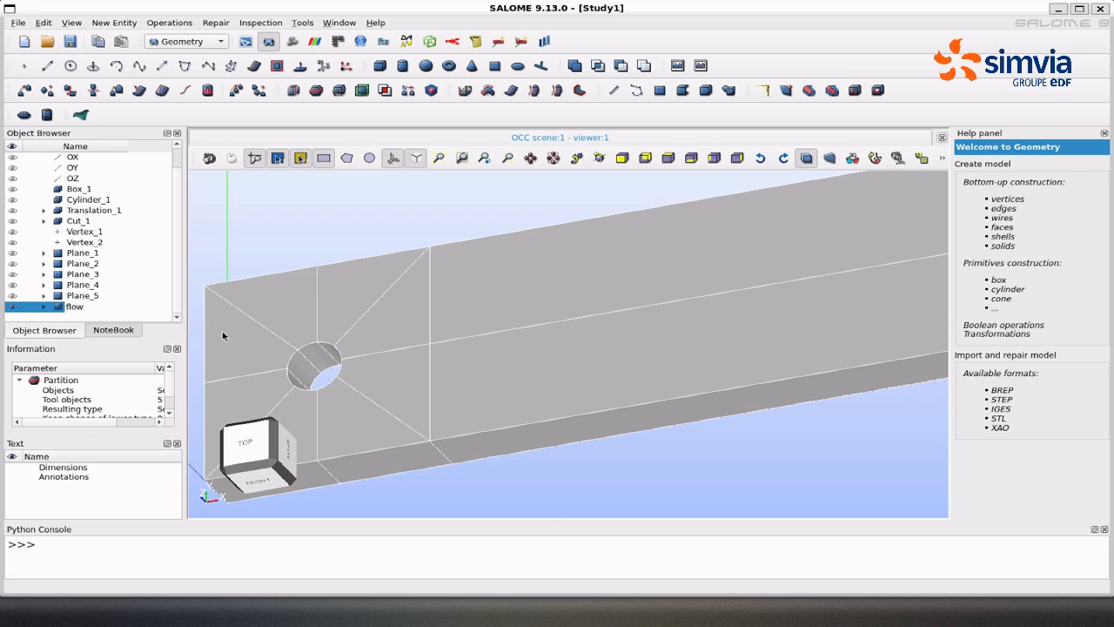
Start a face group named Inlet with flow as its main shape.
{"action": "left_click", "coordinate": [125, 297]}
{"action": "left_click", "coordinate": [121, 306]}
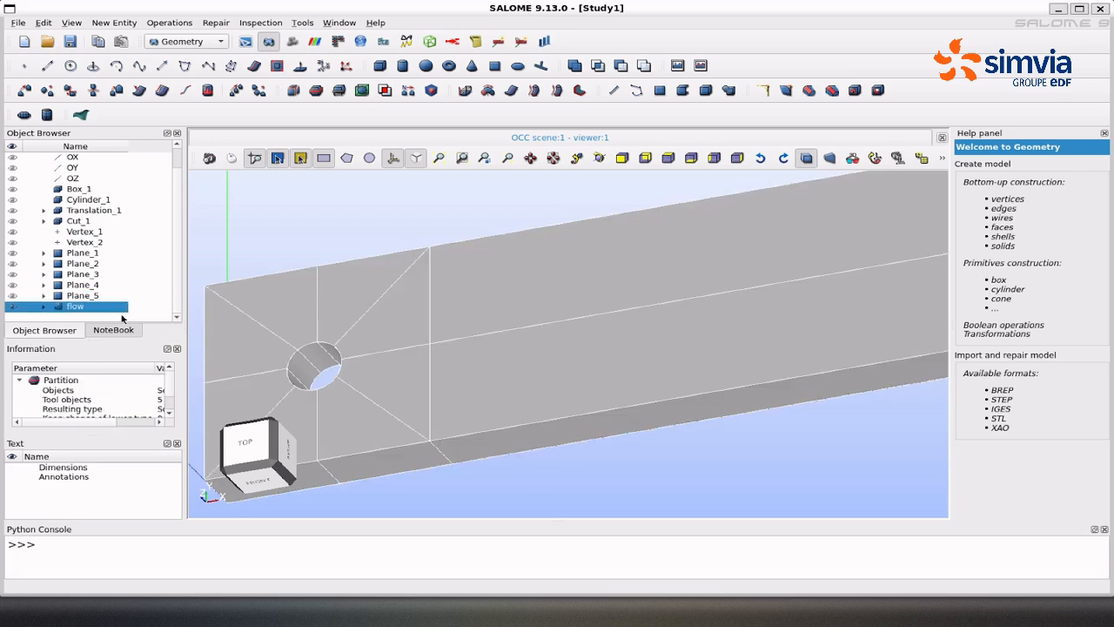
{"action": "right_click", "coordinate": [91, 309]}
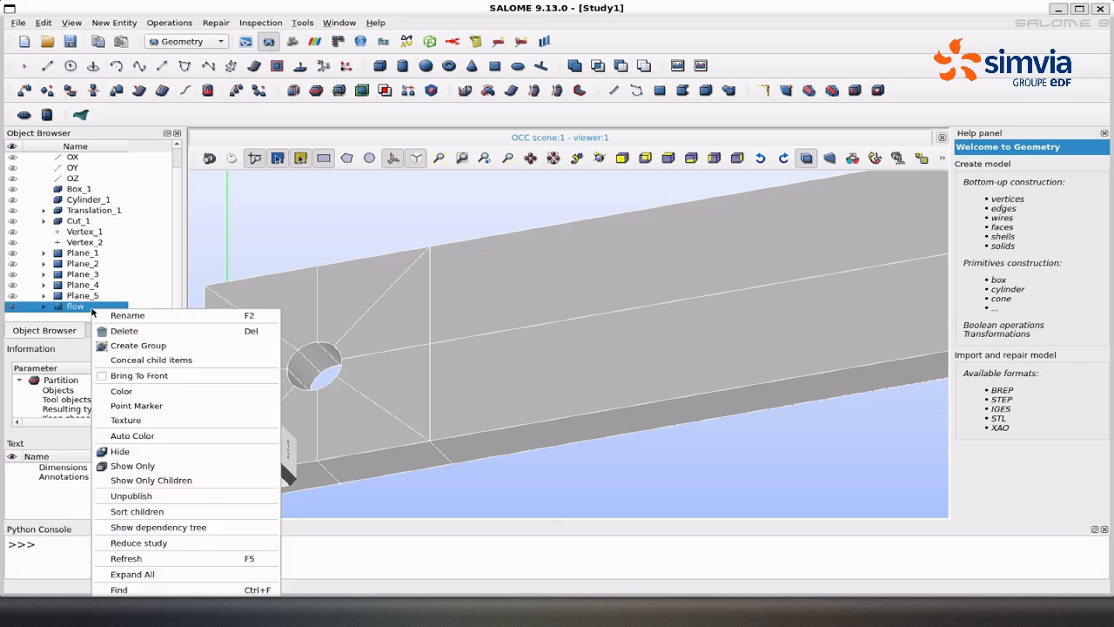
{"action": "left_click", "coordinate": [207, 346]}
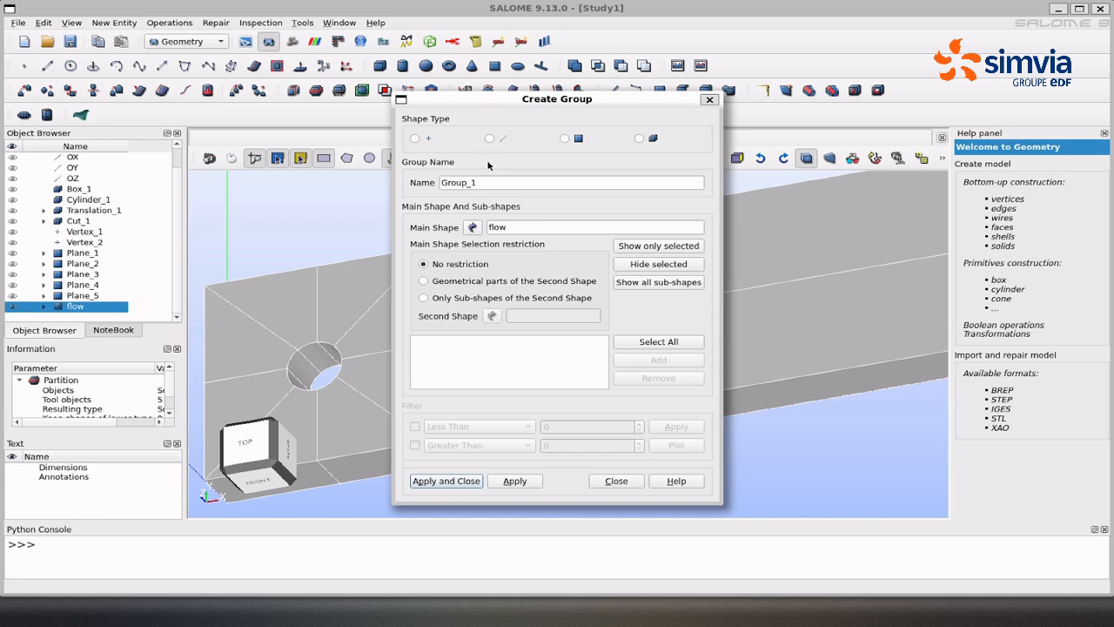
{"action": "left_click", "coordinate": [564, 139]}
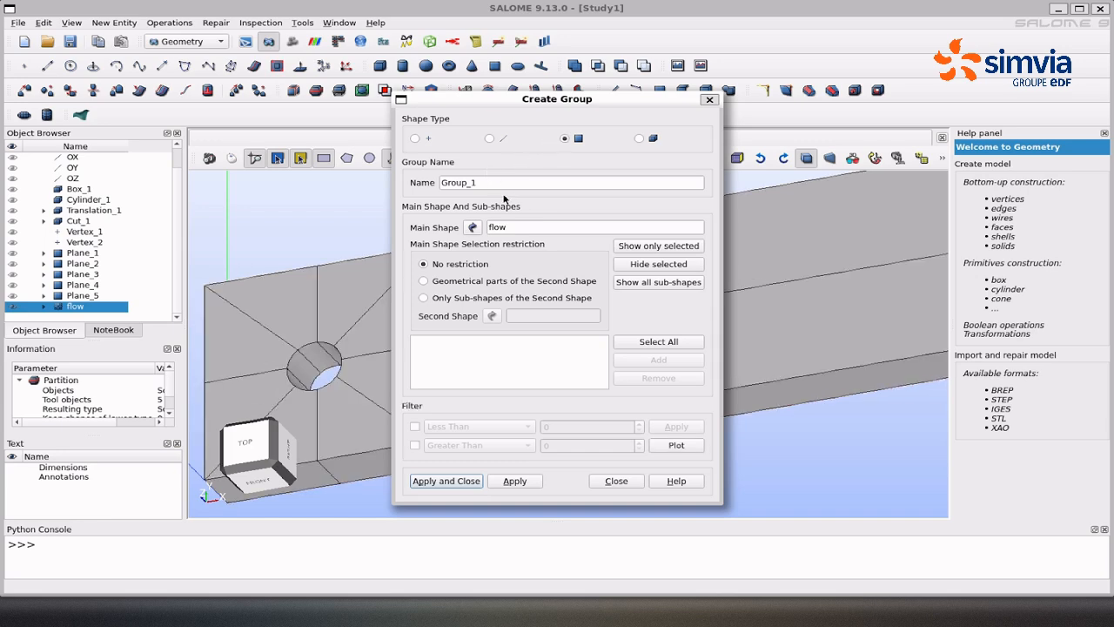
{"action": "type", "text": "Inlet"}
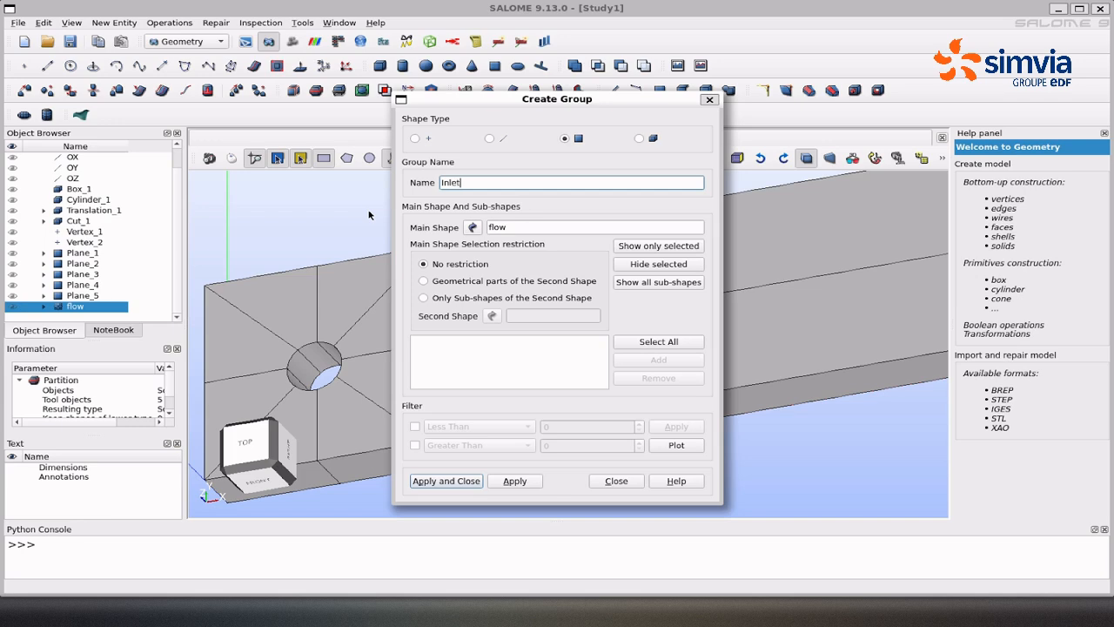
Add the two faces at the channel's short end nearest the hole to the Inlet group and create it.
{"action": "left_click_drag", "start_coordinate": [464, 104], "coordinate": [716, 105]}
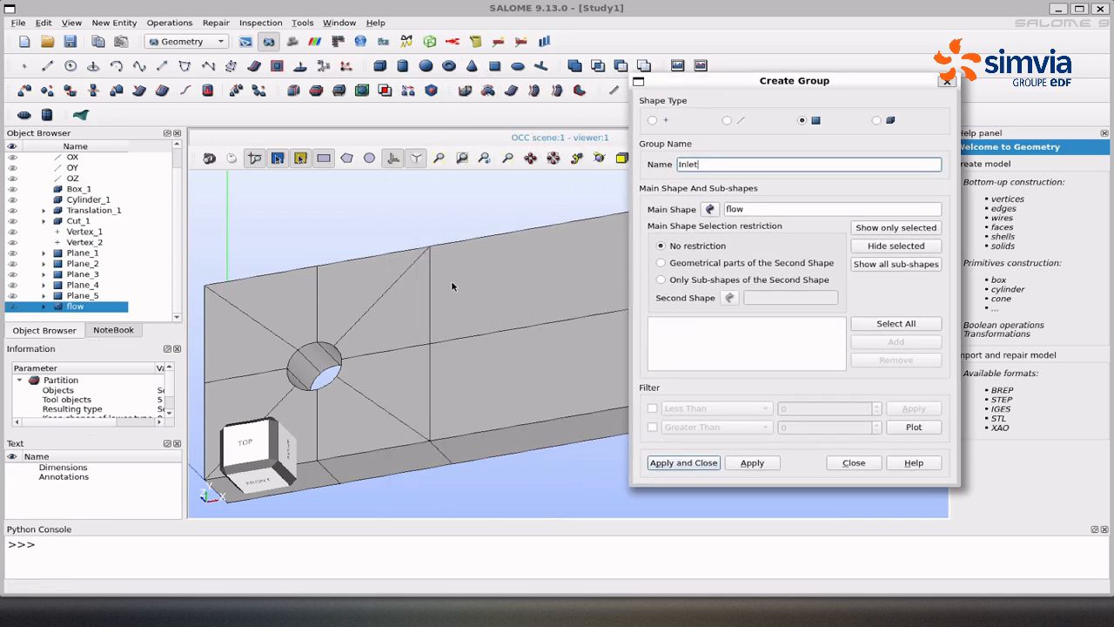
{"action": "left_click", "coordinate": [527, 269]}
{"action": "mouse_move", "coordinate": [527, 269]}
{"action": "left_mouse_down"}
{"action": "mouse_move", "coordinate": [646, 267]}
{"action": "mouse_move", "coordinate": [535, 287]}
{"action": "left_mouse_up"}
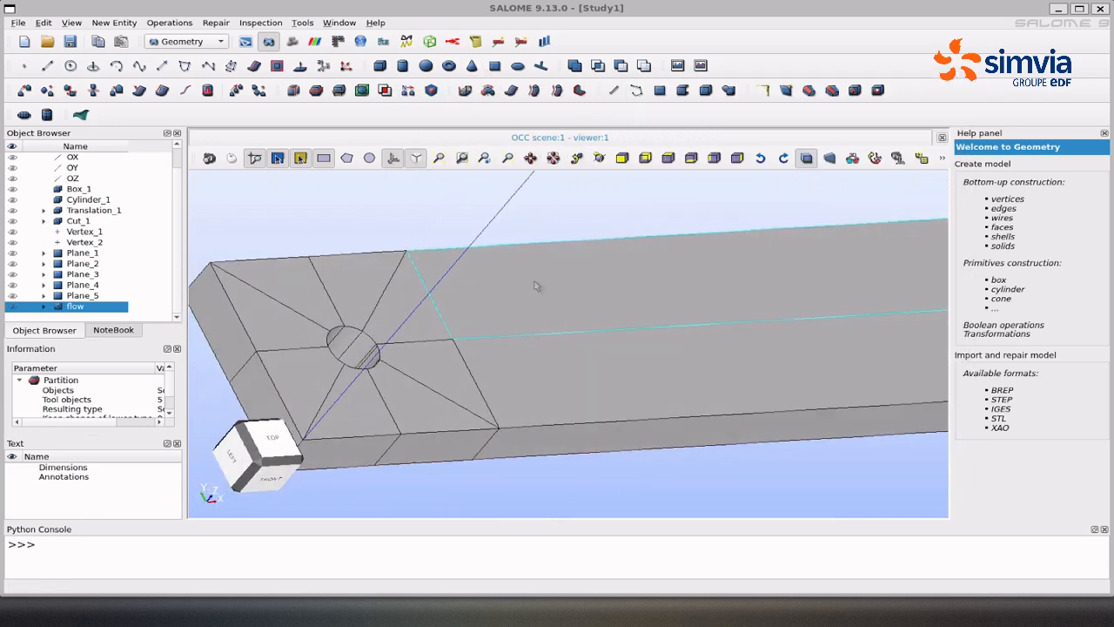
{"action": "left_click", "coordinate": [231, 345]}
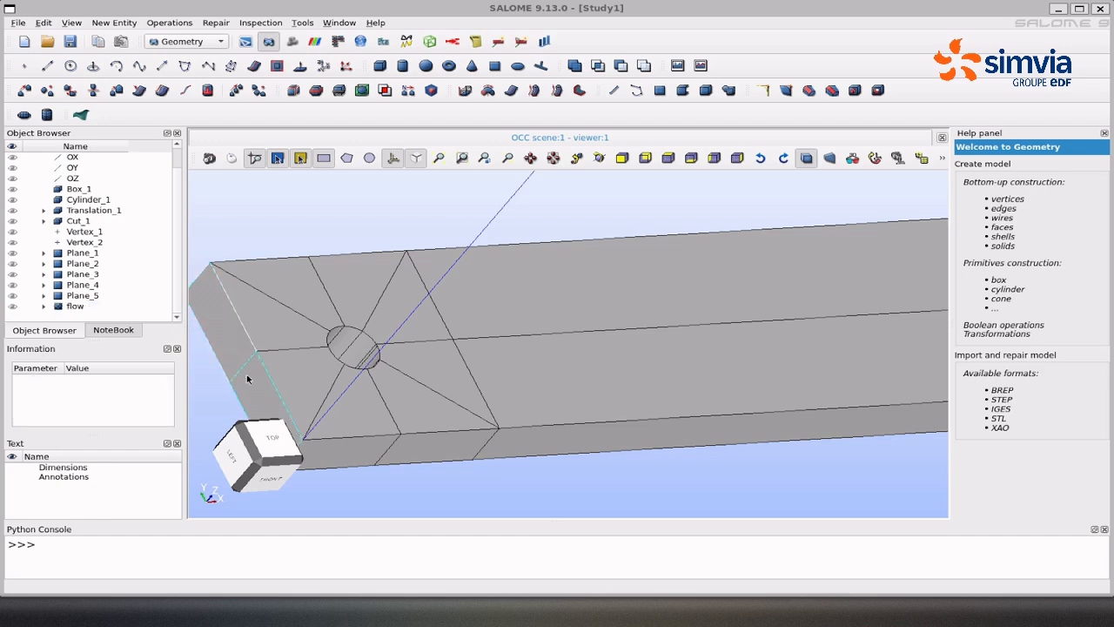
{"action": "left_click", "coordinate": [248, 379], "text": "shift"}
{"action": "key", "text": "alt+Tab"}
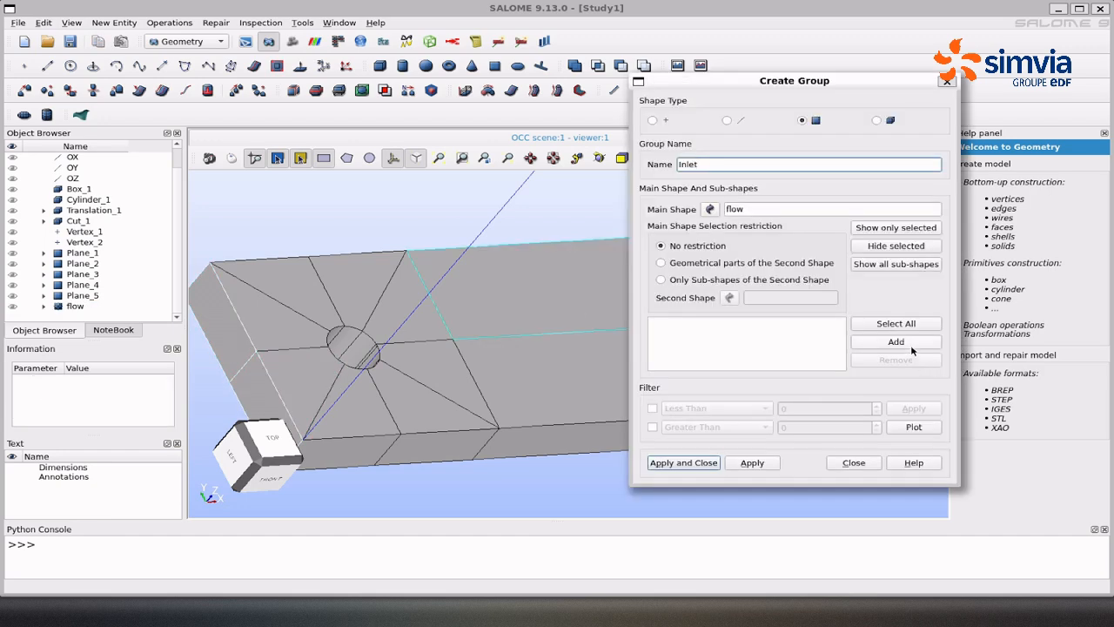
{"action": "left_click", "coordinate": [910, 345]}
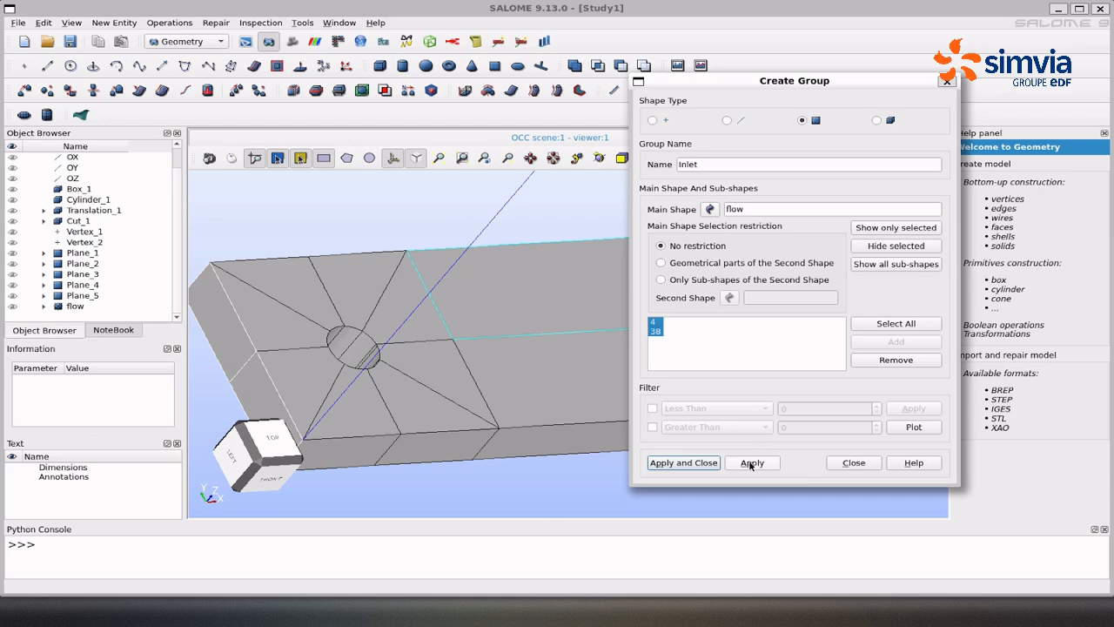
{"action": "left_click", "coordinate": [750, 463]}
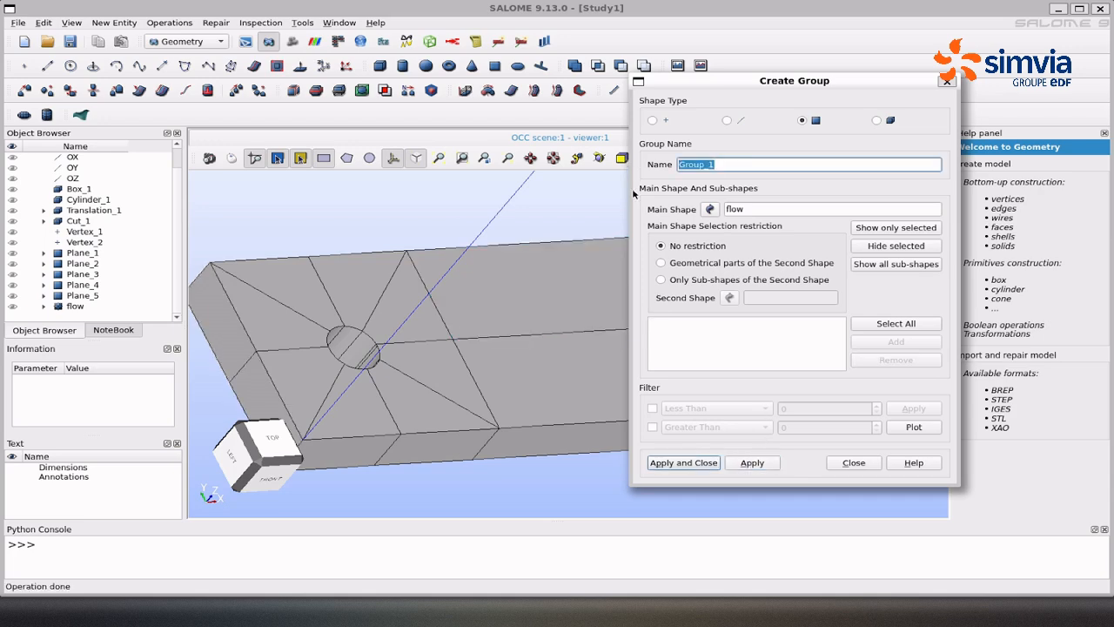
Name the new face group Outlet, add the two faces at the channel's far short end, and create it.
{"action": "type", "text": "Outlet"}
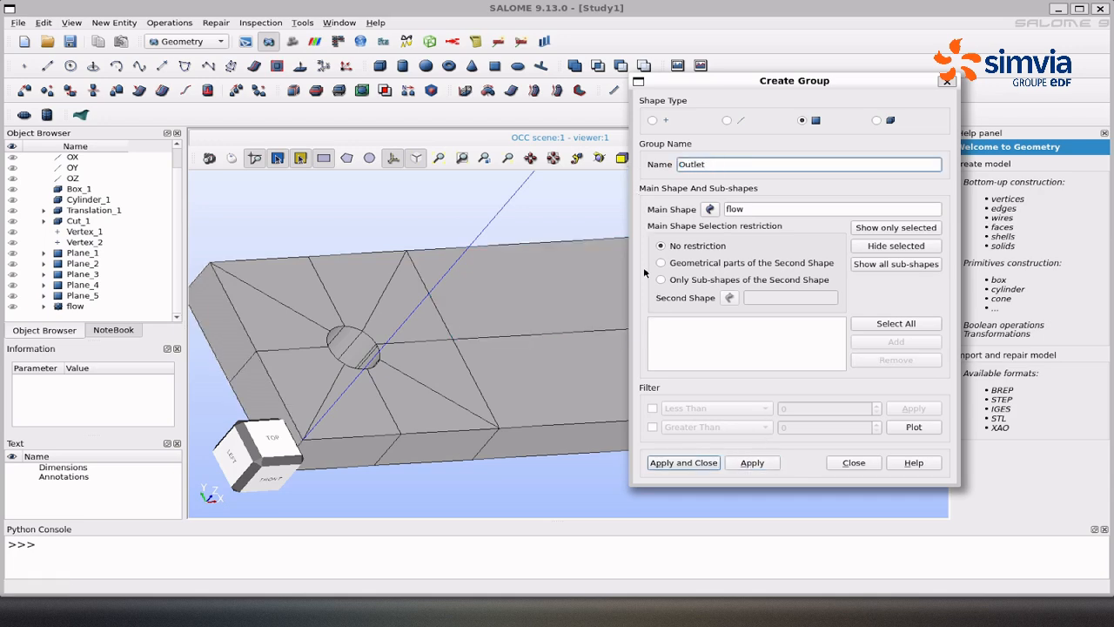
{"action": "right_click_drag", "start_coordinate": [455, 336], "coordinate": [291, 325], "text": "ctrl"}
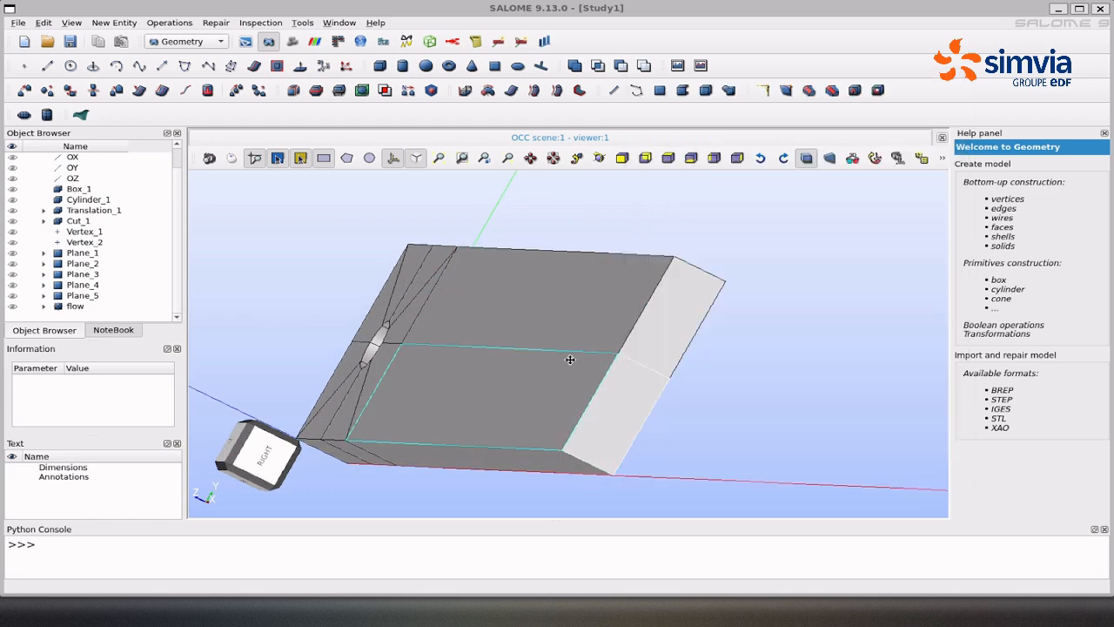
{"action": "middle_click_drag", "start_coordinate": [570, 359], "coordinate": [533, 374], "text": "ctrl"}
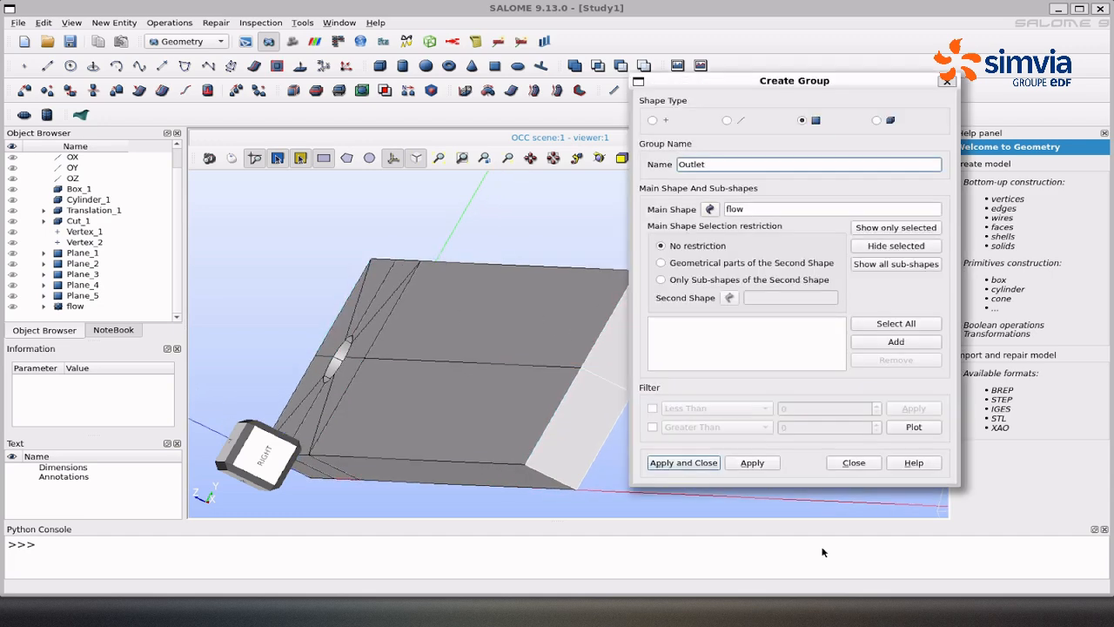
{"action": "left_click", "coordinate": [897, 342]}
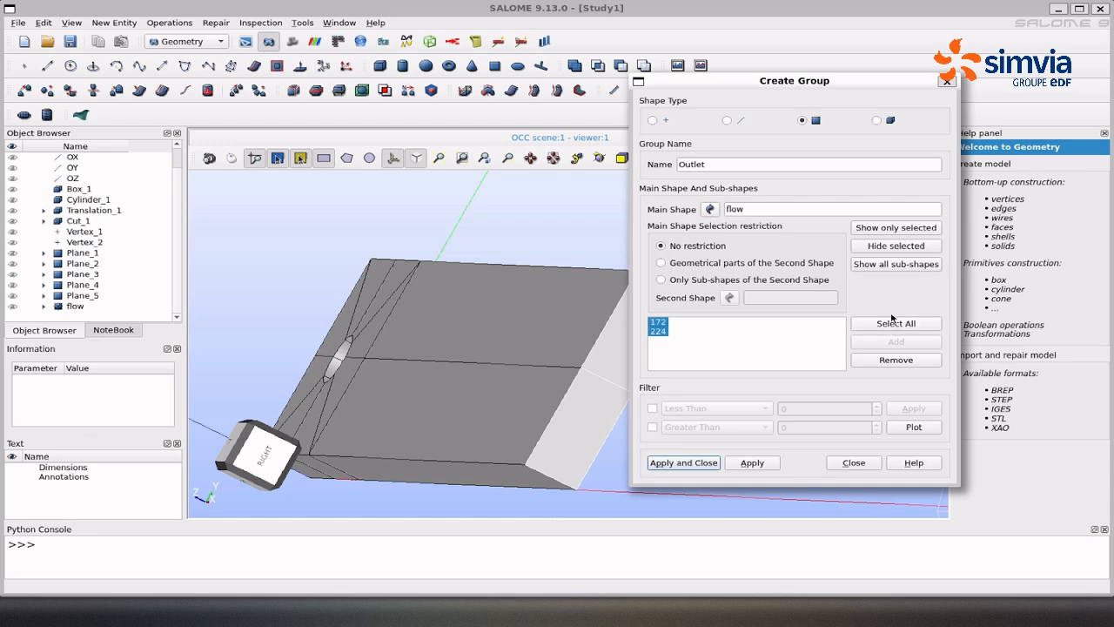
{"action": "left_click", "coordinate": [751, 462]}
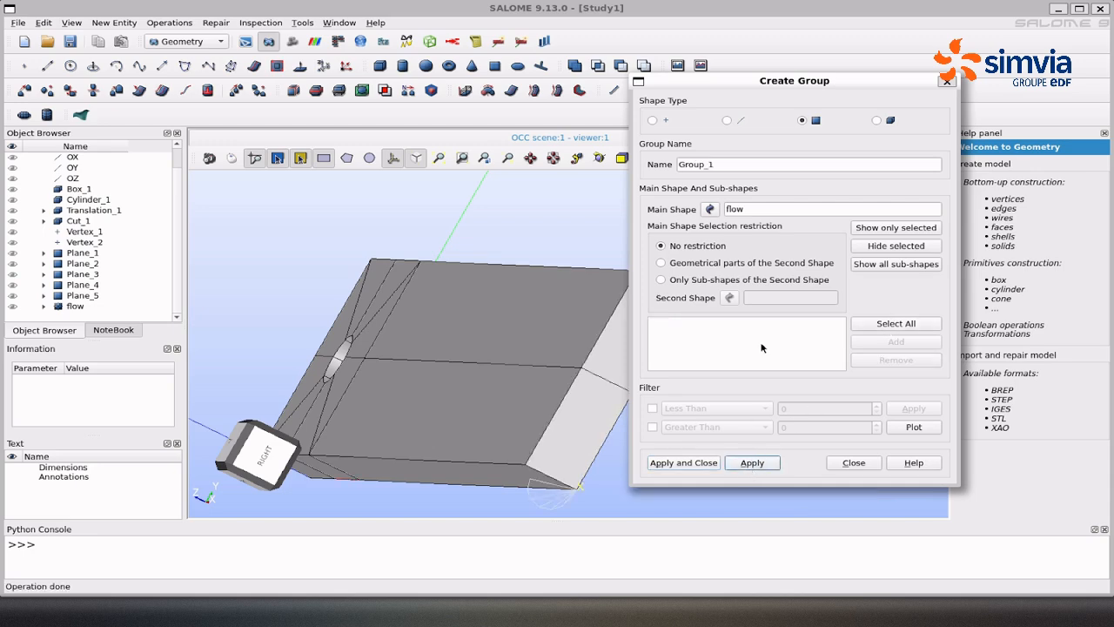
Name a new face group Symmetry and select the faces on one broad side of the channel, including those around the hole.
{"action": "type", "text": "Symmetry"}
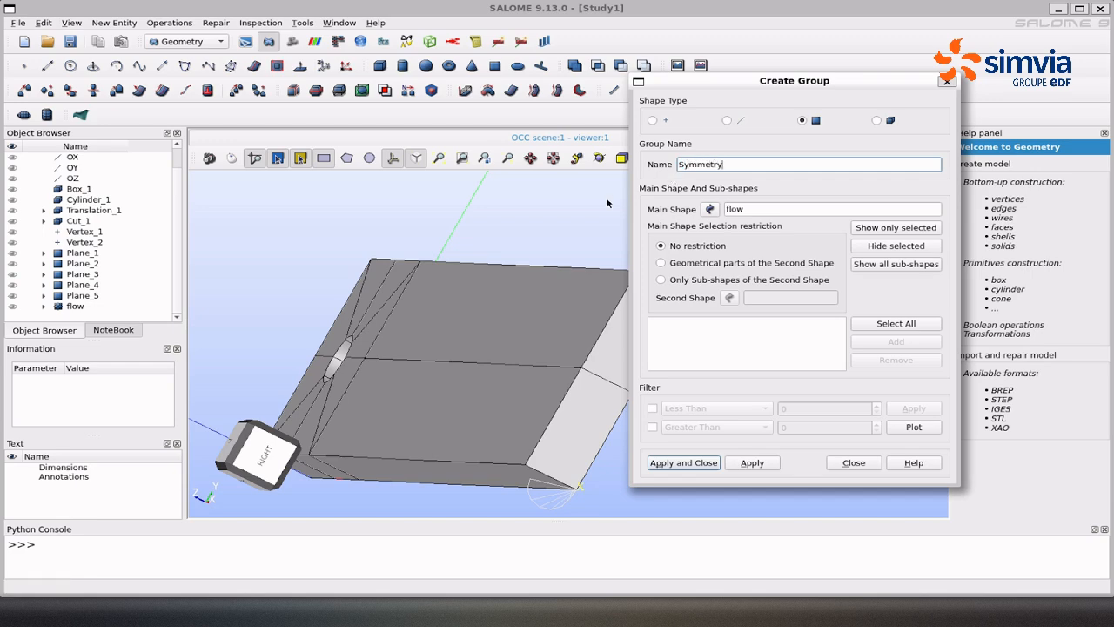
{"action": "right_click_drag", "start_coordinate": [478, 293], "coordinate": [560, 296], "text": "ctrl"}
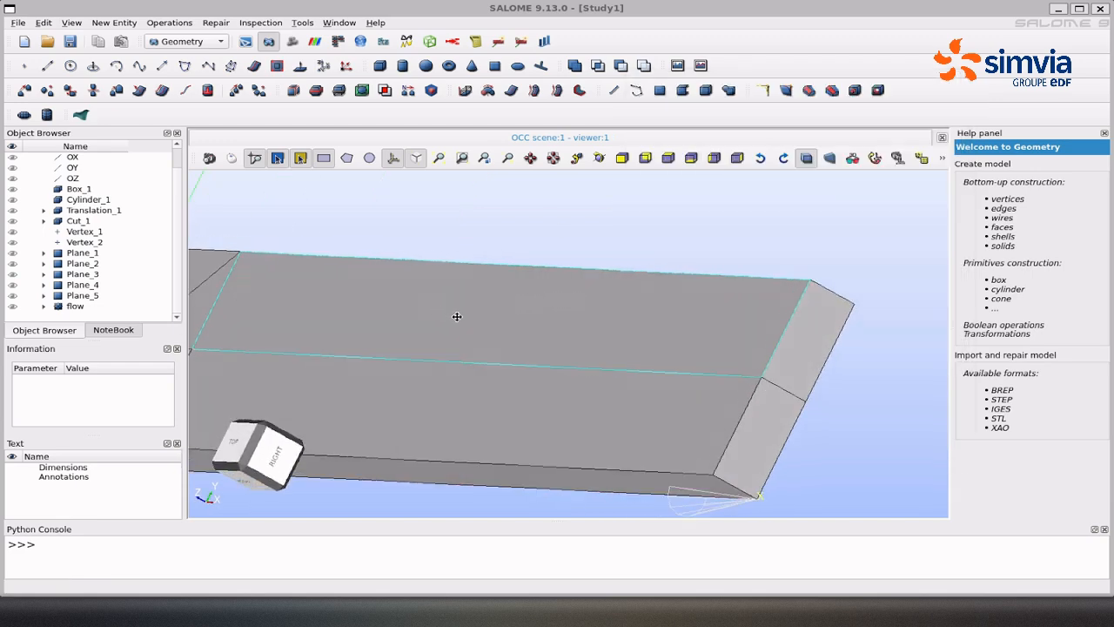
{"action": "middle_click_drag", "start_coordinate": [457, 317], "coordinate": [638, 319], "text": "ctrl"}
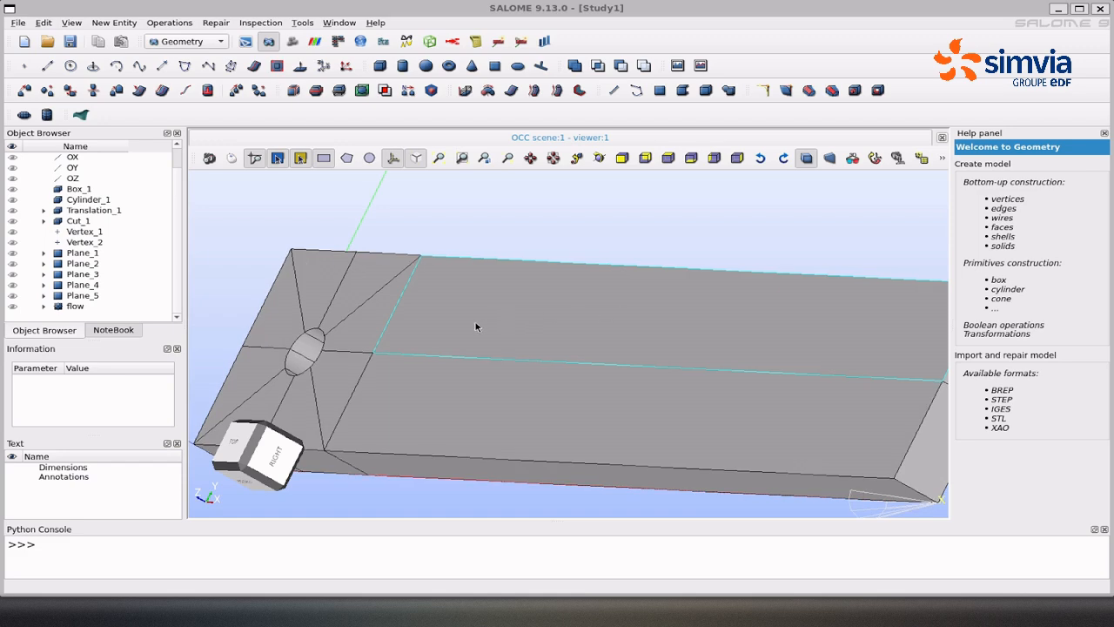
{"action": "left_click", "coordinate": [426, 324]}
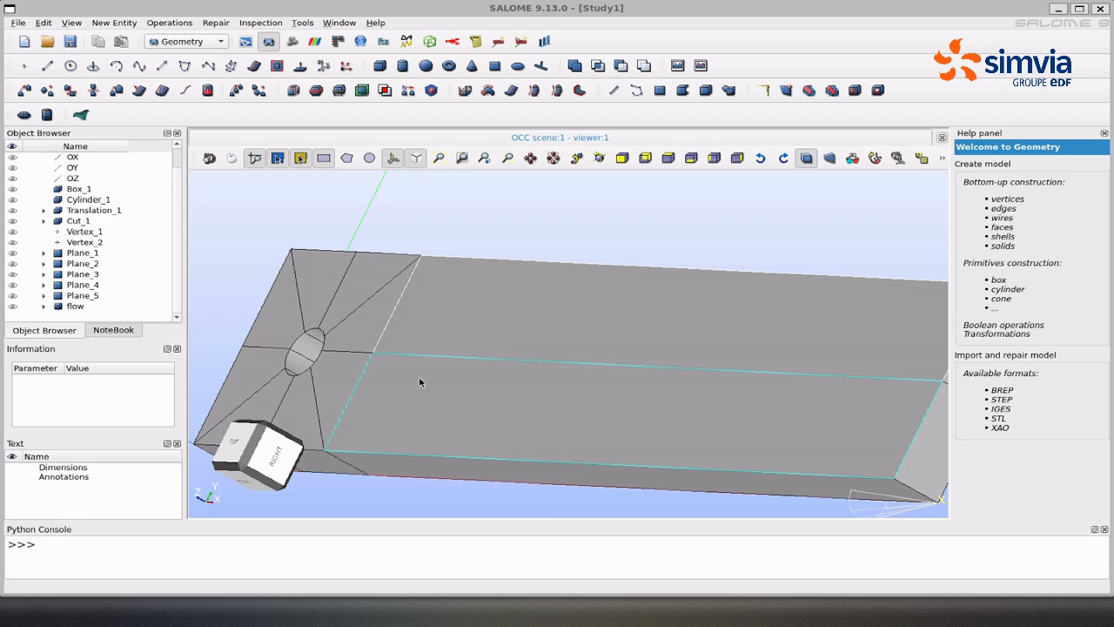
{"action": "left_click", "coordinate": [420, 379], "text": "shift"}
{"action": "left_click", "coordinate": [367, 309], "text": "shift"}
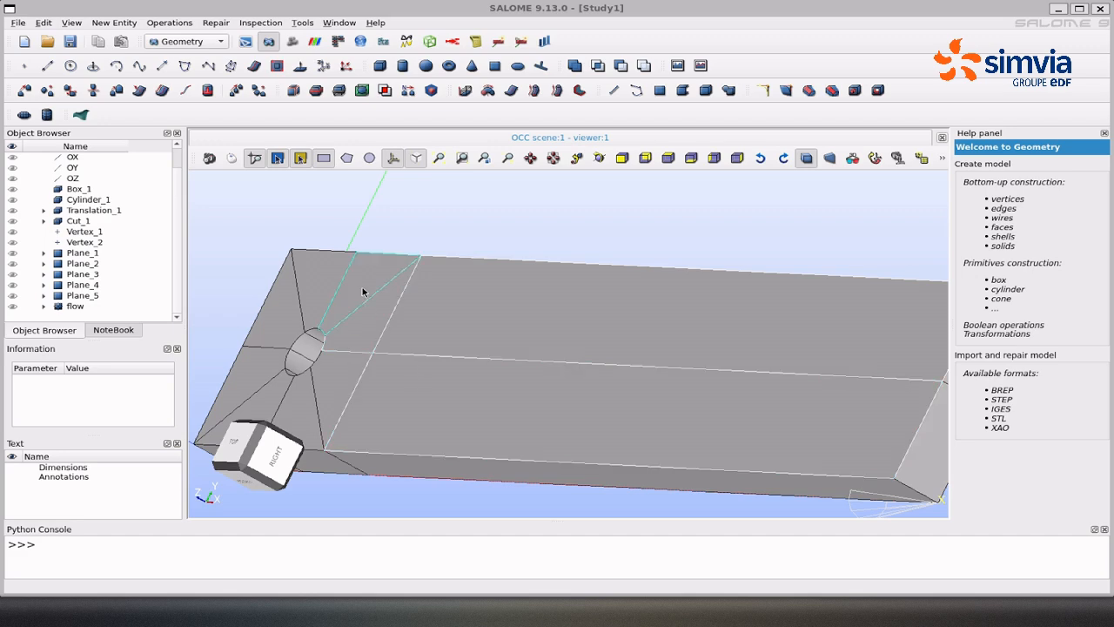
{"action": "left_click", "coordinate": [362, 288], "text": "shift"}
{"action": "left_click", "coordinate": [318, 281], "text": "shift"}
{"action": "left_click", "coordinate": [285, 319], "text": "shift"}
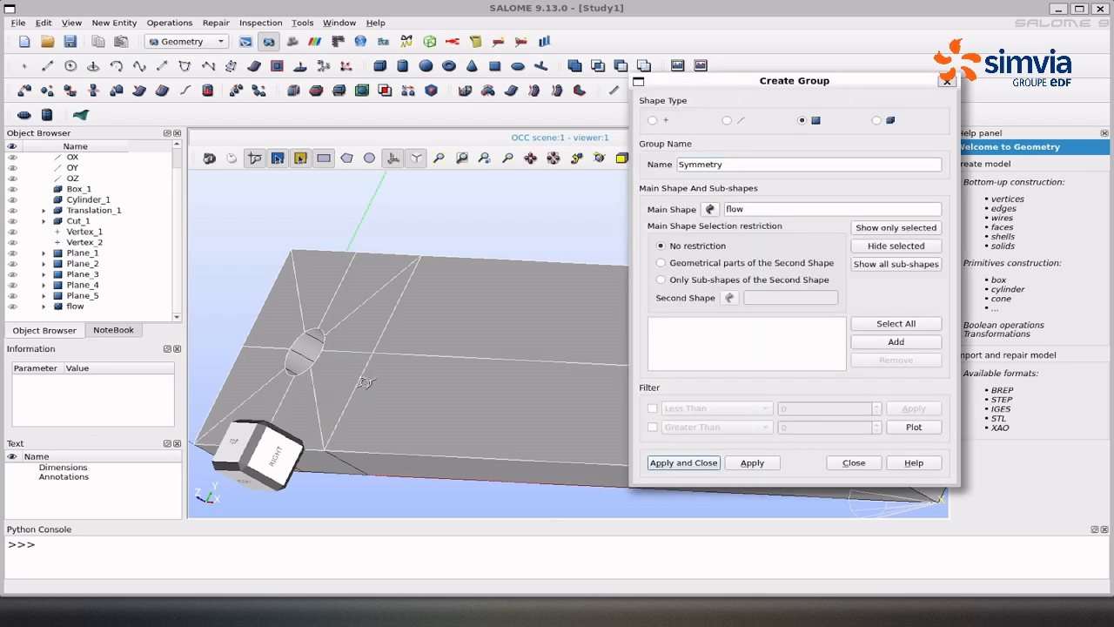
Extend the Symmetry selection with the faces on the opposite broad side, add them to the group, and create it.
{"action": "right_click_drag", "start_coordinate": [409, 392], "coordinate": [247, 307], "text": "ctrl"}
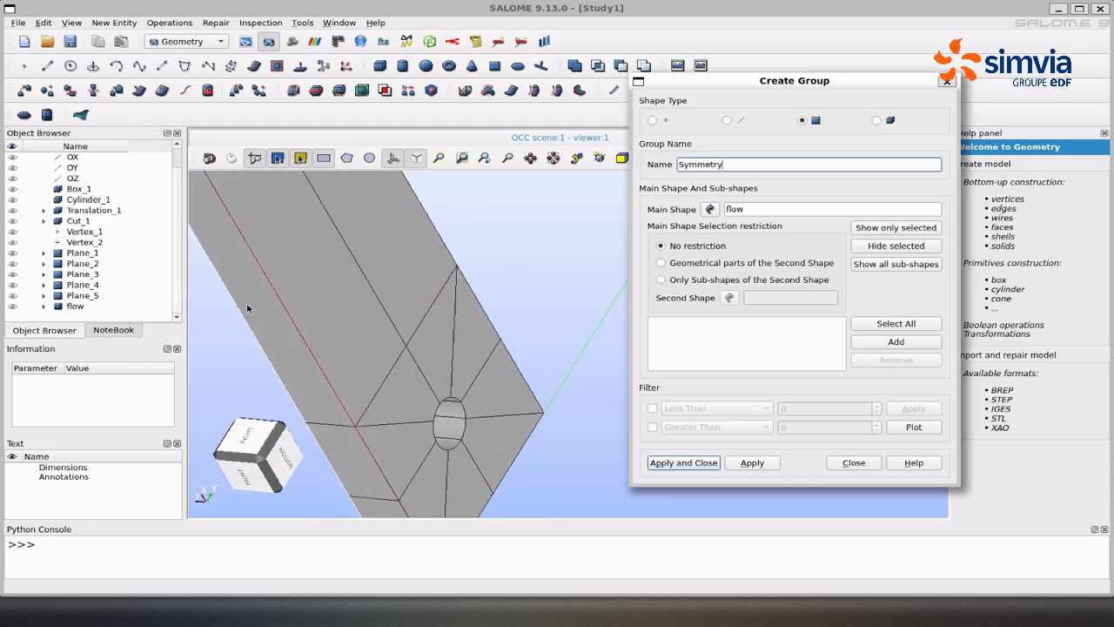
{"action": "left_click", "coordinate": [382, 284]}
{"action": "left_click", "coordinate": [382, 284]}
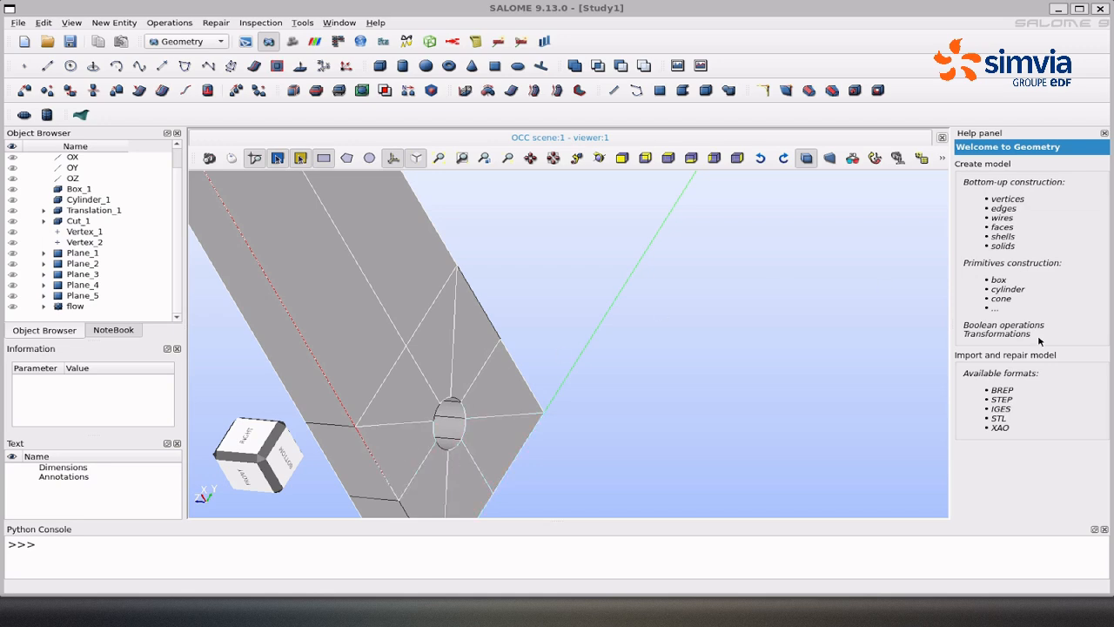
{"action": "left_click", "coordinate": [879, 346]}
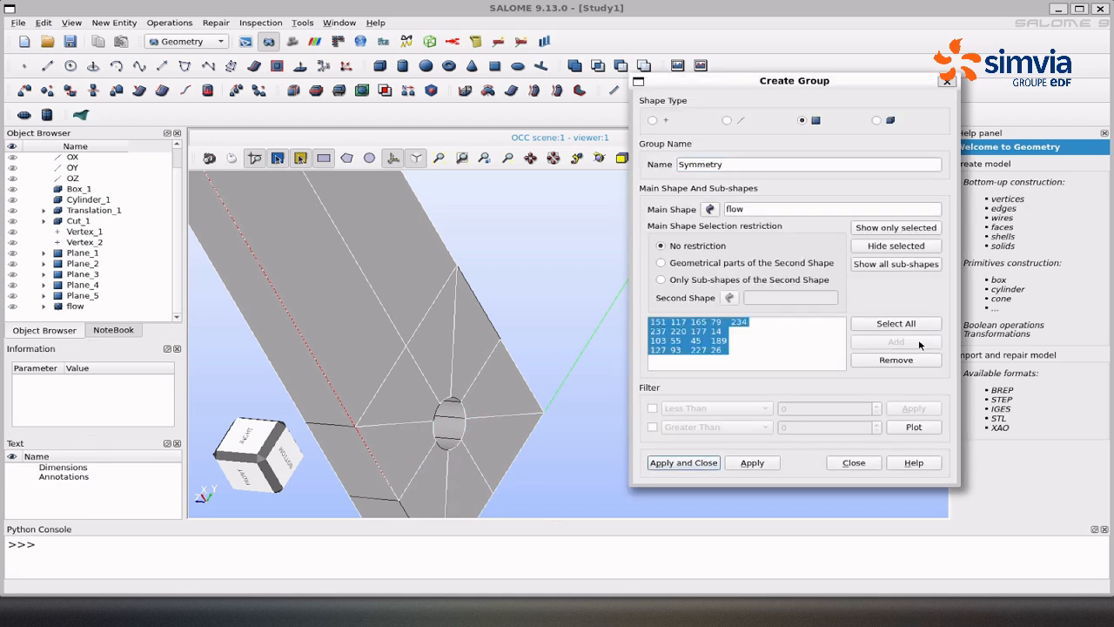
{"action": "left_click", "coordinate": [681, 463]}
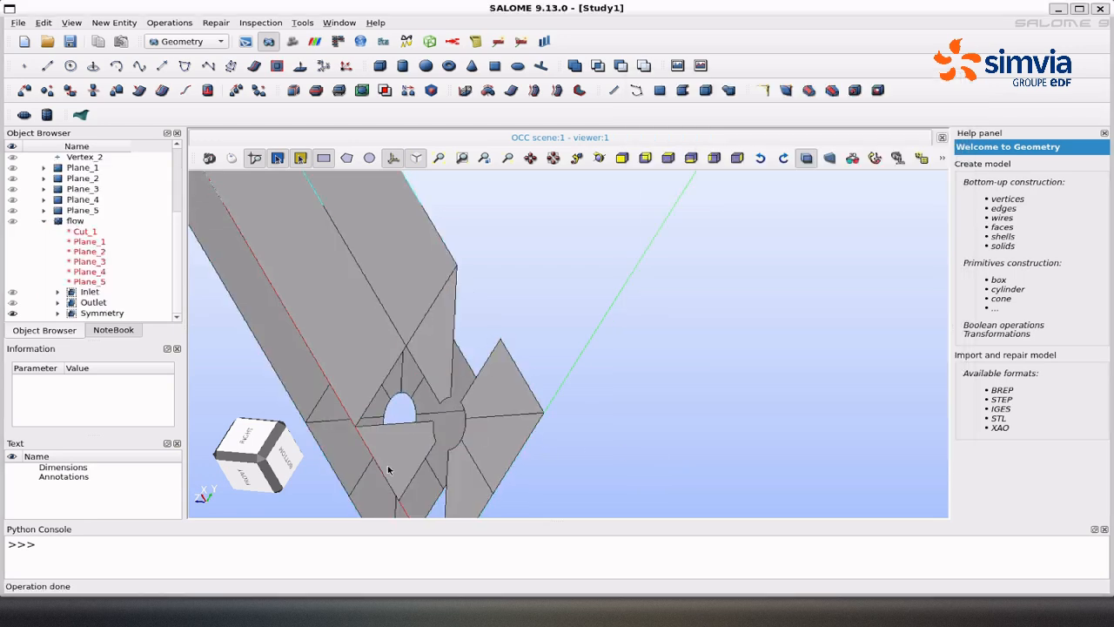
Edit the Symmetry group to include the three missing triangular faces around the hole.
{"action": "right_click", "coordinate": [98, 313]}
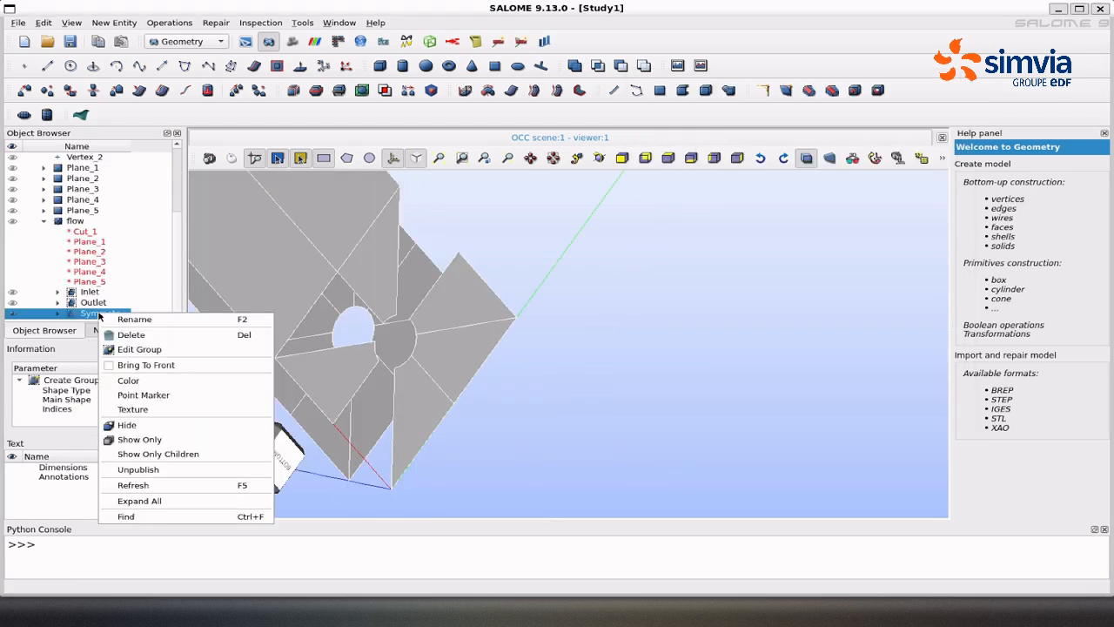
{"action": "left_click", "coordinate": [132, 350]}
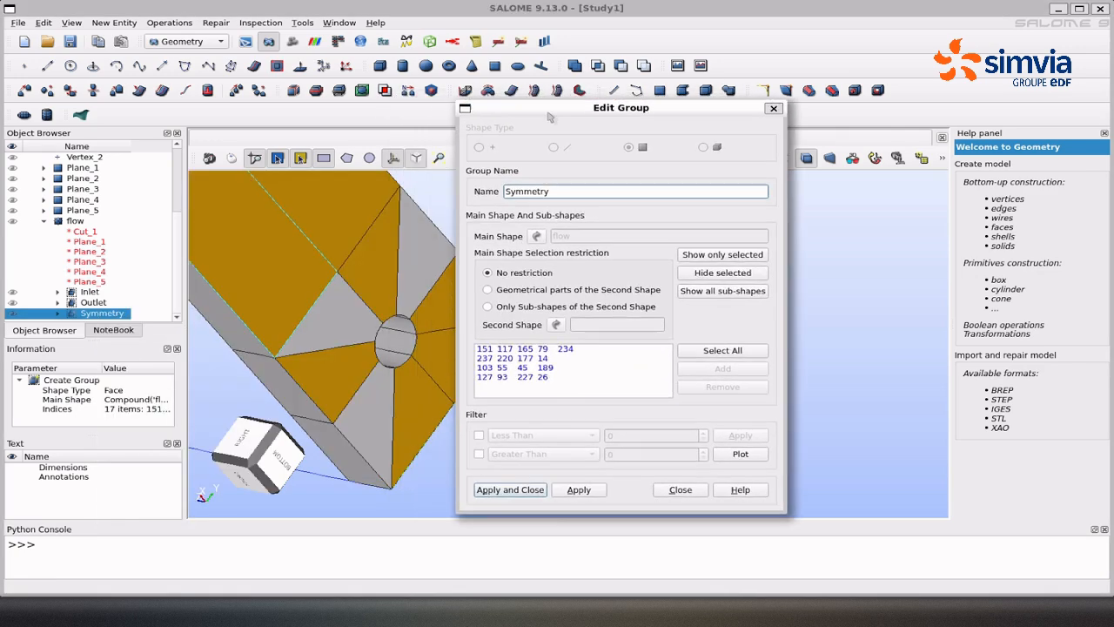
{"action": "left_click_drag", "start_coordinate": [548, 116], "coordinate": [716, 122]}
{"action": "key", "text": "Escape"}
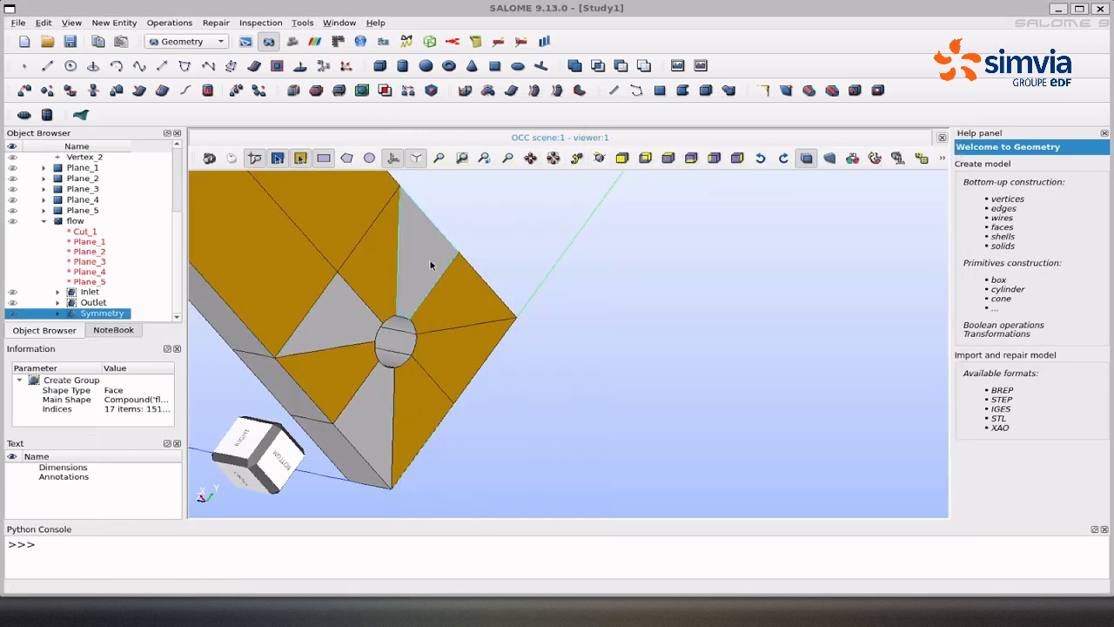
{"action": "left_click", "coordinate": [376, 417], "text": "shift"}
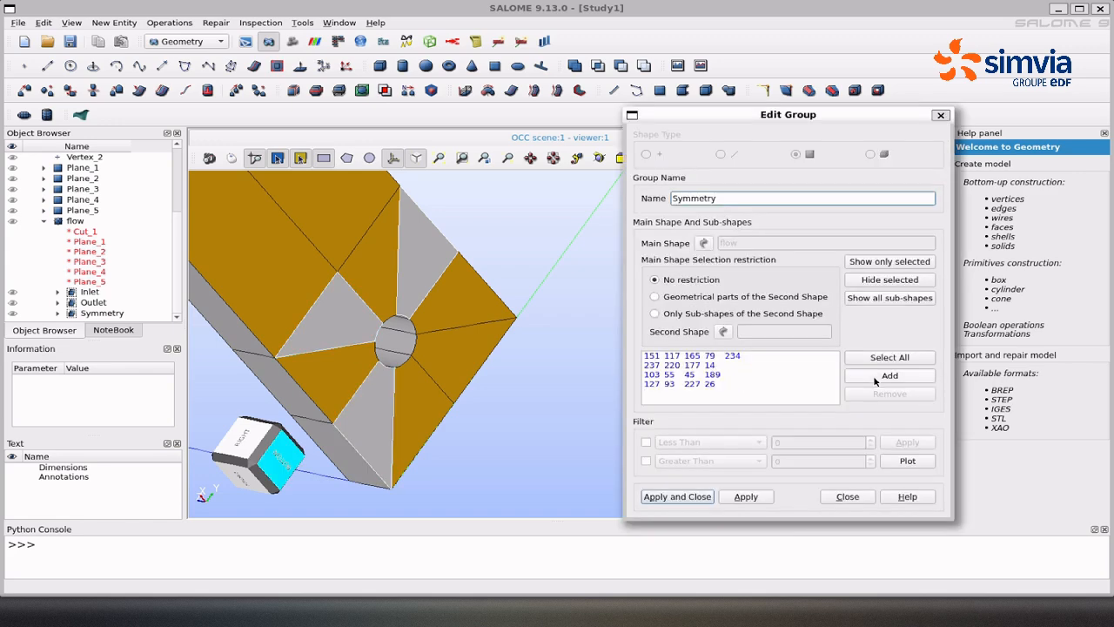
{"action": "left_click", "coordinate": [875, 379]}
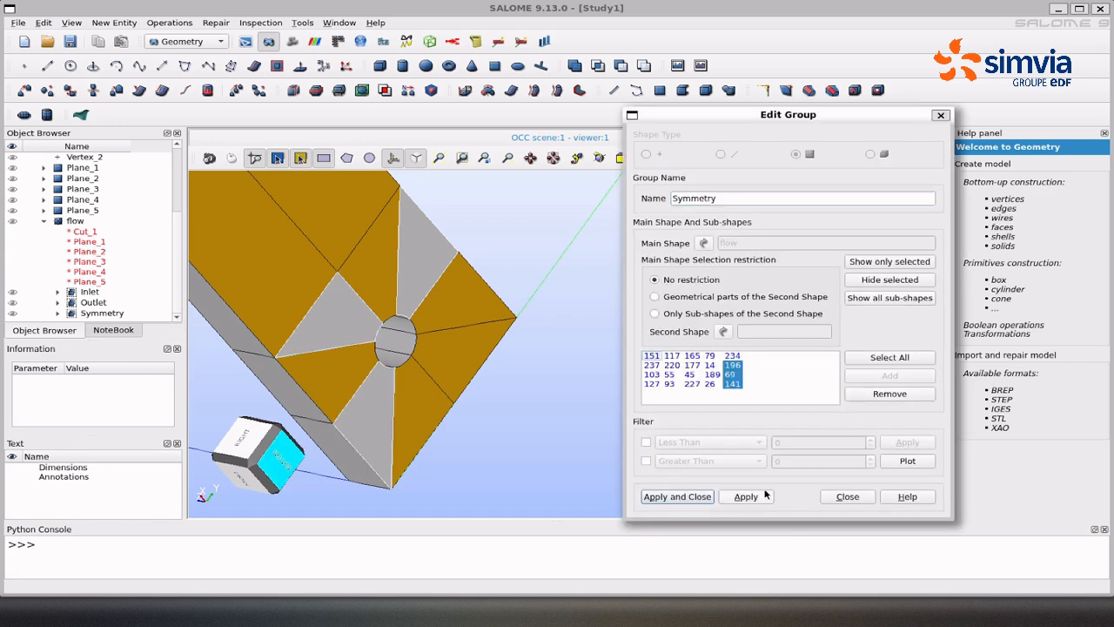
{"action": "left_click", "coordinate": [690, 500]}
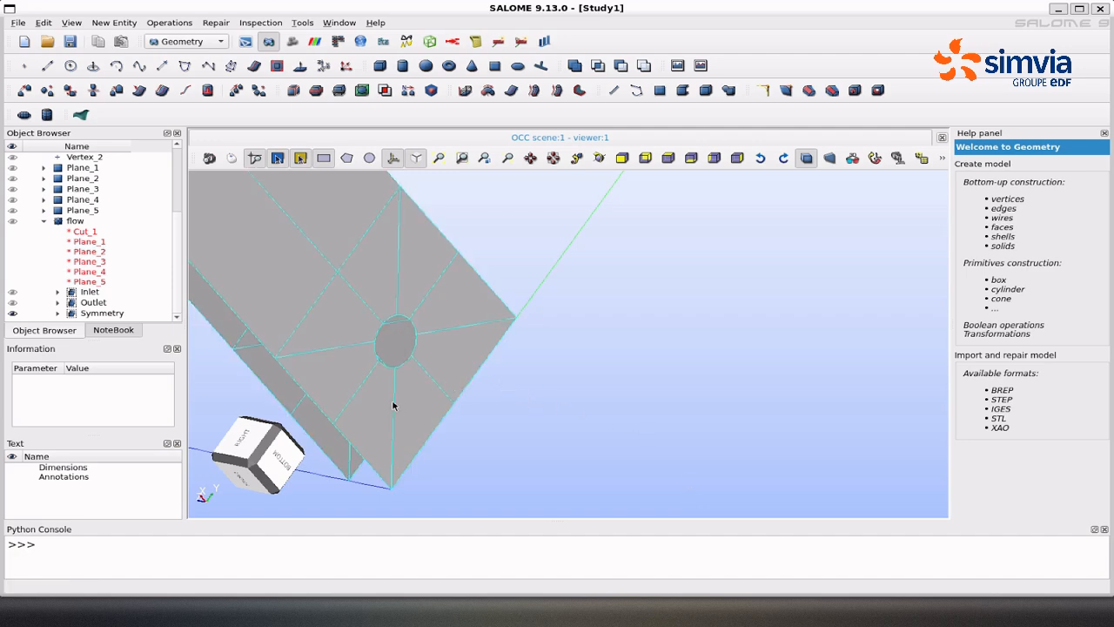
Start a face group named Walls with flow as its main shape.
{"action": "right_click", "coordinate": [77, 221]}
{"action": "left_click", "coordinate": [148, 257]}
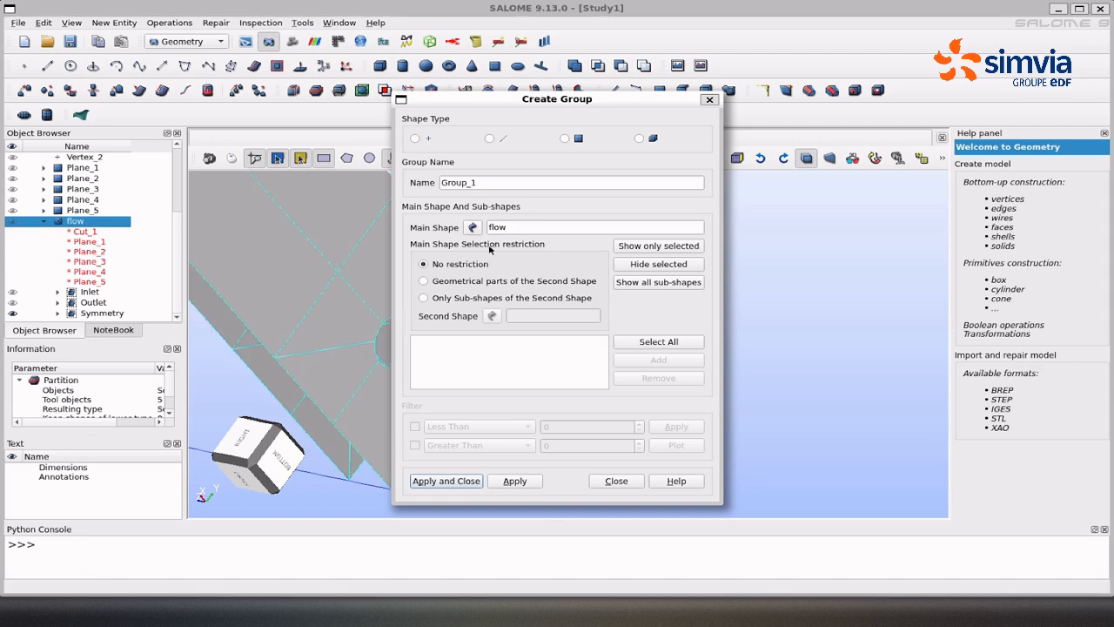
{"action": "left_click", "coordinate": [564, 139]}
{"action": "left_click_drag", "start_coordinate": [522, 184], "coordinate": [430, 185]}
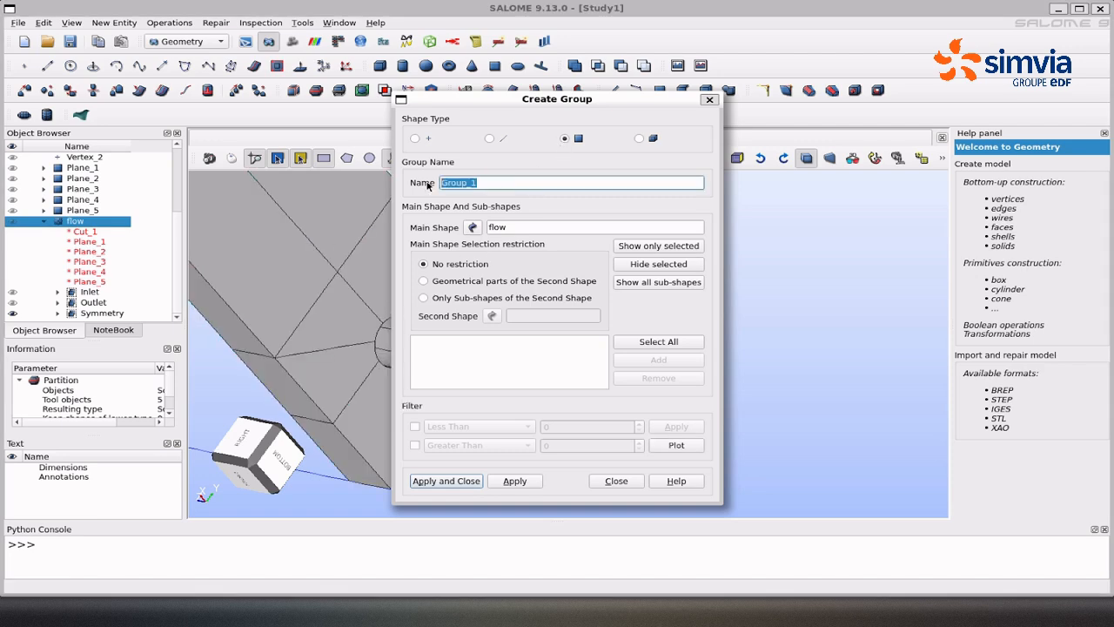
{"action": "type", "text": "Walls"}
{"action": "left_click_drag", "start_coordinate": [486, 106], "coordinate": [777, 101]}
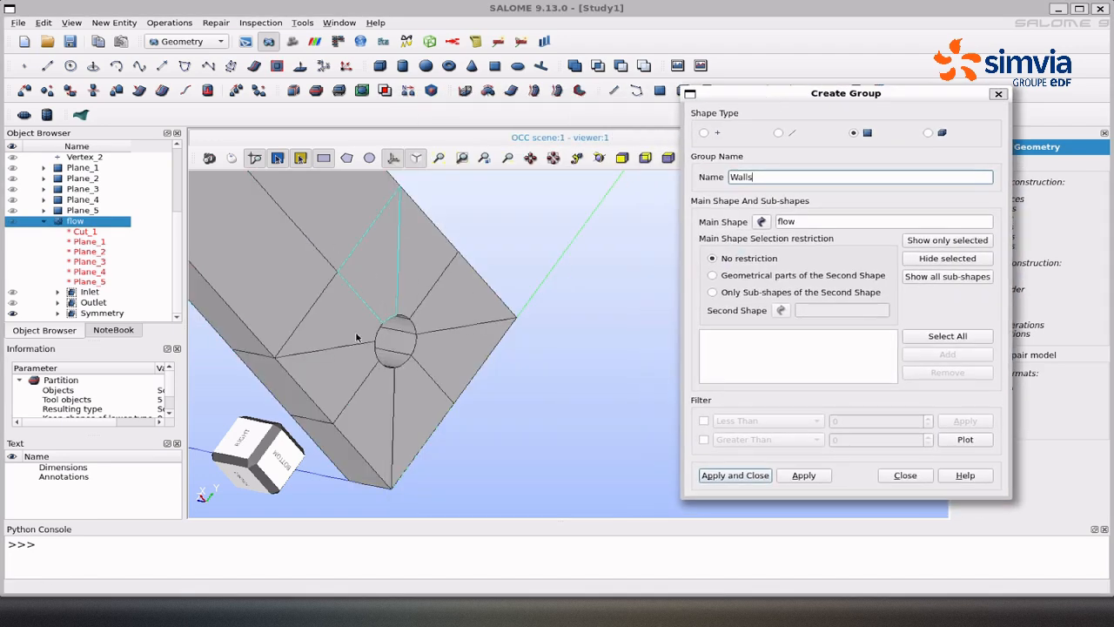
Add the six narrow faces along both long sides of the channel to the Walls group.
{"action": "middle_click_drag", "start_coordinate": [316, 320], "coordinate": [527, 369], "text": "ctrl"}
{"action": "left_click", "coordinate": [524, 472]}
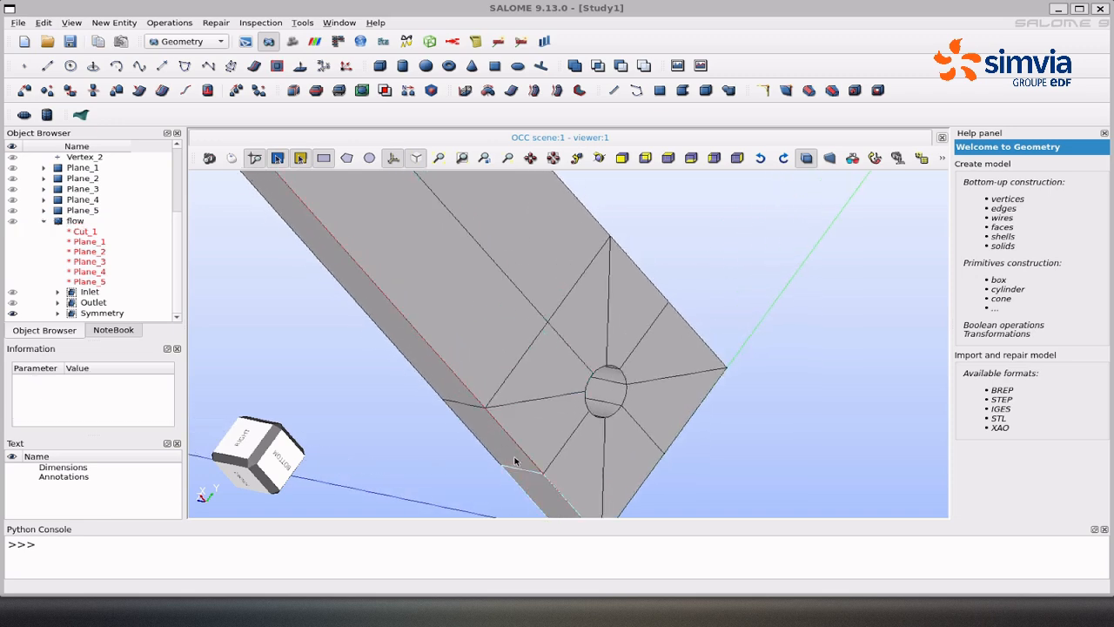
{"action": "left_click", "coordinate": [512, 457], "text": "shift"}
{"action": "left_click", "coordinate": [425, 347], "text": "shift"}
{"action": "right_click_drag", "start_coordinate": [416, 308], "coordinate": [315, 423], "text": "ctrl"}
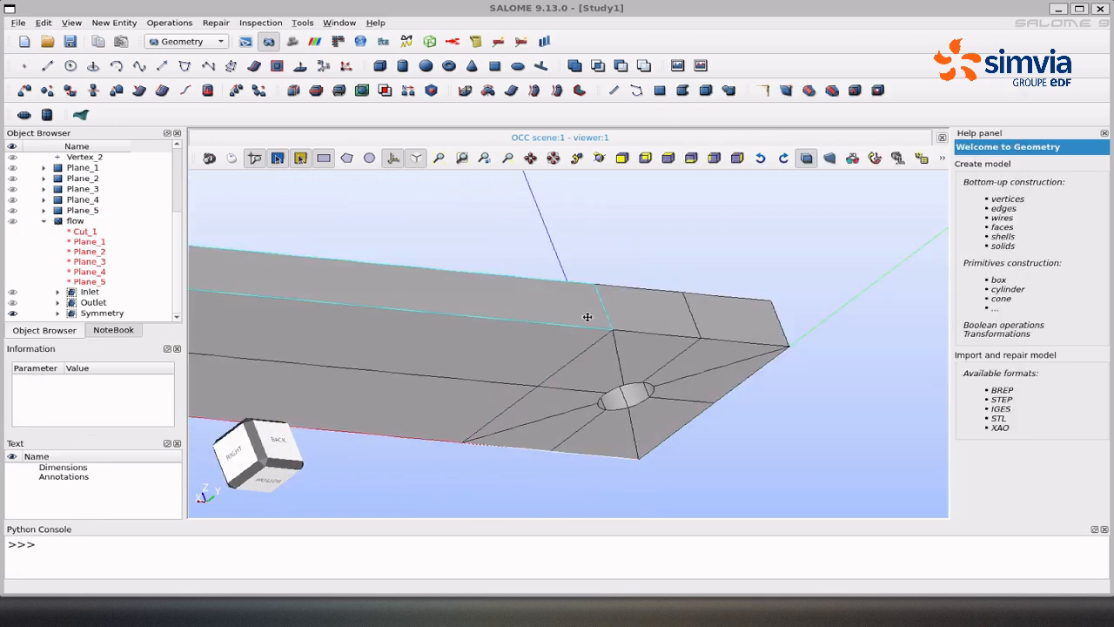
{"action": "middle_click_drag", "start_coordinate": [587, 314], "coordinate": [448, 335], "text": "ctrl"}
{"action": "left_click", "coordinate": [426, 321], "text": "shift"}
{"action": "left_click", "coordinate": [489, 323], "text": "shift"}
{"action": "left_click", "coordinate": [577, 332], "text": "shift"}
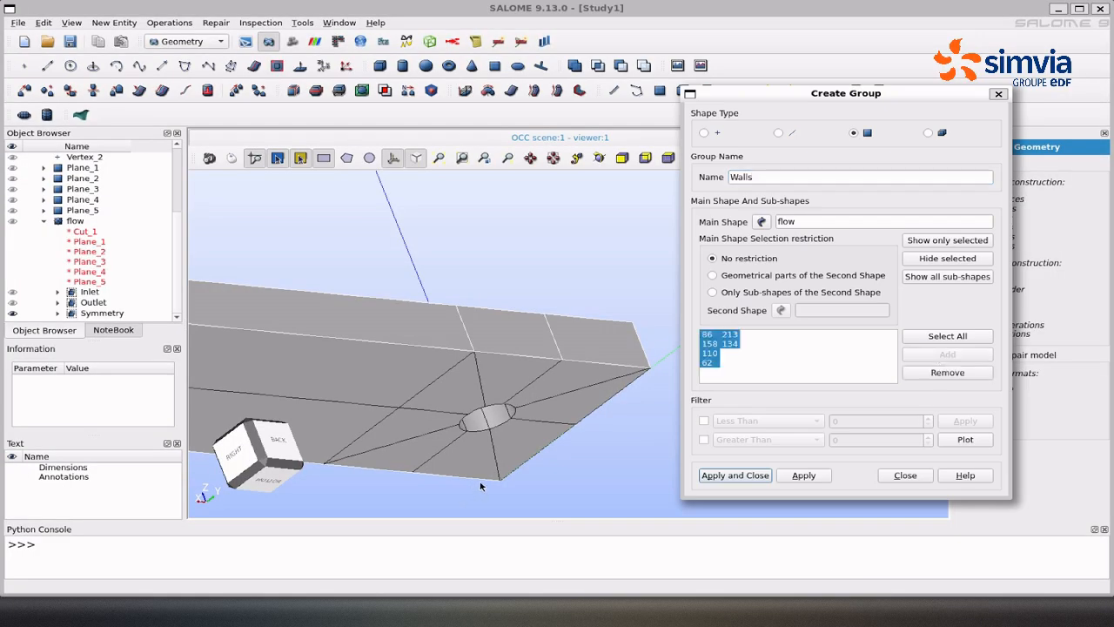
Add all cylindrical faces inside the hole to the Walls group and create it.
{"action": "scroll", "coordinate": [522, 358], "scroll_direction": "up", "scroll_amount": 8}
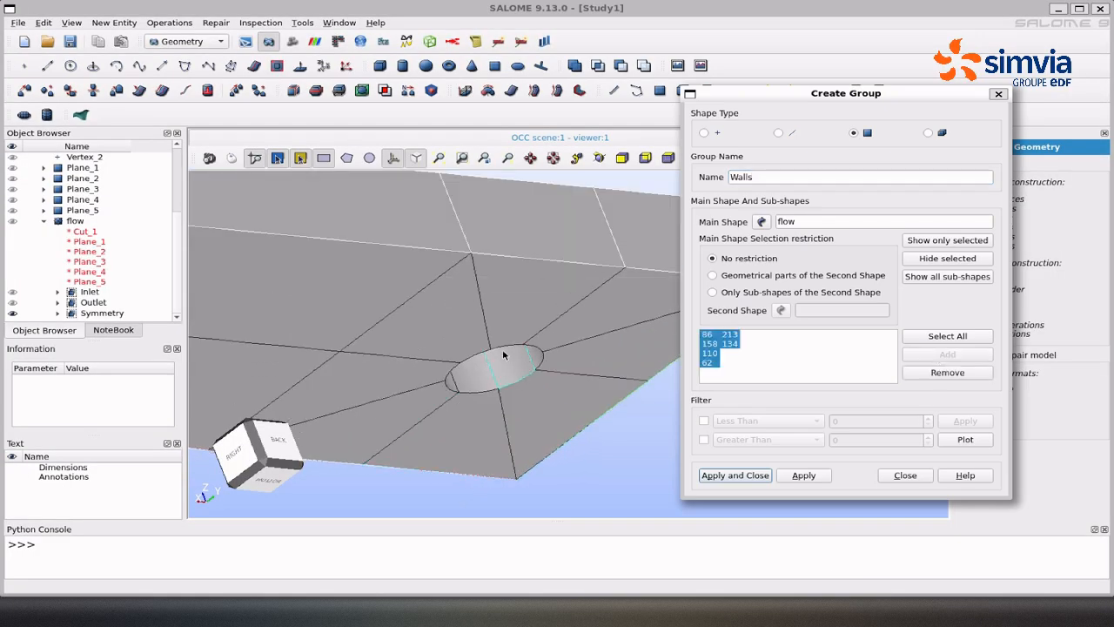
{"action": "key", "text": "Escape"}
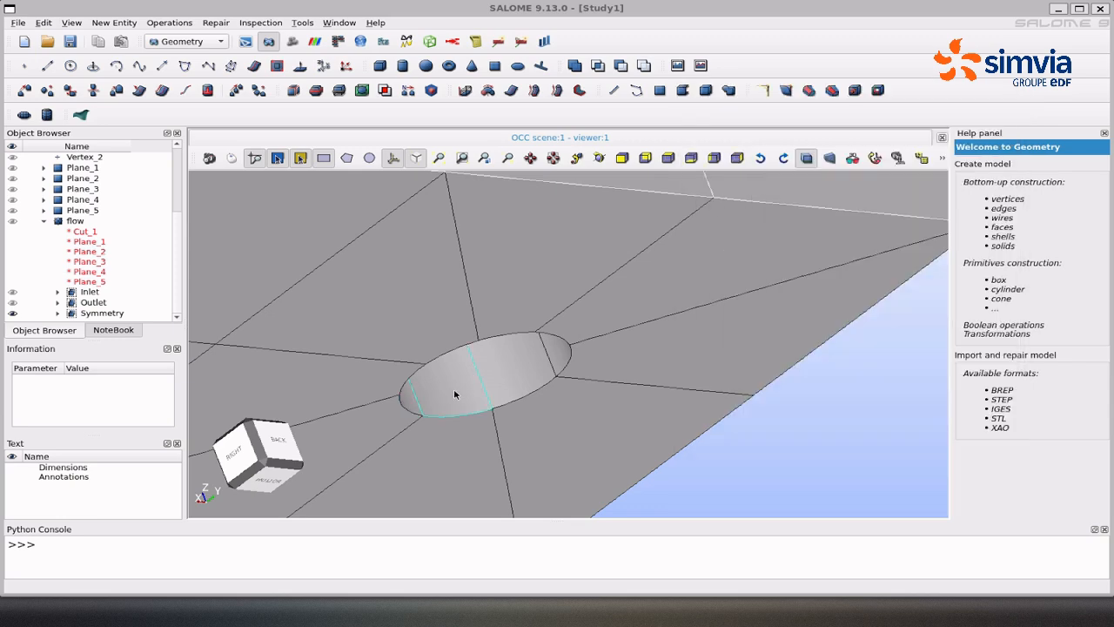
{"action": "left_click", "coordinate": [413, 406]}
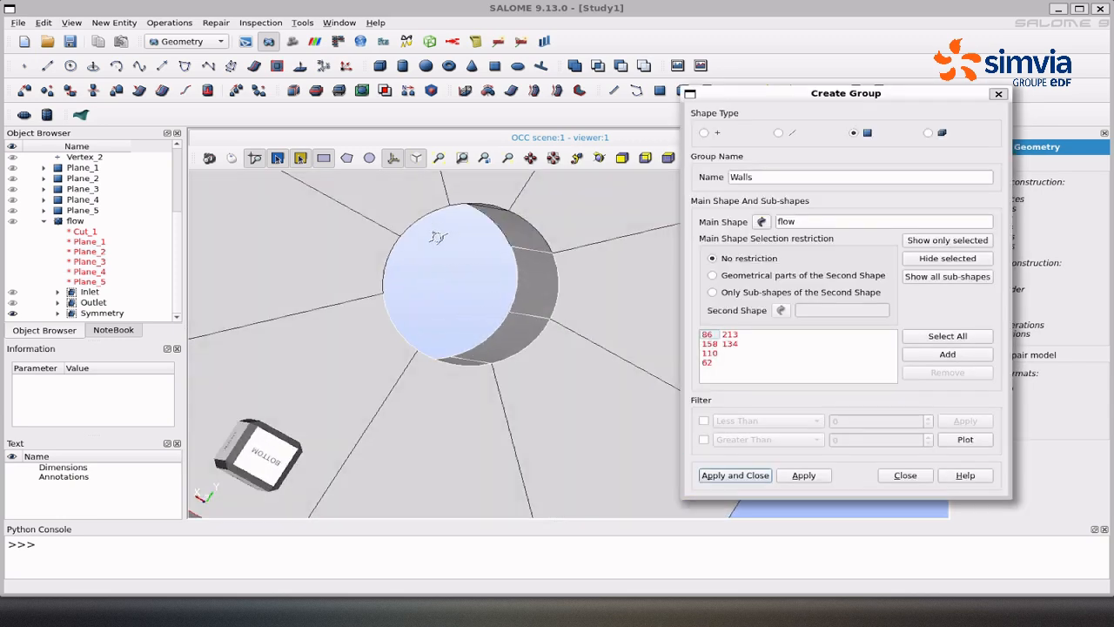
{"action": "left_click_drag", "start_coordinate": [348, 218], "coordinate": [405, 220]}
{"action": "key", "text": "Escape"}
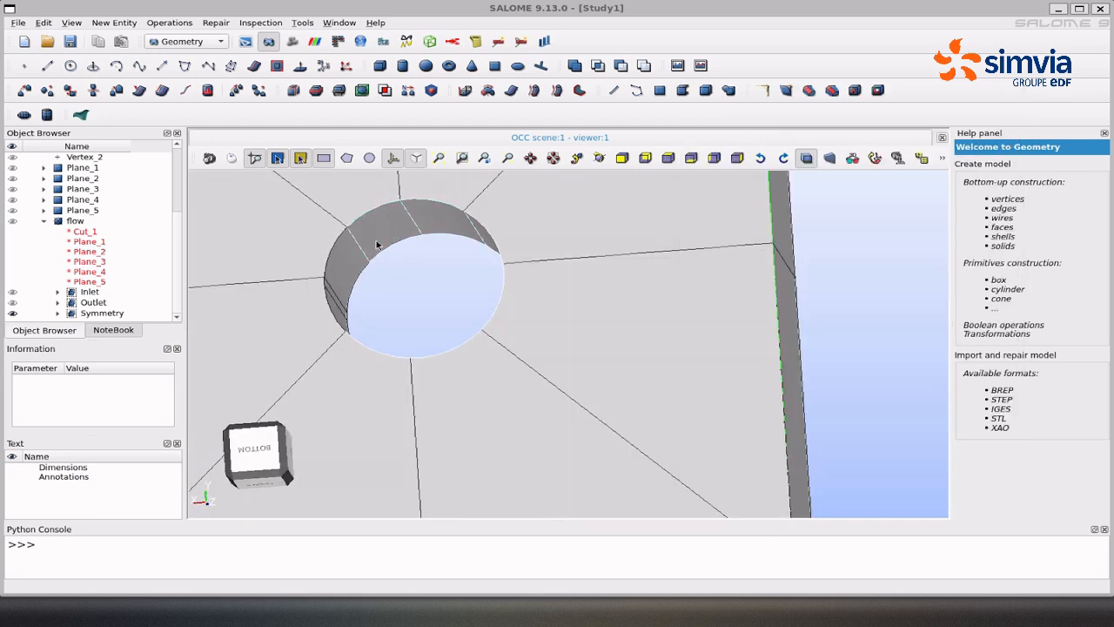
{"action": "left_click_drag", "start_coordinate": [355, 256], "coordinate": [311, 303]}
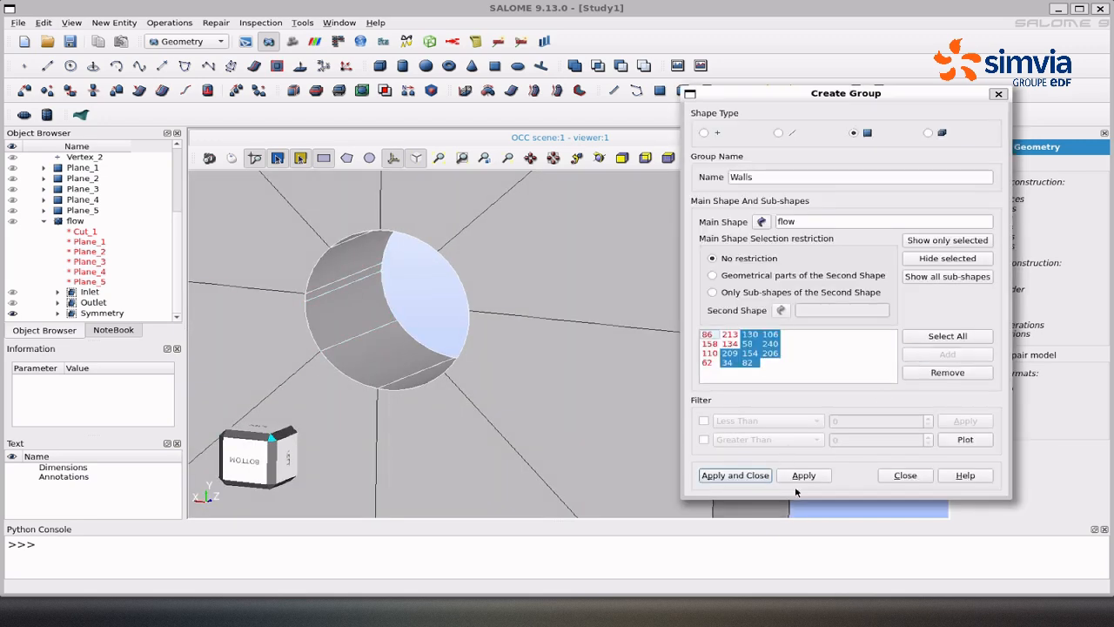
{"action": "left_click", "coordinate": [794, 481]}
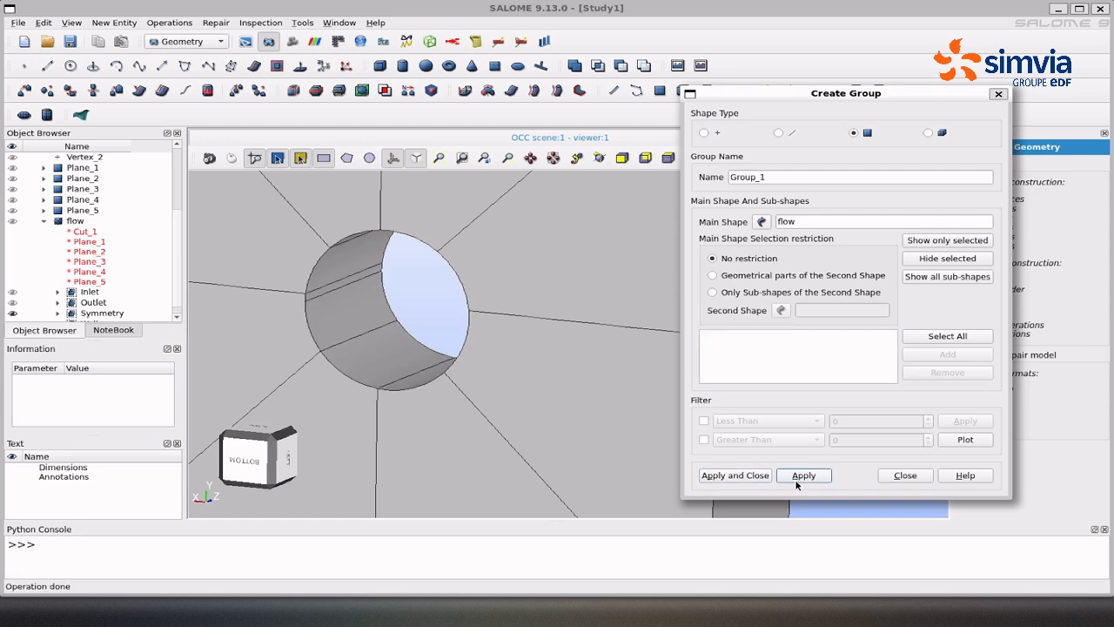
Start an edge group named z_vertices and select the short z-direction edges along the outer boundary of the block around the hole.
{"action": "double_click", "coordinate": [725, 178]}
{"action": "type", "text": "z_ver"}
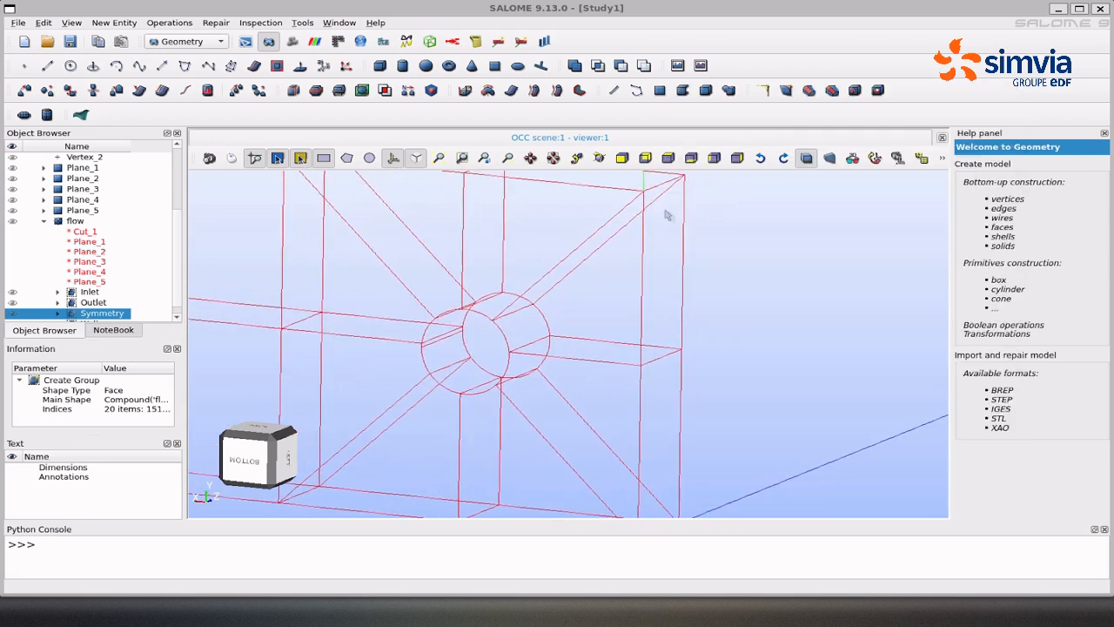
{"action": "left_click", "coordinate": [651, 342]}
{"action": "left_click", "coordinate": [652, 363], "text": "shift"}
{"action": "middle_click_drag", "start_coordinate": [652, 365], "coordinate": [644, 302], "text": "ctrl"}
{"action": "left_click", "coordinate": [652, 471], "text": "shift"}
{"action": "left_click", "coordinate": [467, 454], "text": "shift"}
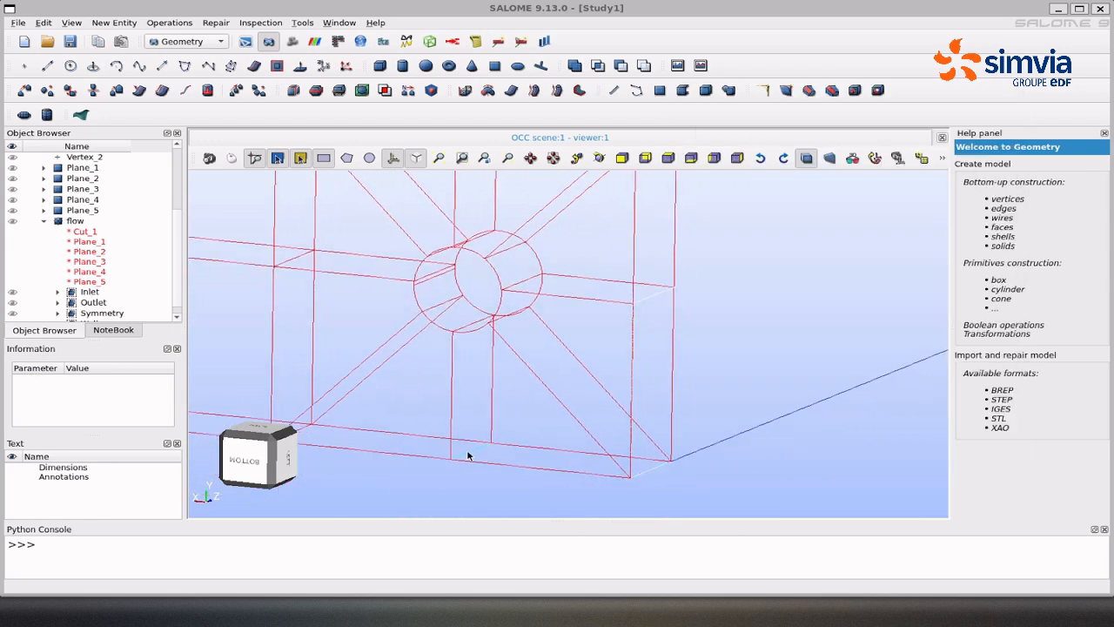
{"action": "left_click", "coordinate": [286, 261], "text": "shift"}
{"action": "middle_click_drag", "start_coordinate": [318, 245], "coordinate": [385, 340], "text": "ctrl"}
{"action": "left_click", "coordinate": [359, 182], "text": "shift"}
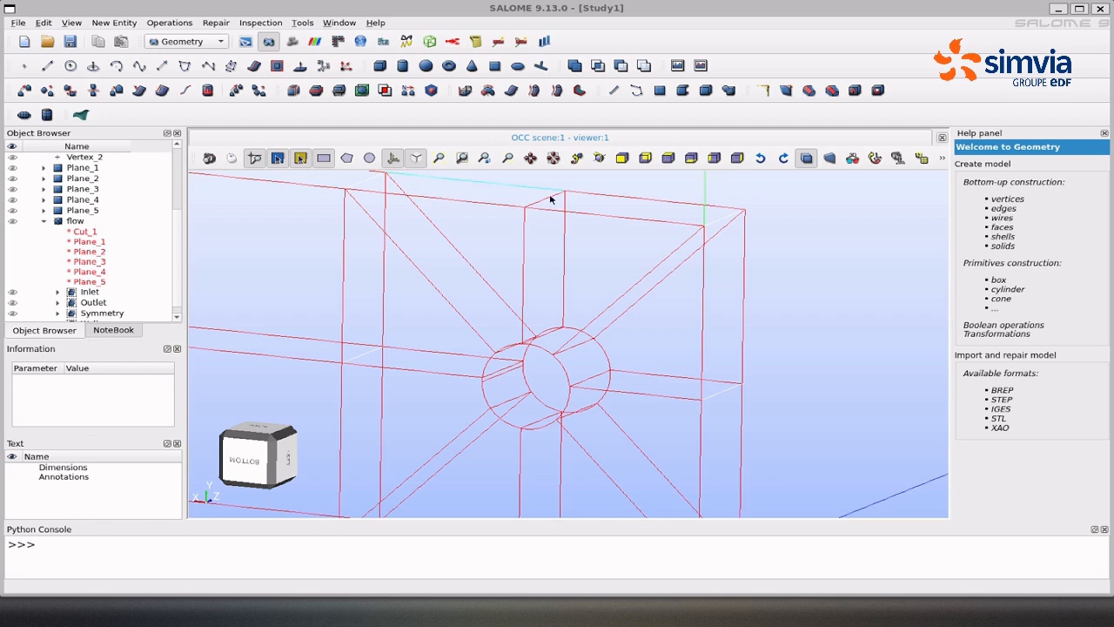
{"action": "left_click", "coordinate": [550, 195], "text": "shift"}
Add the z-direction edges inside the hole and at the channel's far end to the z_vertices group and create it.
{"action": "scroll", "coordinate": [551, 397], "scroll_direction": "up", "scroll_amount": 3}
{"action": "scroll", "coordinate": [551, 426], "scroll_direction": "up", "scroll_amount": 2}
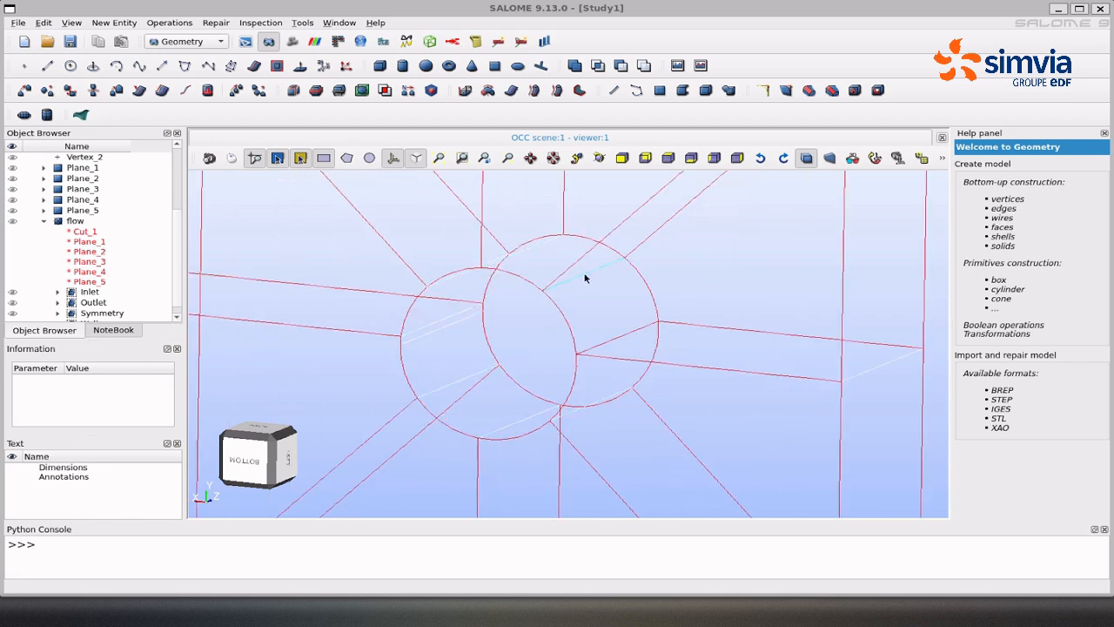
{"action": "scroll", "coordinate": [579, 335], "scroll_direction": "down", "scroll_amount": 5}
{"action": "middle_click_drag", "start_coordinate": [397, 288], "coordinate": [727, 335], "text": "ctrl"}
{"action": "middle_click_drag", "start_coordinate": [418, 304], "coordinate": [726, 346], "text": "ctrl"}
{"action": "middle_click_drag", "start_coordinate": [374, 348], "coordinate": [708, 388], "text": "ctrl"}
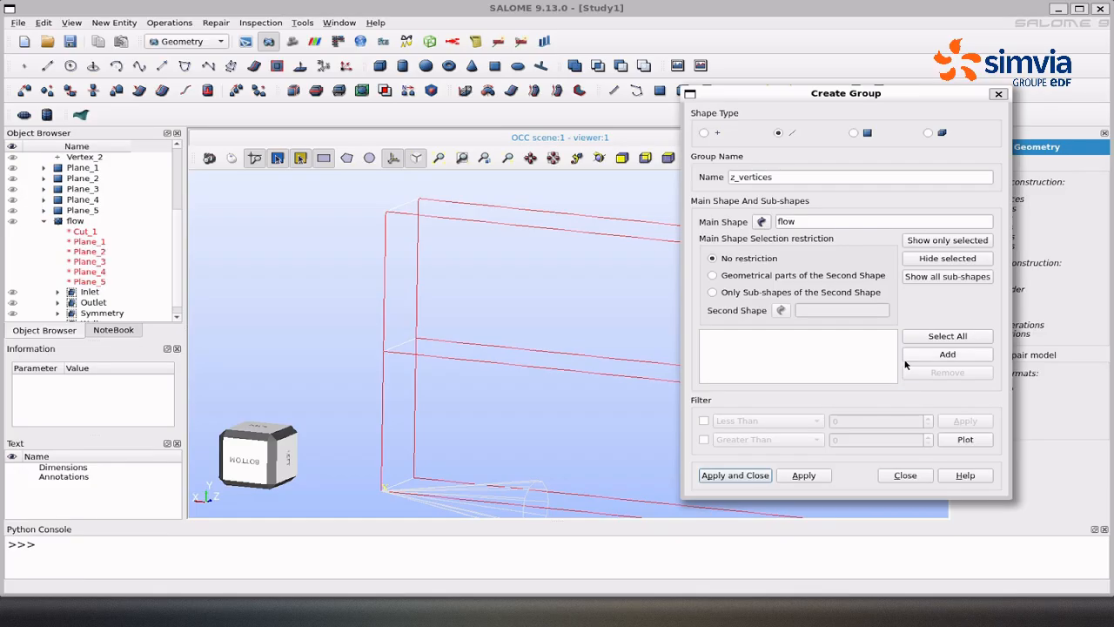
Create an edge group named x_vertices from the six long edges running between the hole block and the channel's far end.
{"action": "double_click", "coordinate": [731, 176]}
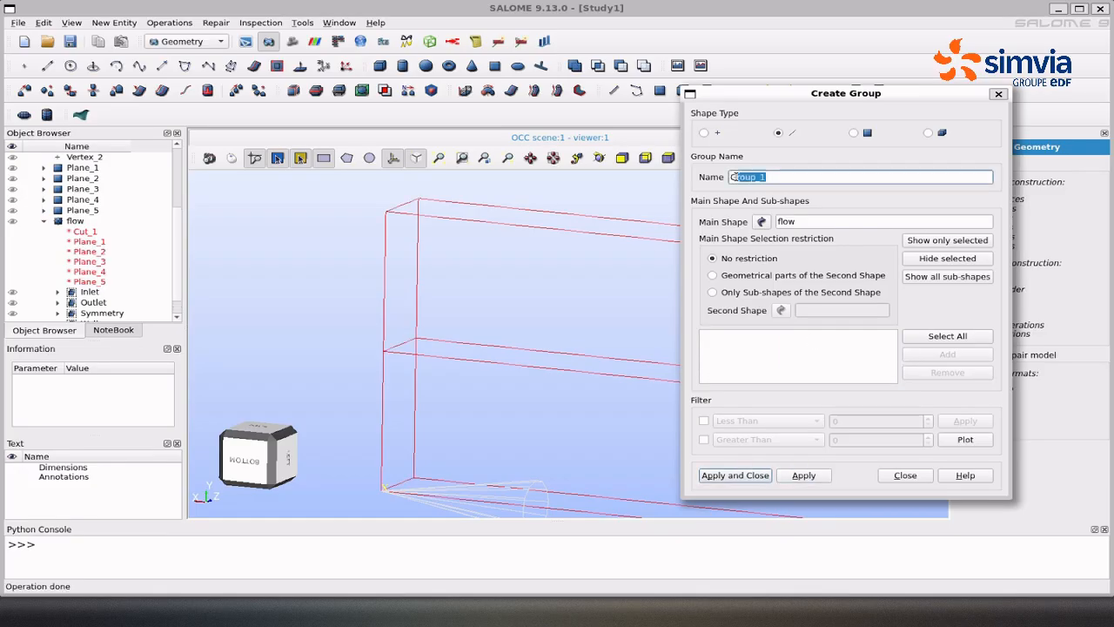
{"action": "type", "text": "x_vertices"}
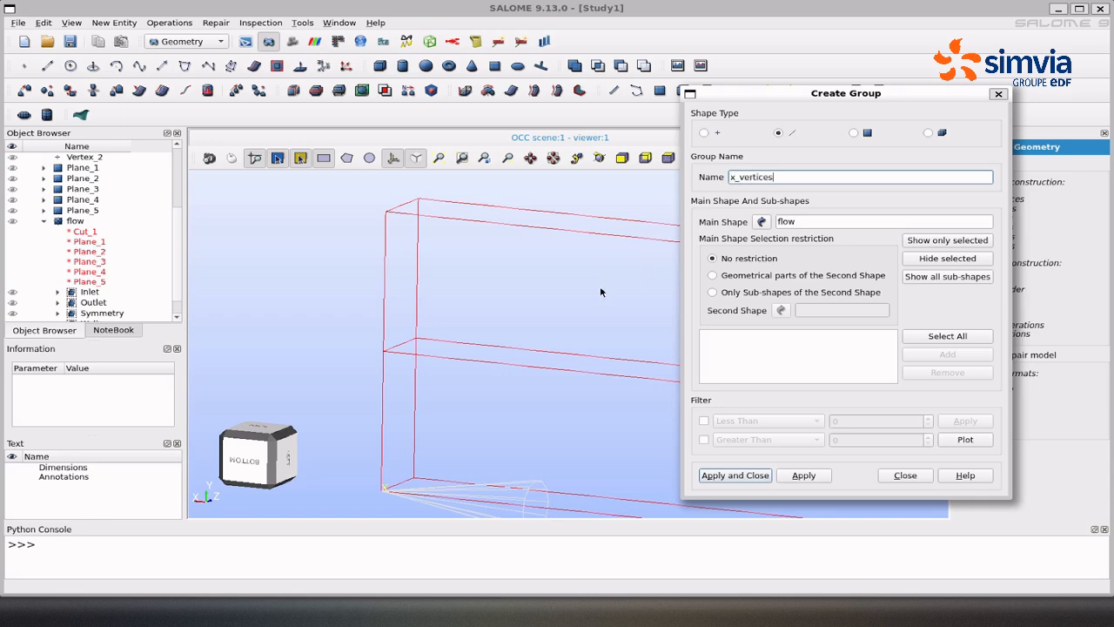
{"action": "left_click", "coordinate": [568, 229]}
{"action": "left_click", "coordinate": [567, 214], "text": "shift"}
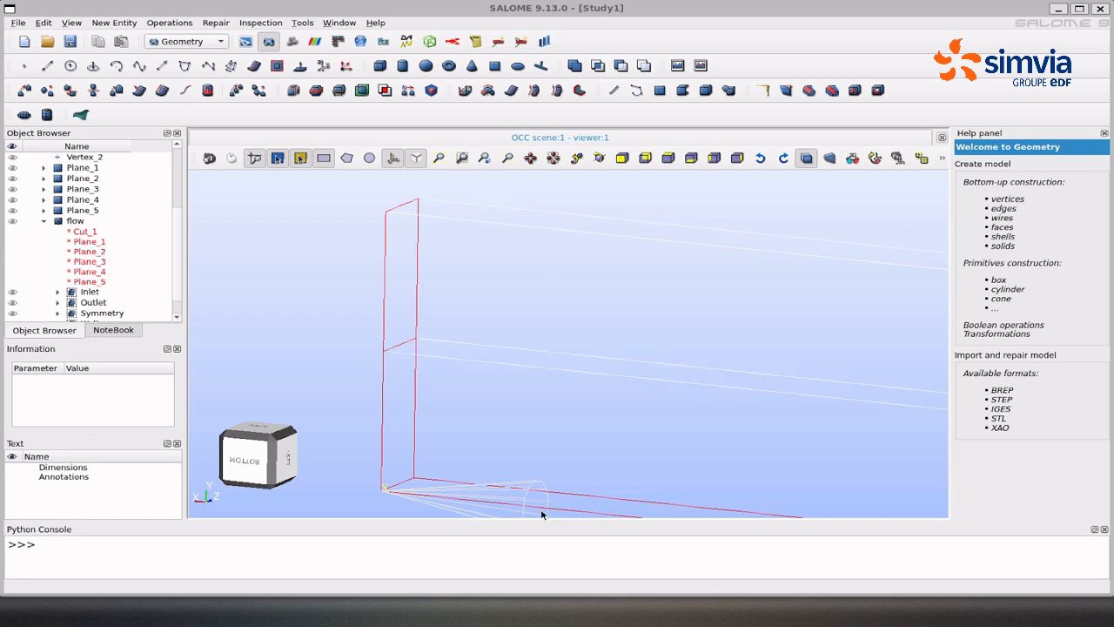
{"action": "left_click", "coordinate": [566, 509], "text": "shift"}
{"action": "left_click", "coordinate": [565, 495], "text": "shift"}
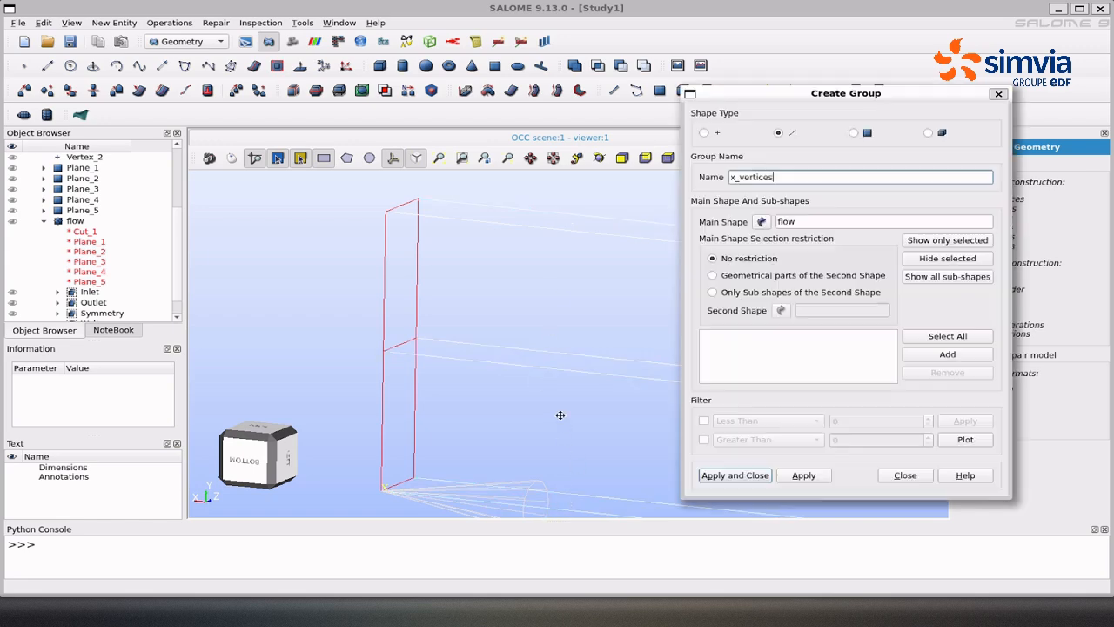
{"action": "middle_click_drag", "start_coordinate": [559, 415], "coordinate": [421, 291], "text": "ctrl"}
{"action": "middle_click_drag", "start_coordinate": [718, 274], "coordinate": [552, 291], "text": "ctrl"}
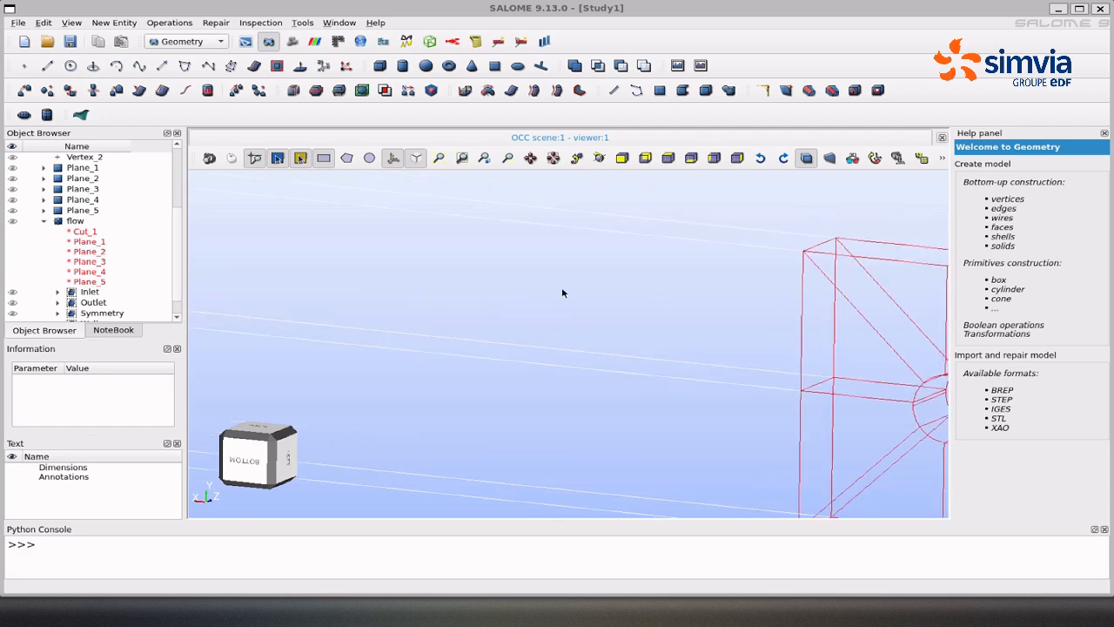
{"action": "middle_click_drag", "start_coordinate": [743, 331], "coordinate": [558, 262], "text": "ctrl"}
{"action": "key", "text": "alt+Tab"}
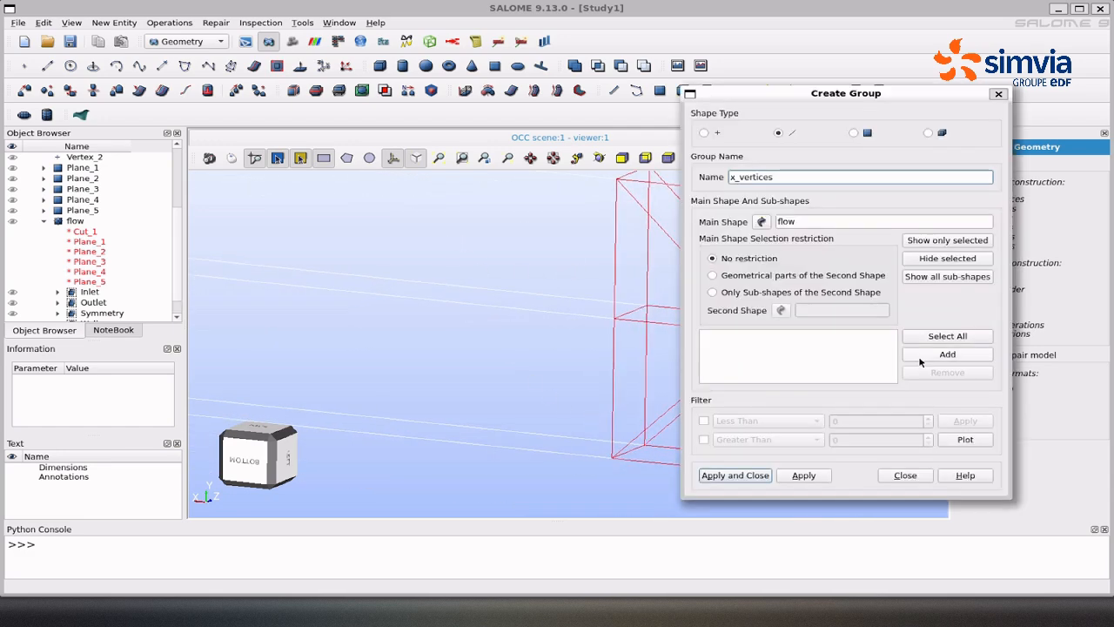
{"action": "left_click", "coordinate": [920, 358]}
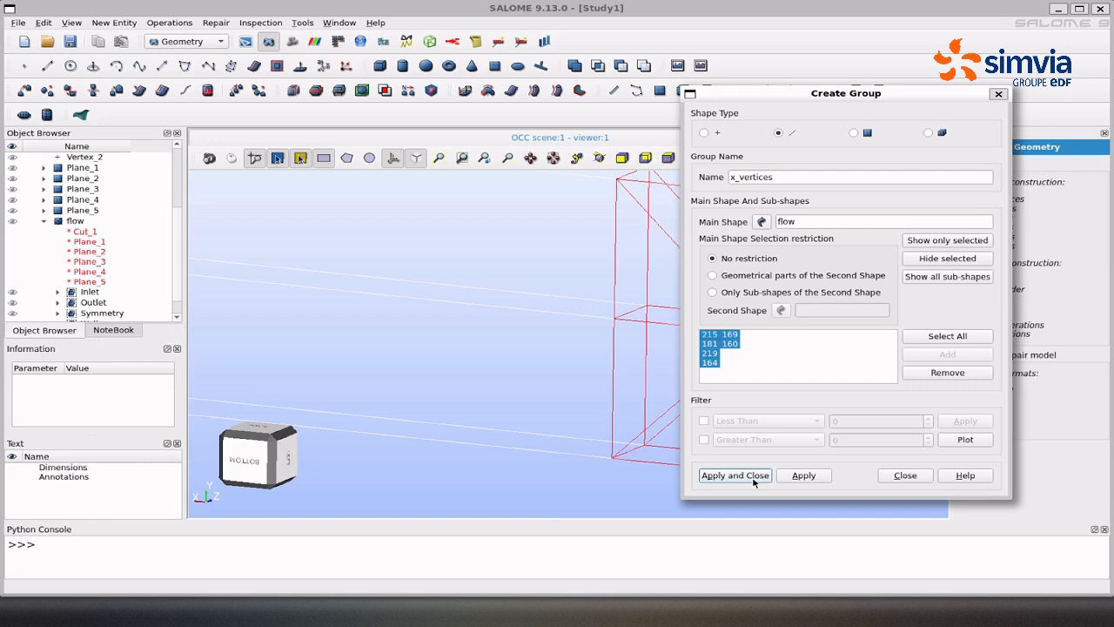
{"action": "left_click", "coordinate": [754, 481]}
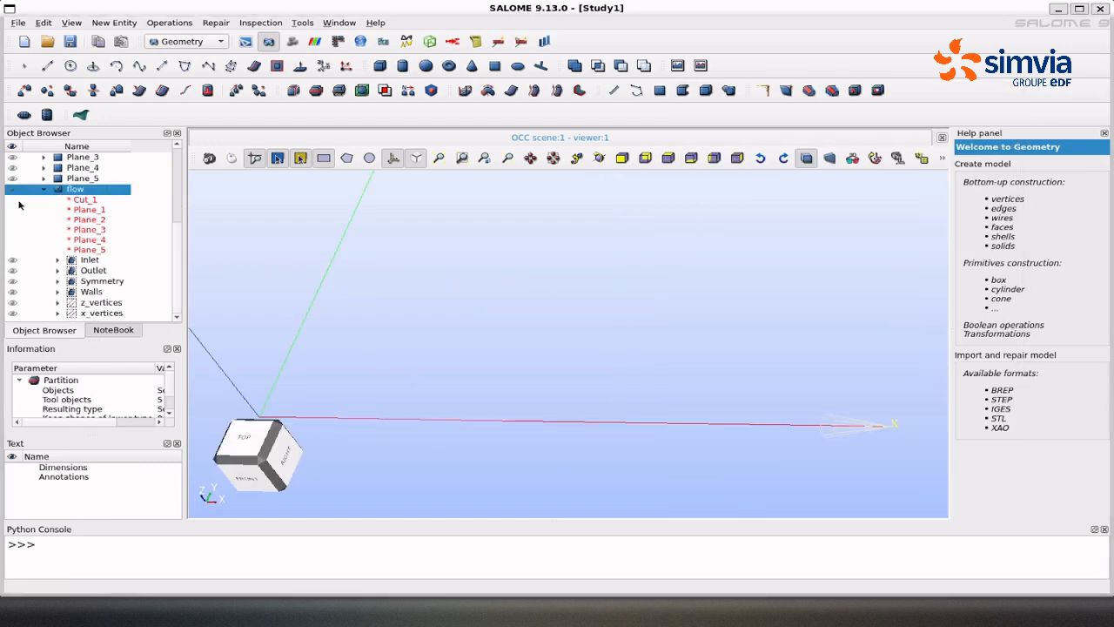
Display the Inlet, Outlet, Symmetry and Walls groups one after another and check which faces each covers.
{"action": "left_click", "coordinate": [12, 261]}
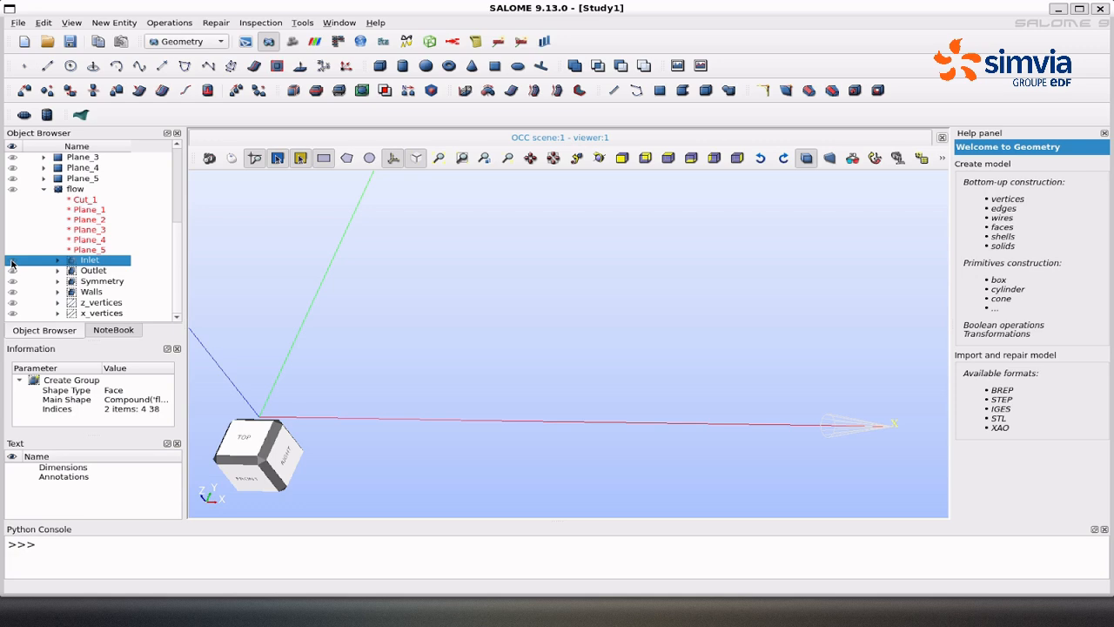
{"action": "left_click", "coordinate": [12, 261]}
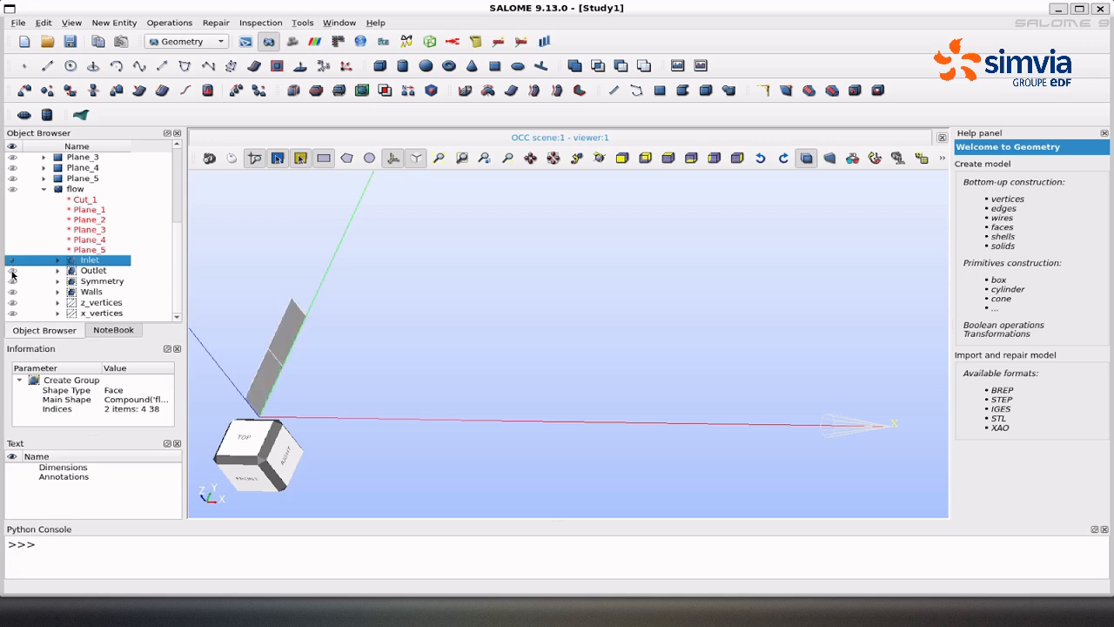
{"action": "left_click", "coordinate": [12, 270]}
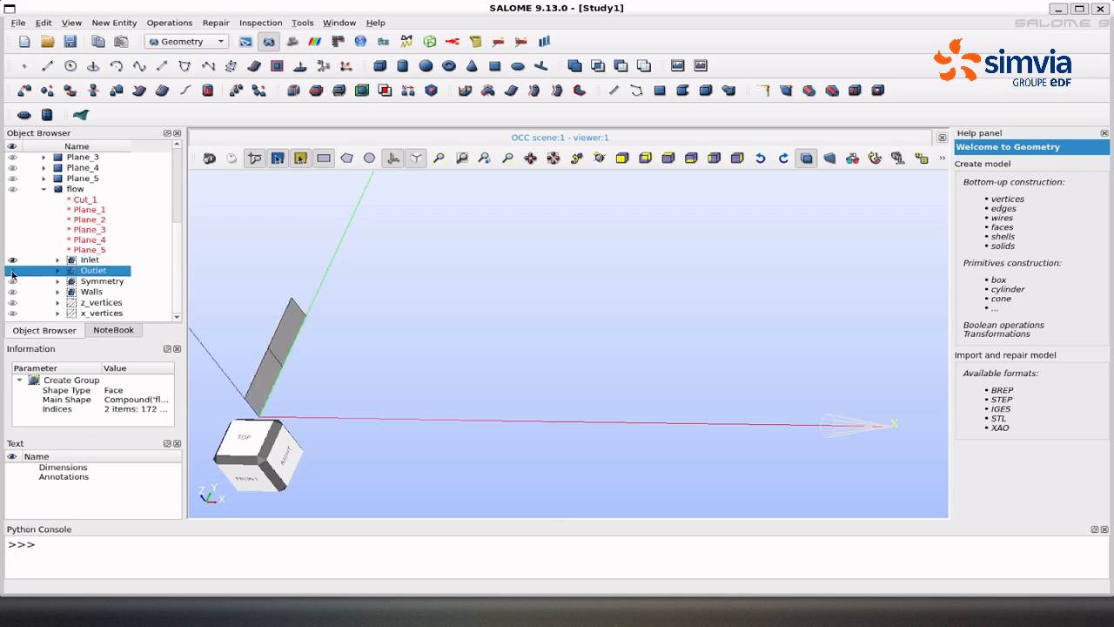
{"action": "left_click", "coordinate": [12, 271]}
{"action": "left_click", "coordinate": [13, 282]}
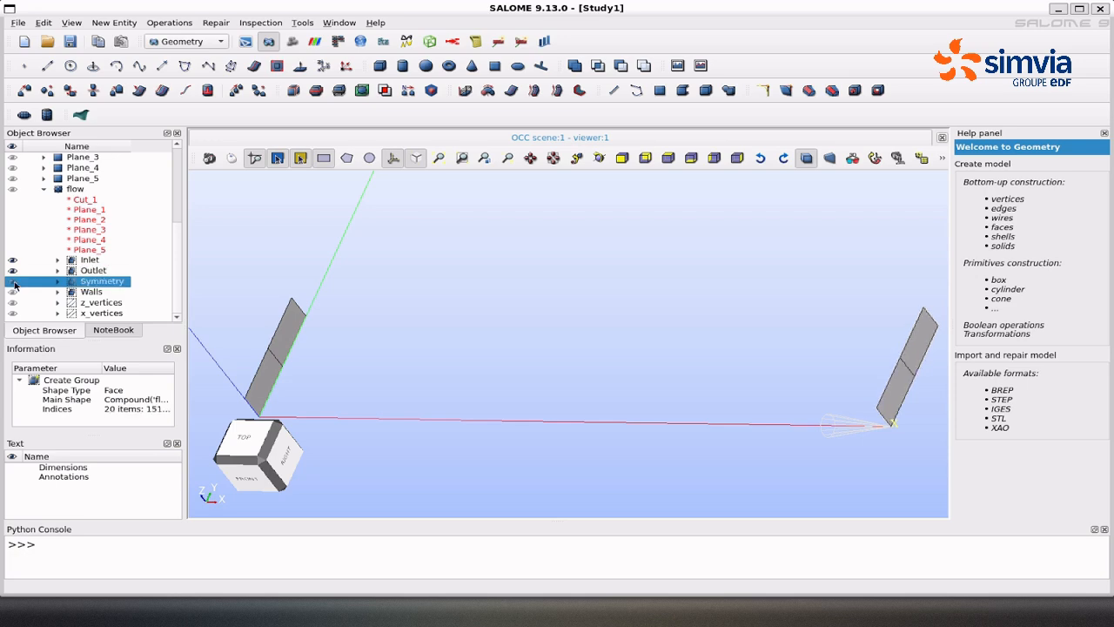
{"action": "left_click", "coordinate": [13, 282]}
{"action": "right_click_drag", "start_coordinate": [413, 391], "coordinate": [423, 313], "text": "ctrl"}
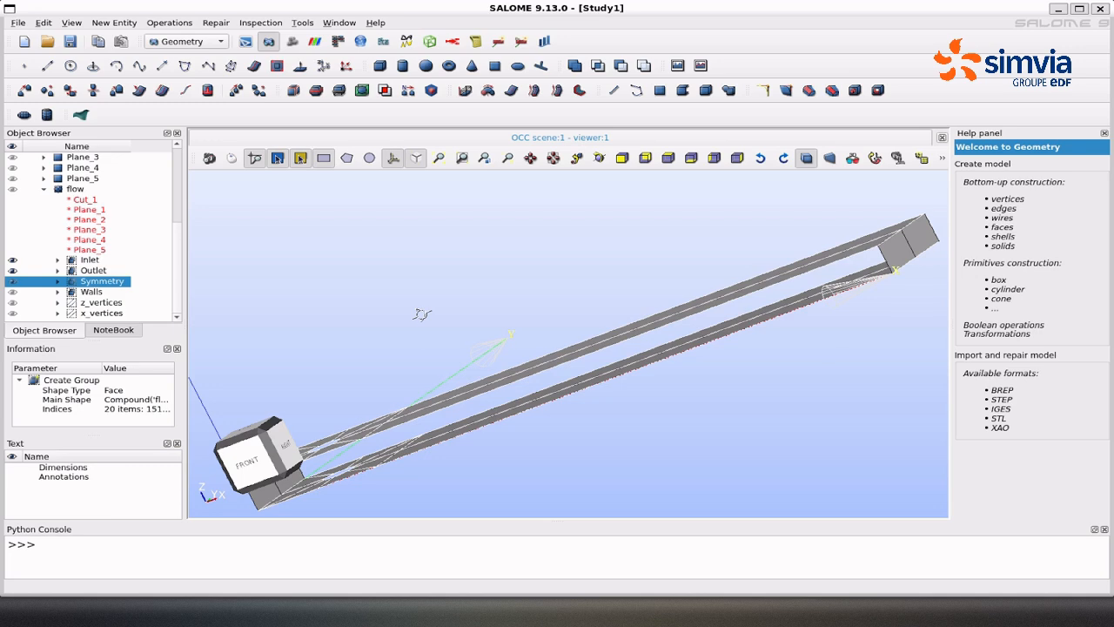
{"action": "left_click", "coordinate": [11, 293]}
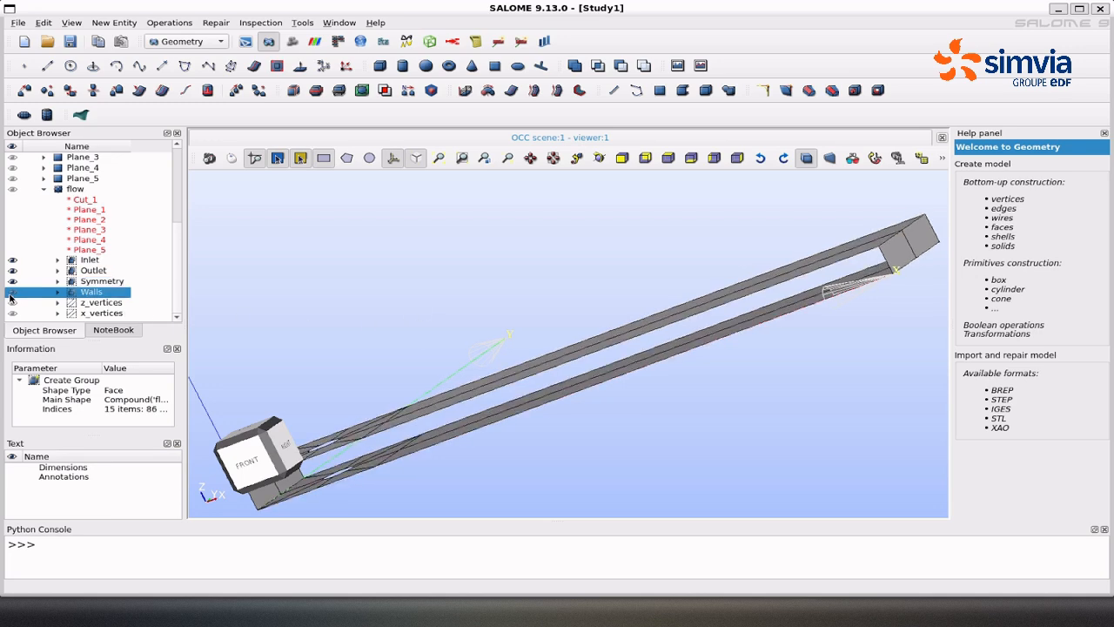
{"action": "left_click", "coordinate": [11, 294]}
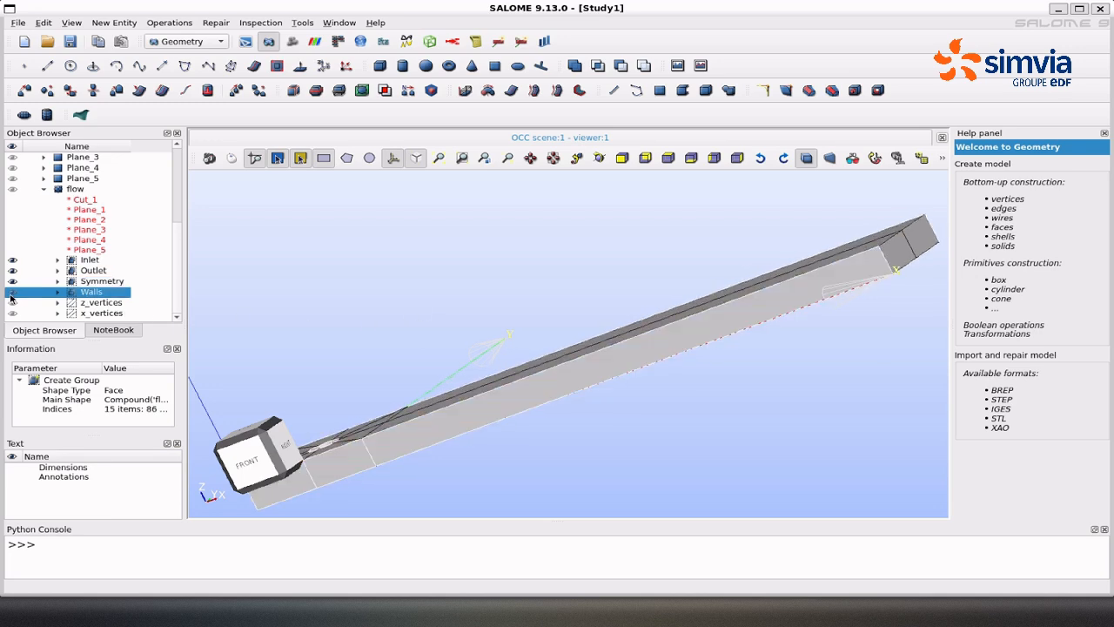
{"action": "right_click_drag", "start_coordinate": [517, 427], "coordinate": [537, 436], "text": "ctrl"}
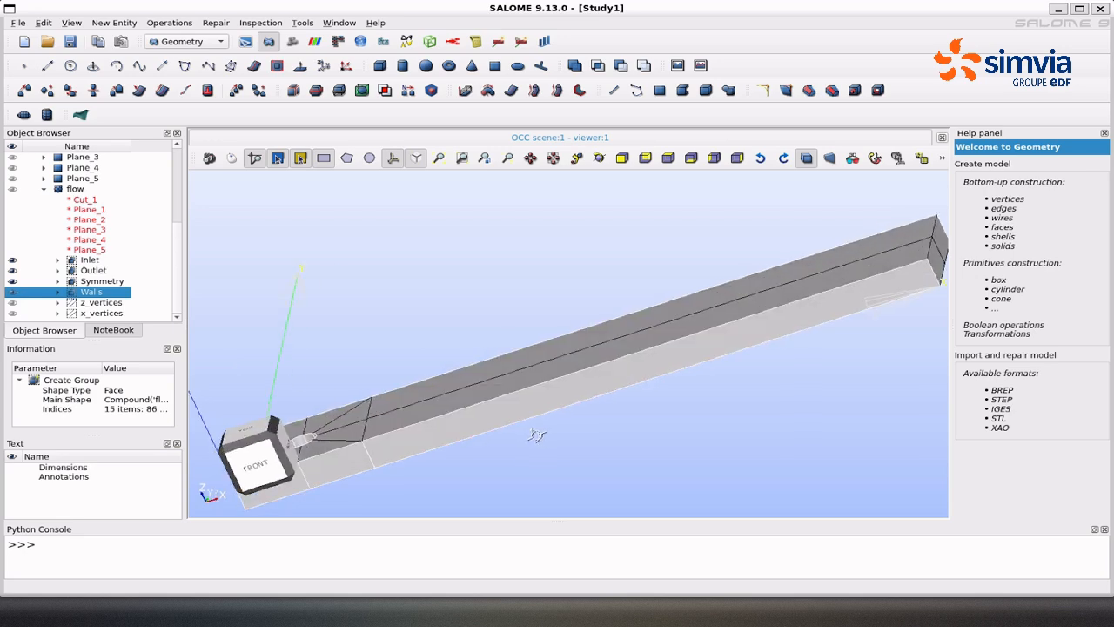
{"action": "middle_click_drag", "start_coordinate": [495, 417], "coordinate": [590, 406], "text": "ctrl"}
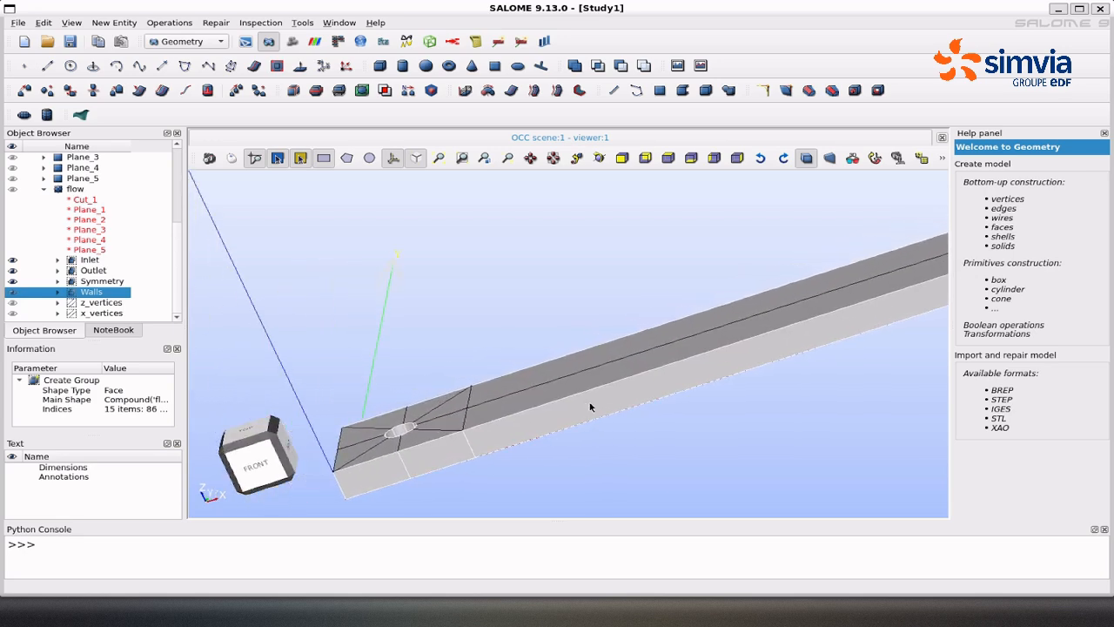
Switch to the Mesh module and start a mesh on flow with Hexahedron (i,j,k) as the 3D algorithm.
{"action": "left_click", "coordinate": [292, 43]}
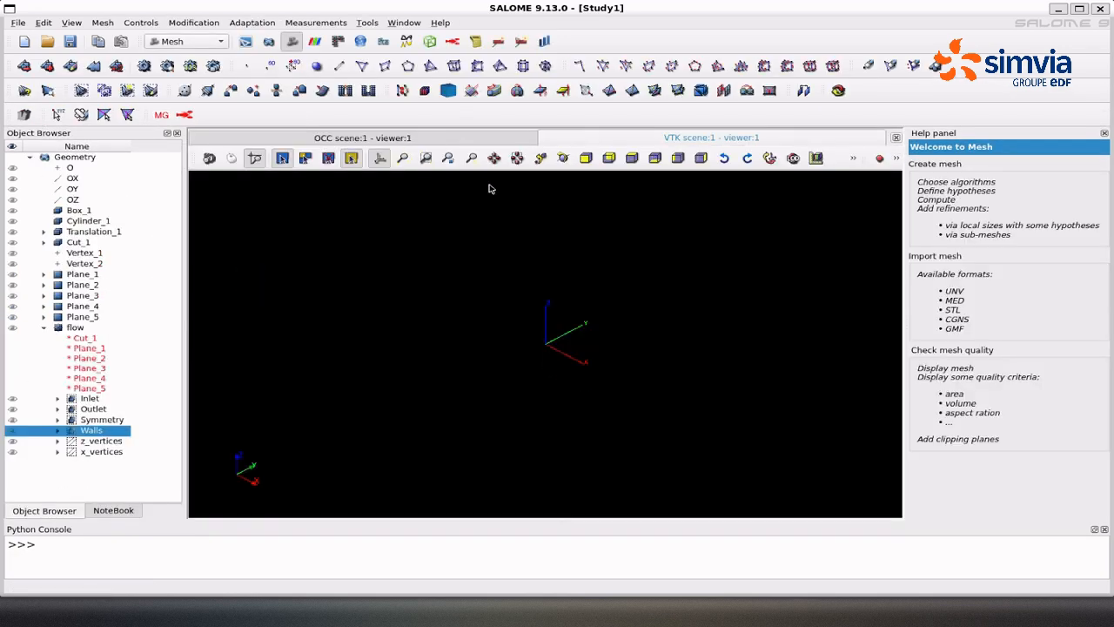
{"action": "left_click", "coordinate": [87, 329]}
{"action": "left_click", "coordinate": [90, 330]}
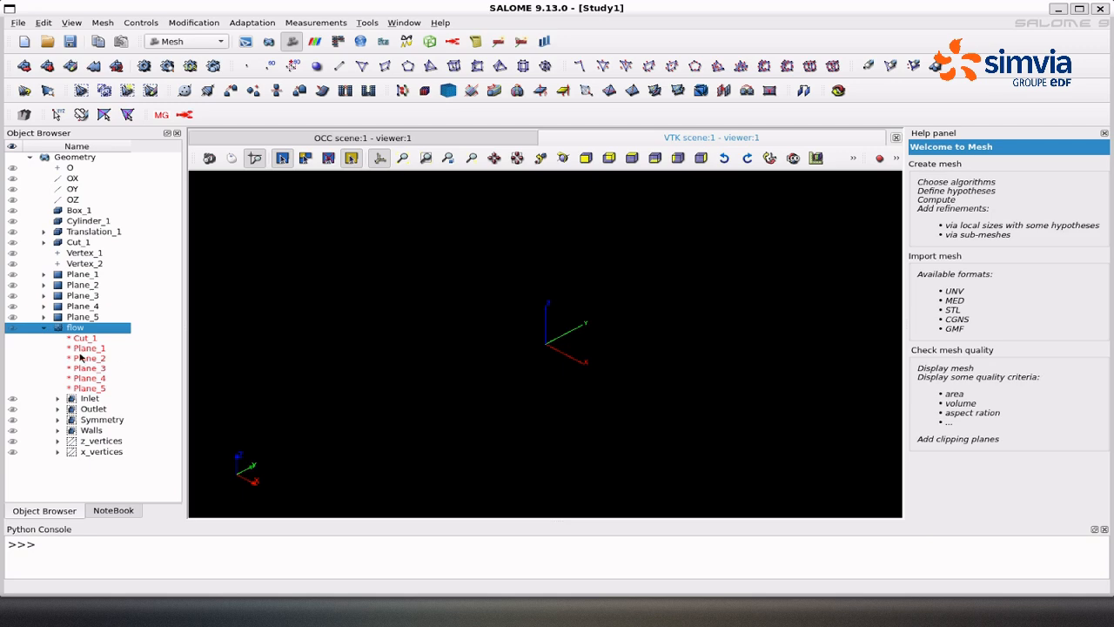
{"action": "left_click", "coordinate": [24, 65]}
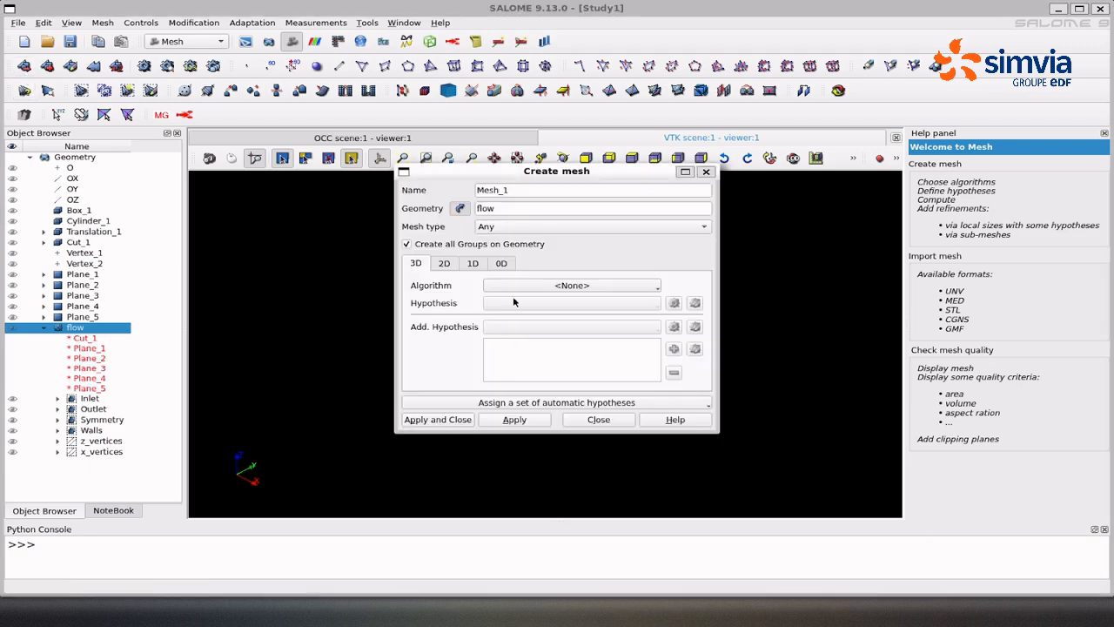
{"action": "left_click", "coordinate": [525, 287]}
{"action": "left_click", "coordinate": [573, 335]}
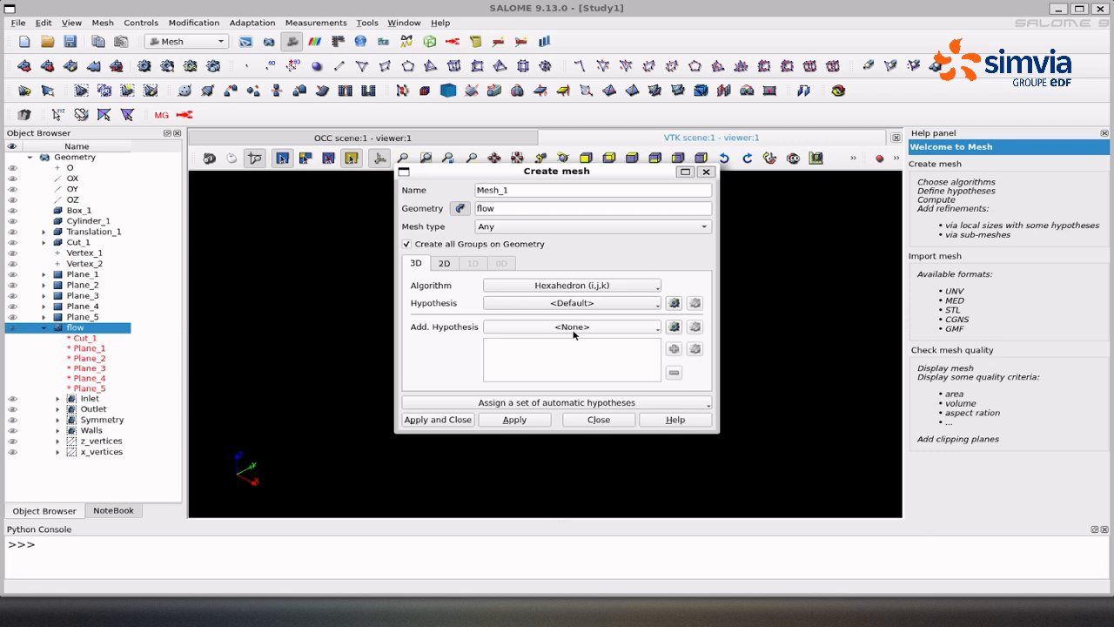
Set the 2D algorithm to Quadrangle: Mapping with a quadrangle parameters hypothesis using the Quadrangle preference transition.
{"action": "left_click", "coordinate": [444, 264]}
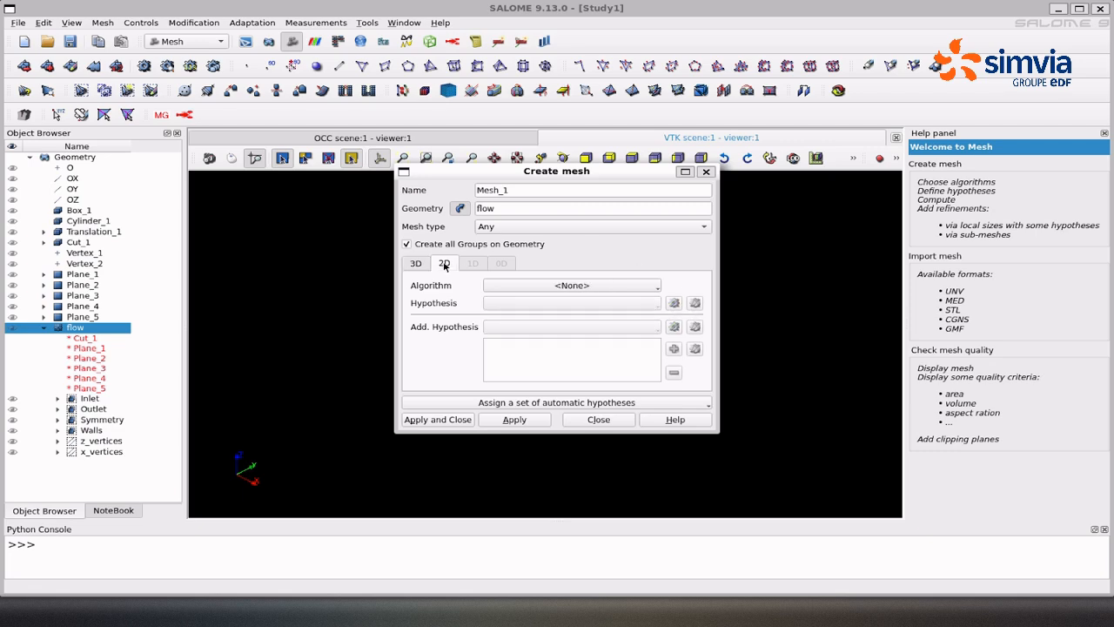
{"action": "left_click", "coordinate": [528, 287]}
{"action": "left_click", "coordinate": [637, 335]}
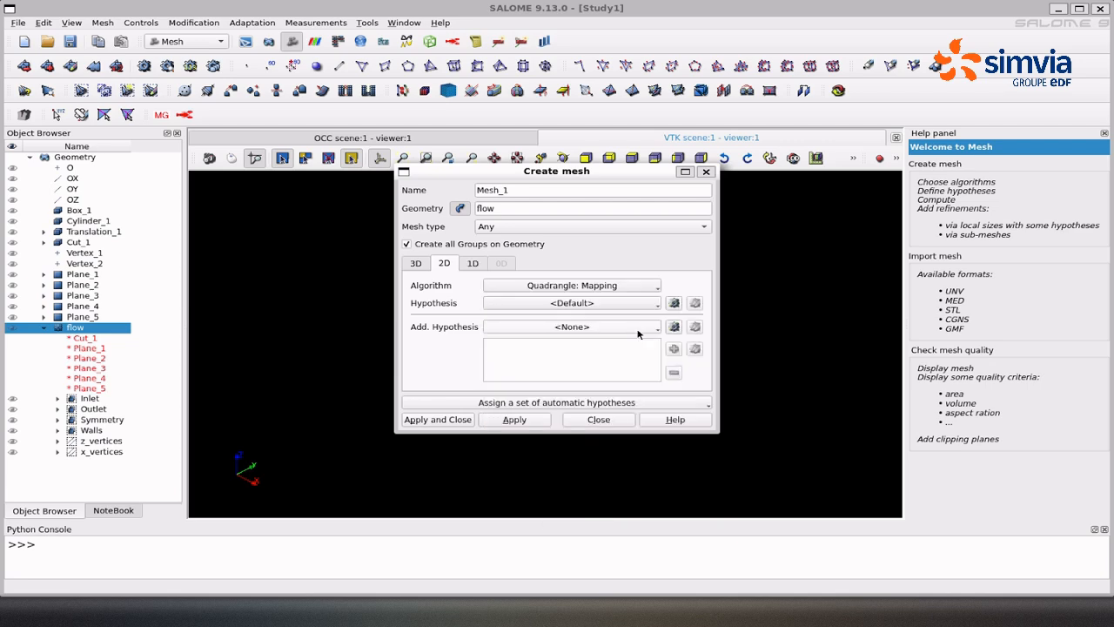
{"action": "left_click", "coordinate": [675, 305]}
{"action": "left_click", "coordinate": [679, 309]}
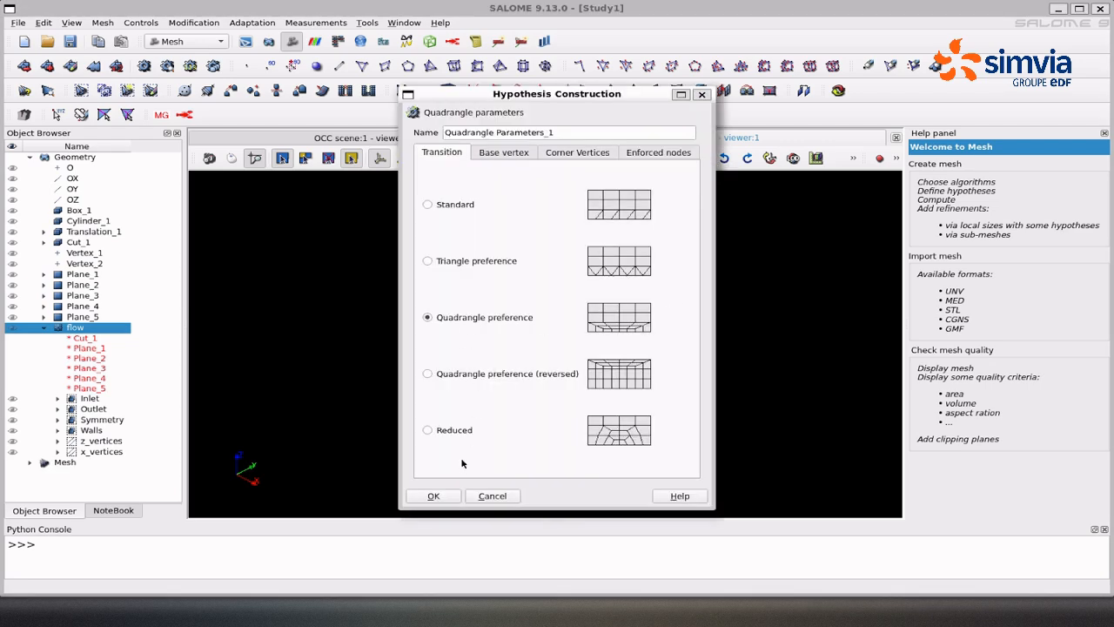
{"action": "left_click", "coordinate": [432, 496]}
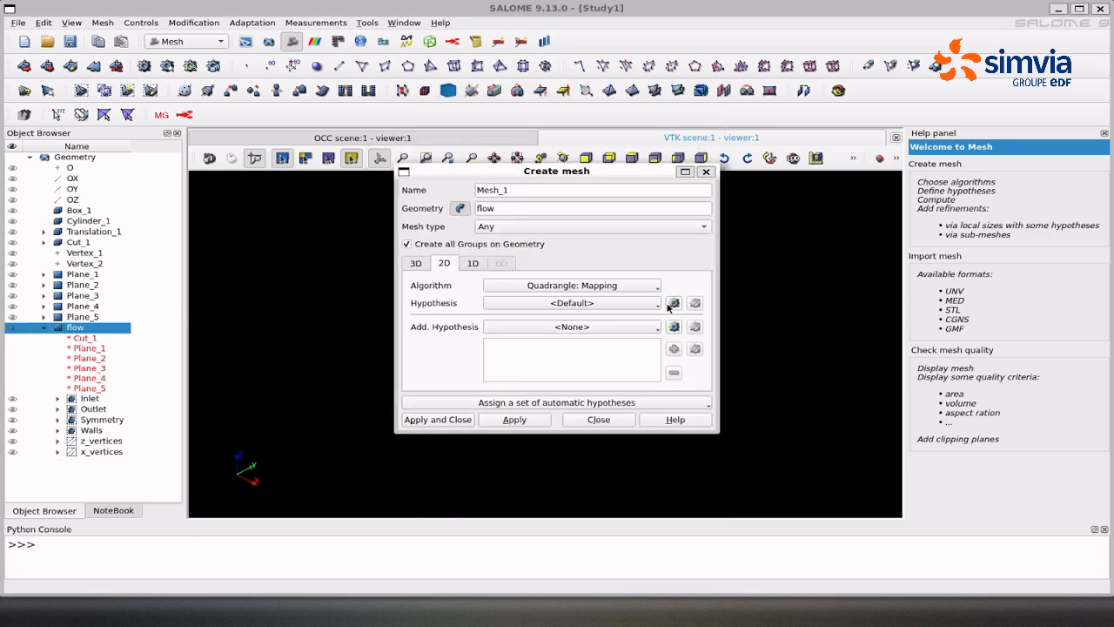
{"action": "left_click", "coordinate": [673, 303]}
{"action": "left_click", "coordinate": [677, 308]}
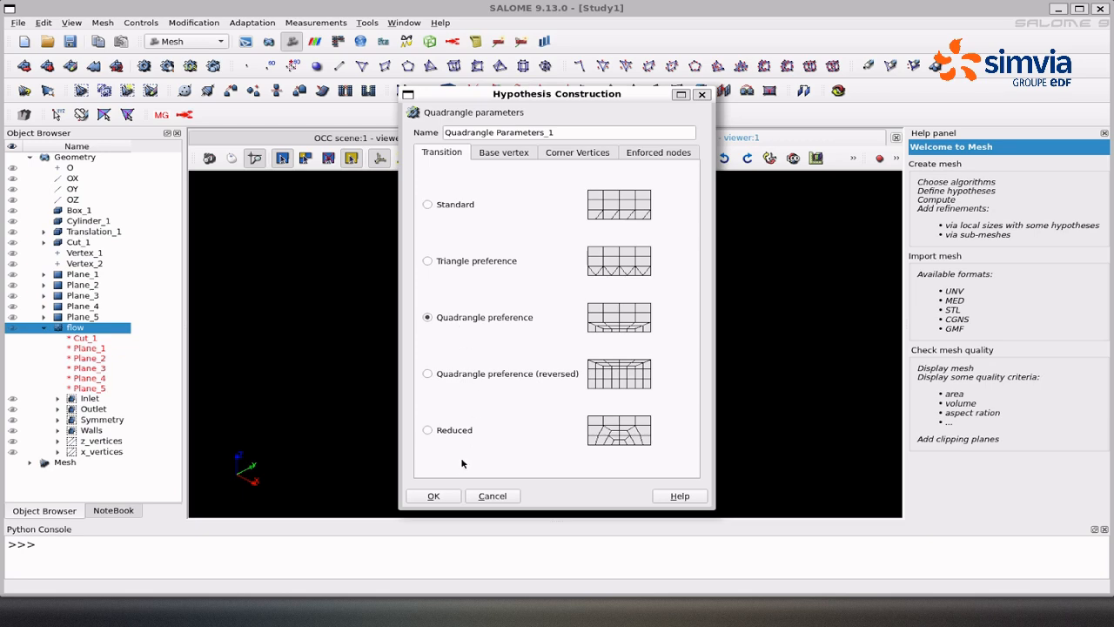
{"action": "left_click", "coordinate": [432, 495]}
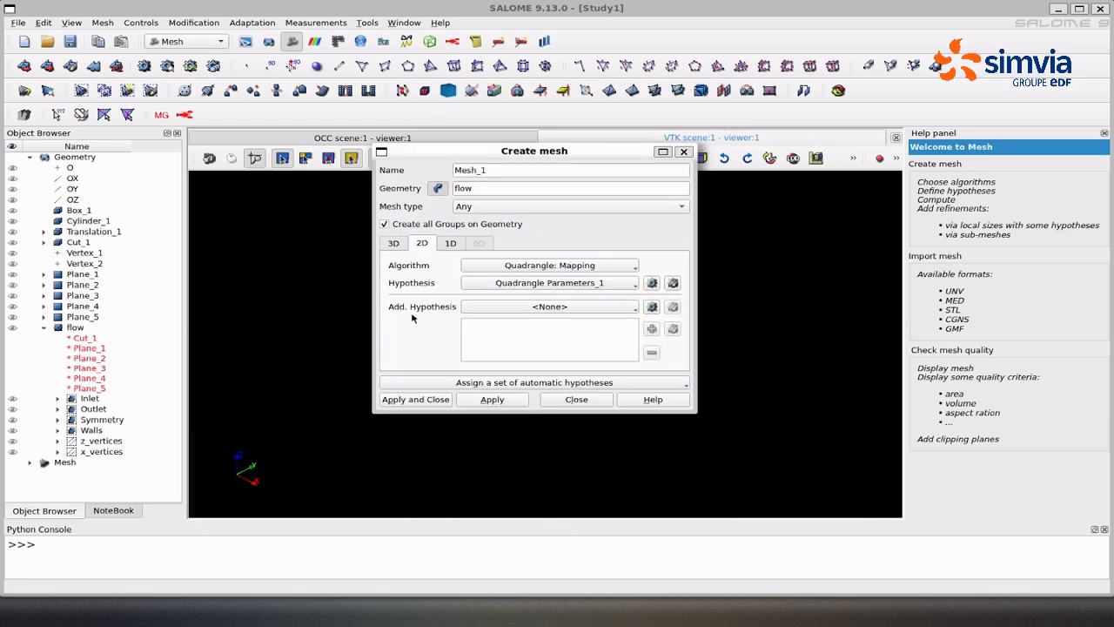
Set the 1D algorithm to Wire Discretisation with a Number of Segments hypothesis of 30 and create the mesh on flow.
{"action": "left_click", "coordinate": [450, 243]}
{"action": "left_click", "coordinate": [490, 263]}
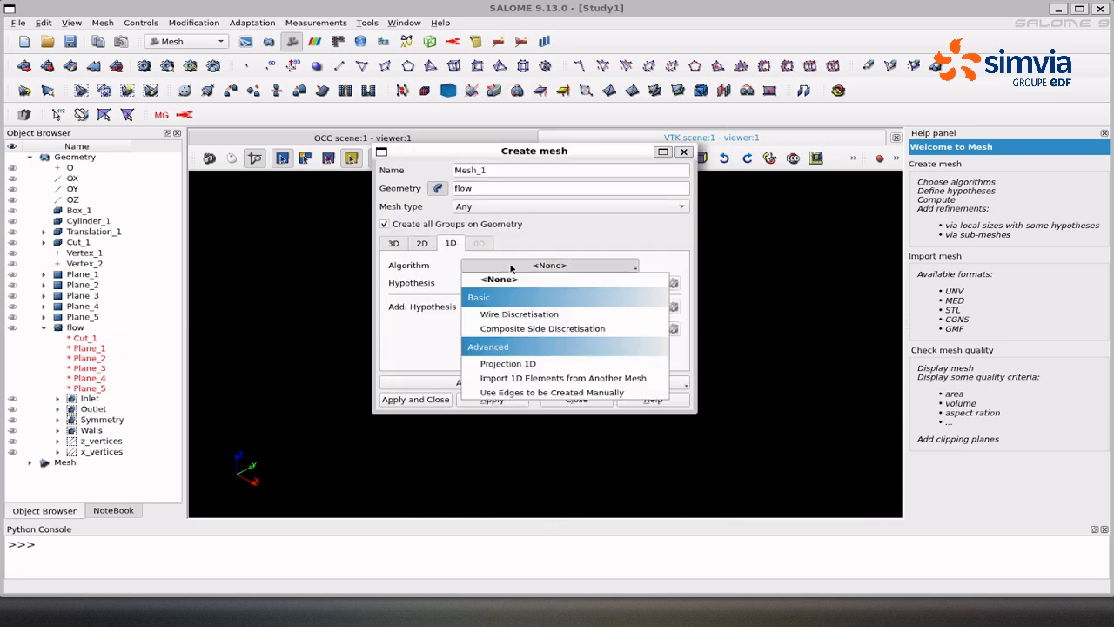
{"action": "left_click", "coordinate": [536, 314]}
{"action": "left_click", "coordinate": [651, 284]}
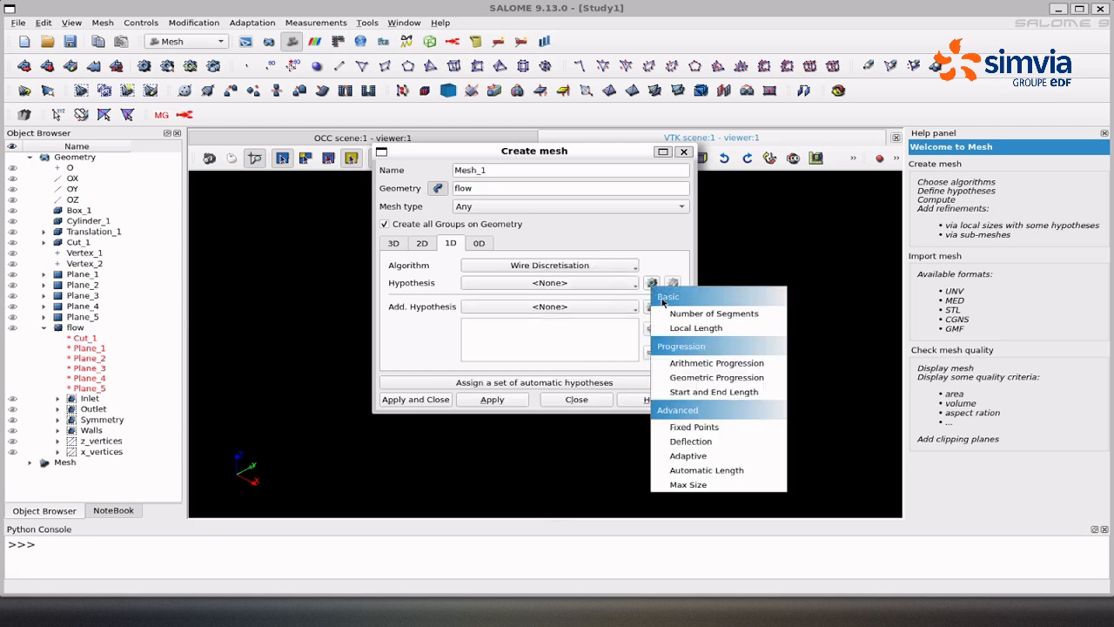
{"action": "left_click", "coordinate": [678, 311]}
{"action": "double_click", "coordinate": [549, 304]}
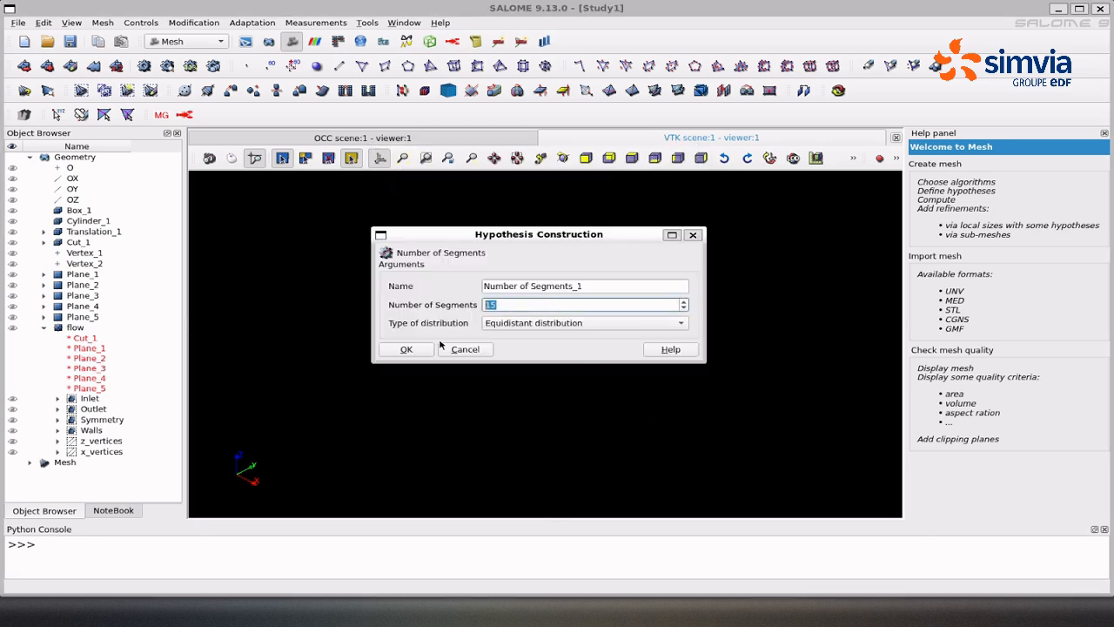
{"action": "type", "text": "30"}
{"action": "left_click", "coordinate": [422, 348]}
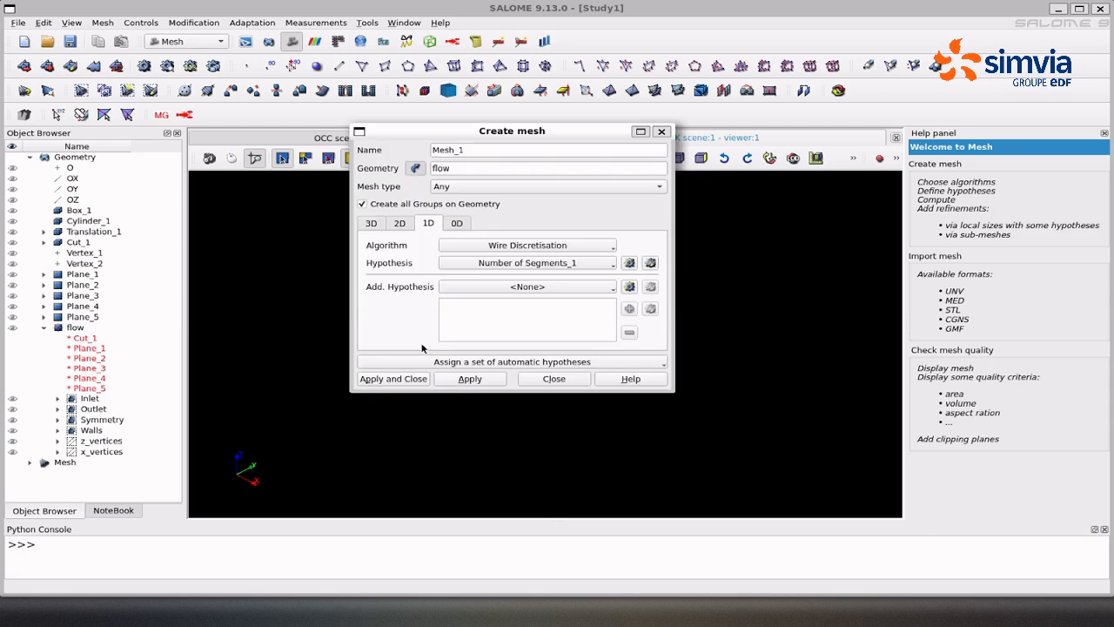
{"action": "left_click", "coordinate": [393, 378]}
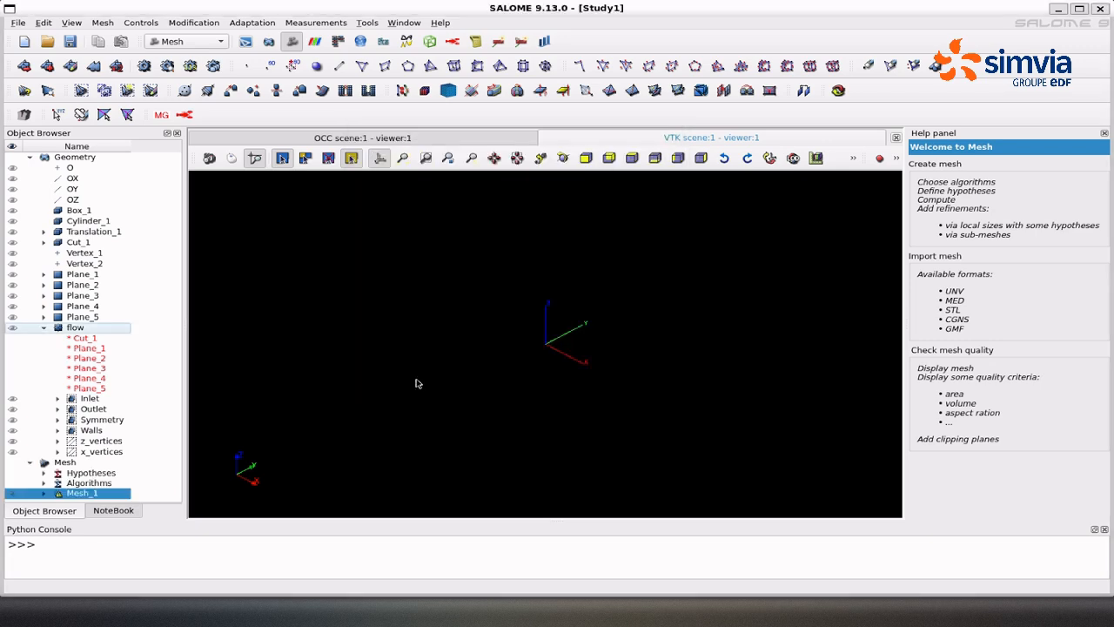
Compute Mesh_1 and inspect the resulting mesh from above and at an angle.
{"action": "right_click", "coordinate": [77, 494]}
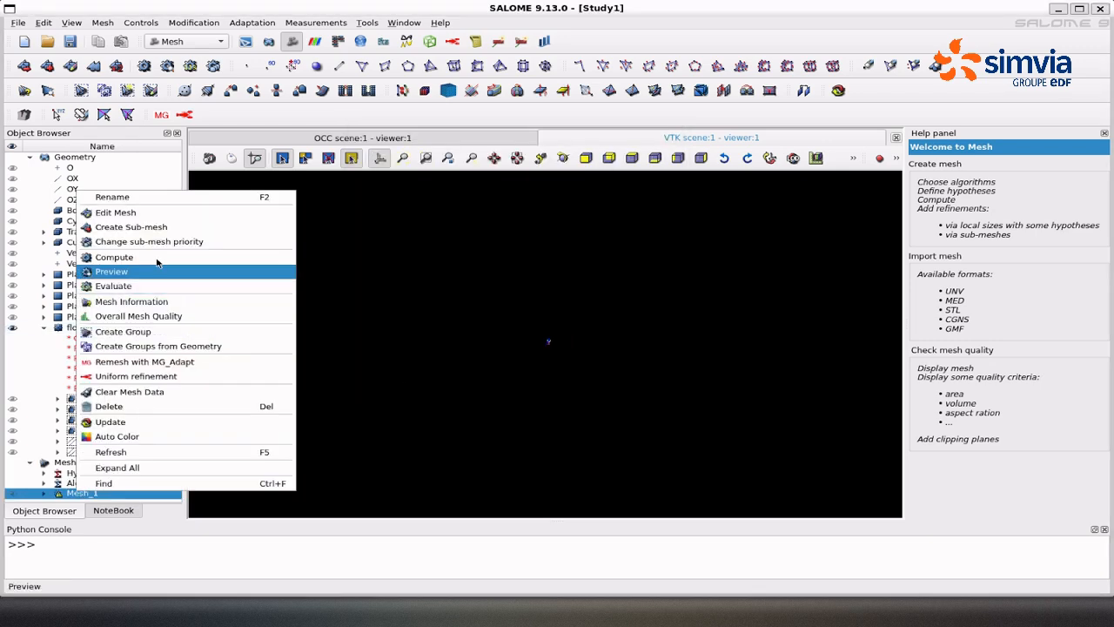
{"action": "left_click", "coordinate": [114, 257]}
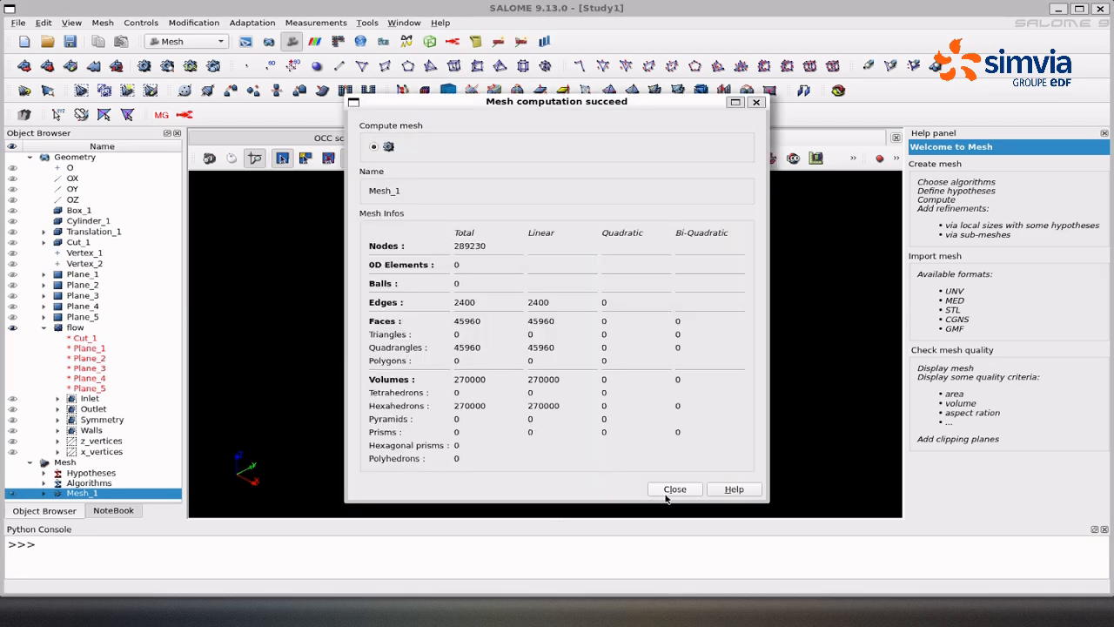
{"action": "left_click", "coordinate": [670, 489]}
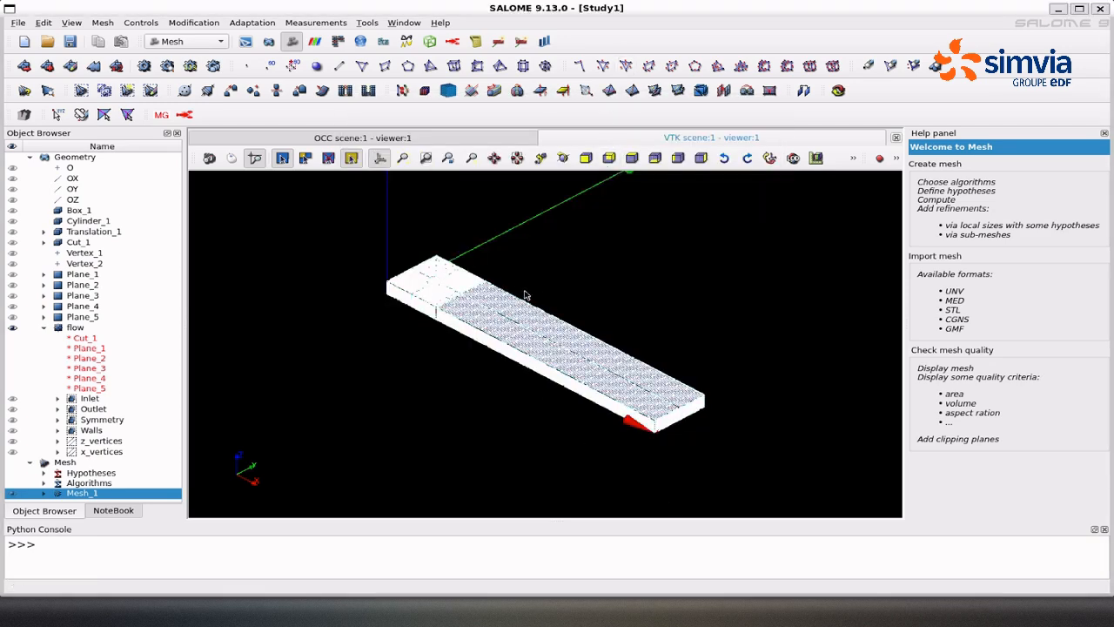
{"action": "left_click", "coordinate": [632, 159]}
{"action": "scroll", "coordinate": [429, 369], "scroll_direction": "up", "scroll_amount": 2}
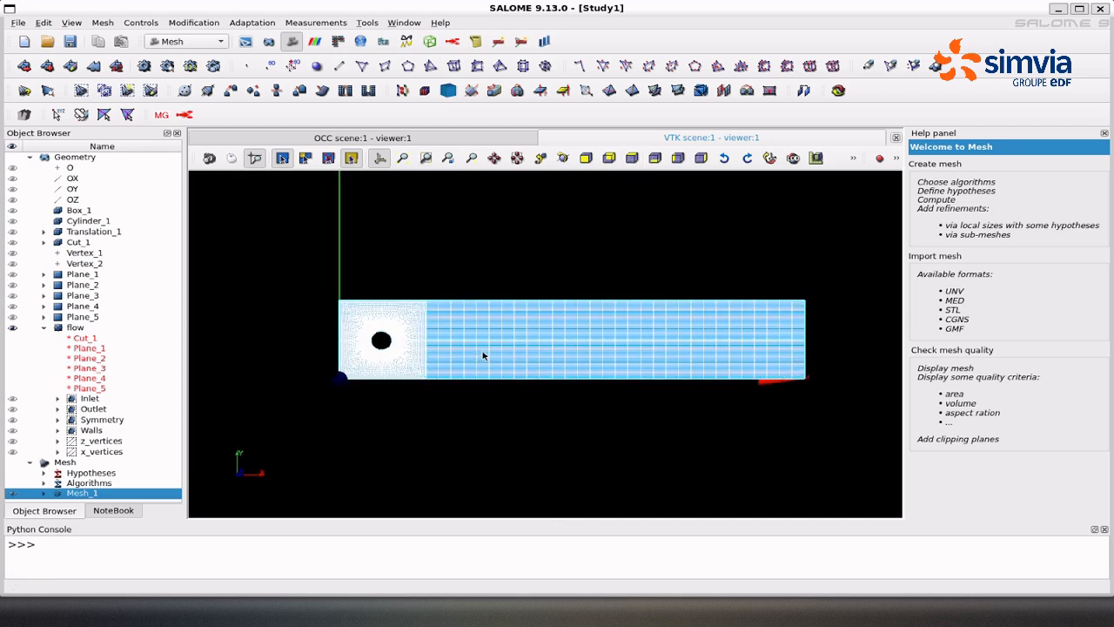
{"action": "scroll", "coordinate": [533, 365], "scroll_direction": "up", "scroll_amount": 3}
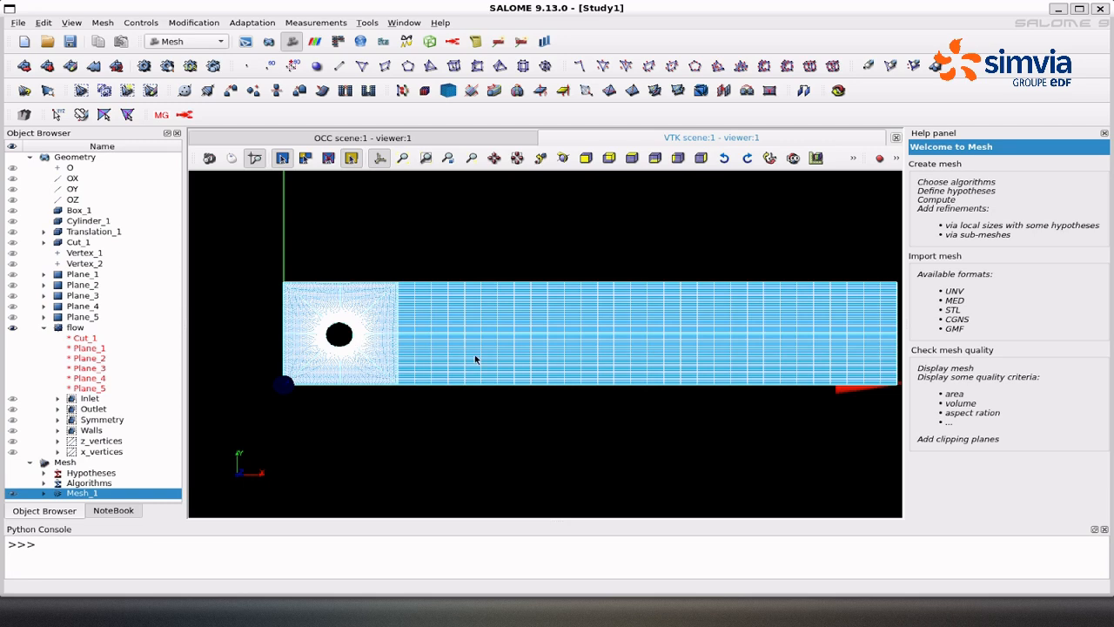
{"action": "left_click_drag", "start_coordinate": [478, 338], "coordinate": [454, 376]}
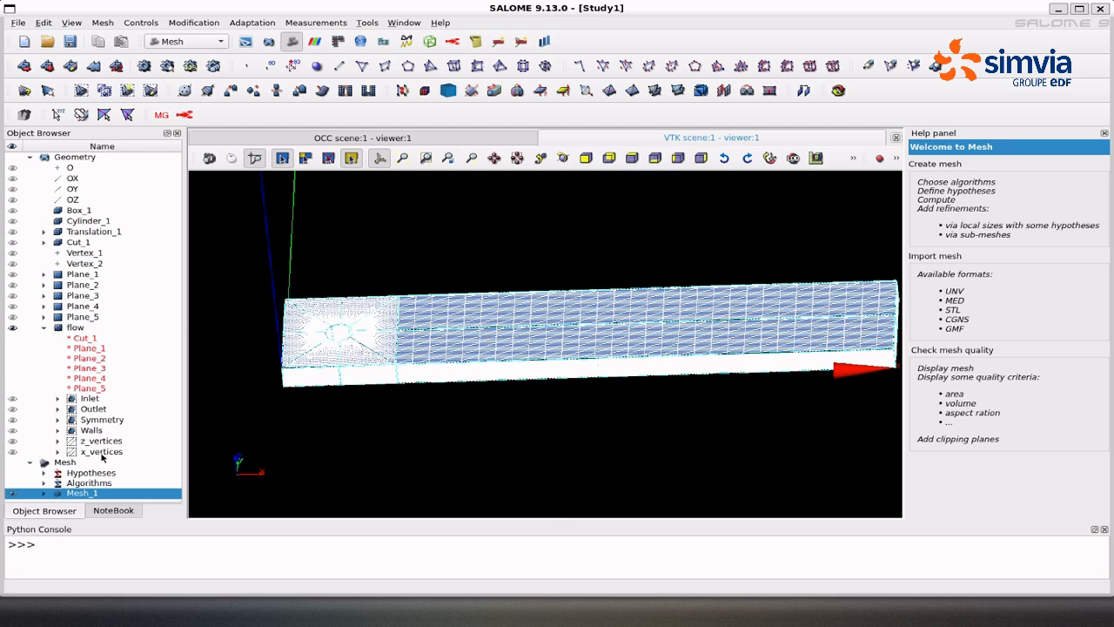
Create a sub-mesh of Mesh_1 on z_vertices using Wire Discretisation with a Number of Segments hypothesis of 1.
{"action": "right_click", "coordinate": [87, 495]}
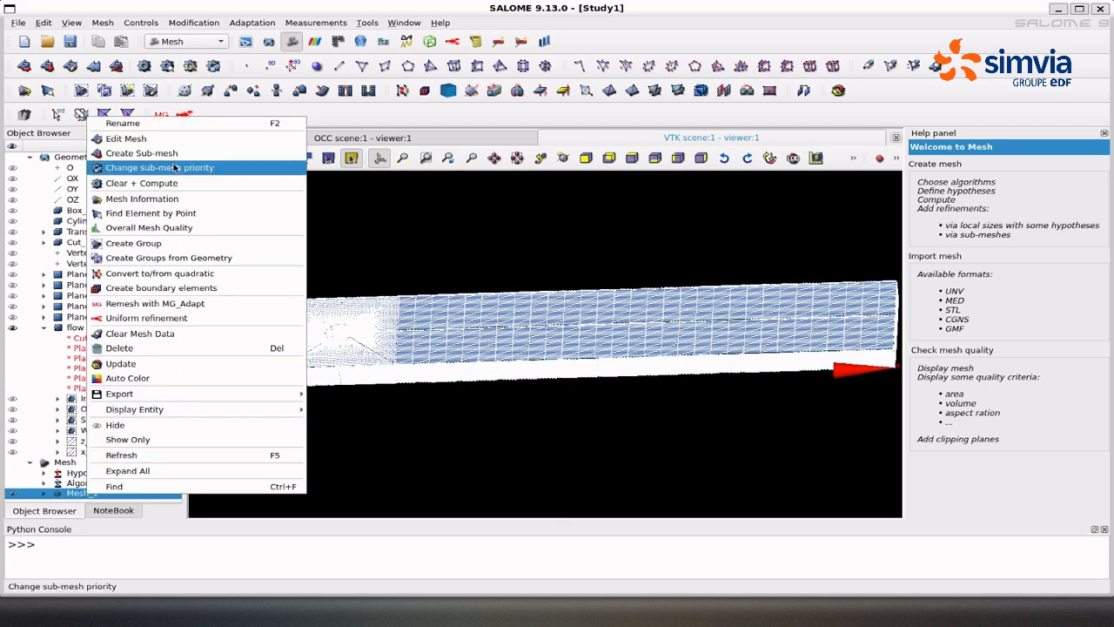
{"action": "left_click", "coordinate": [172, 154]}
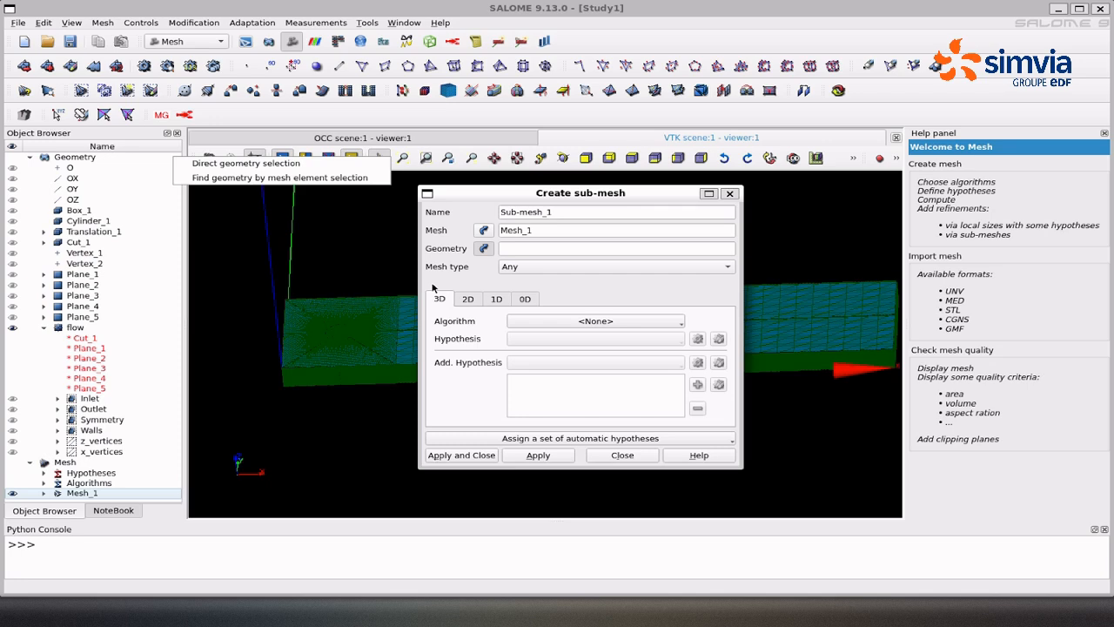
{"action": "left_click", "coordinate": [486, 253]}
{"action": "left_click", "coordinate": [101, 441]}
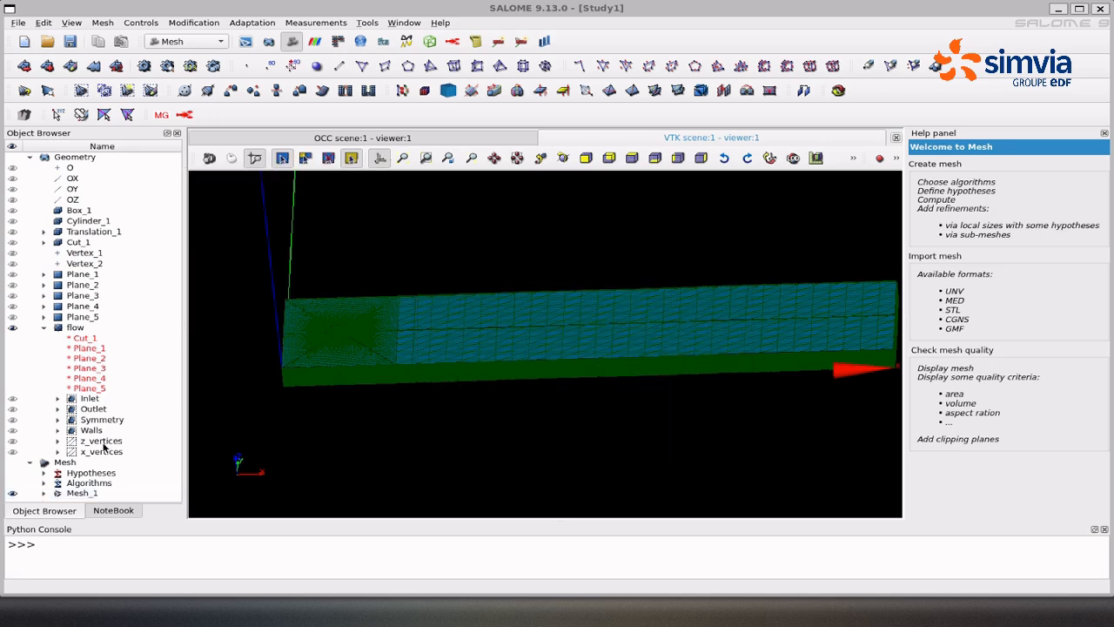
{"action": "left_click", "coordinate": [596, 321]}
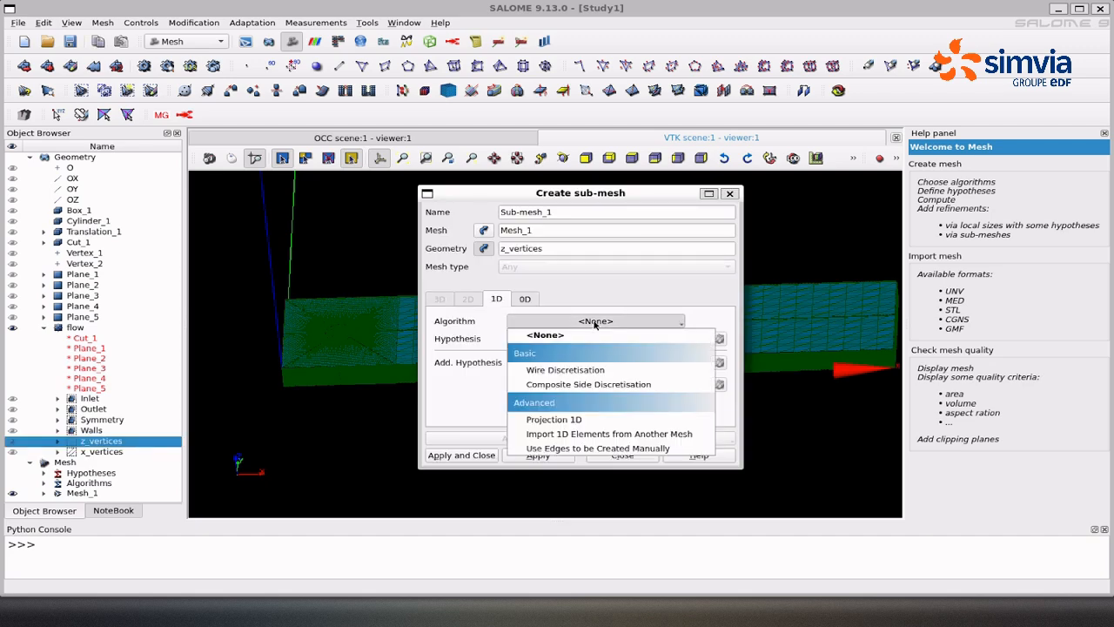
{"action": "left_click", "coordinate": [591, 372]}
{"action": "left_click", "coordinate": [698, 339]}
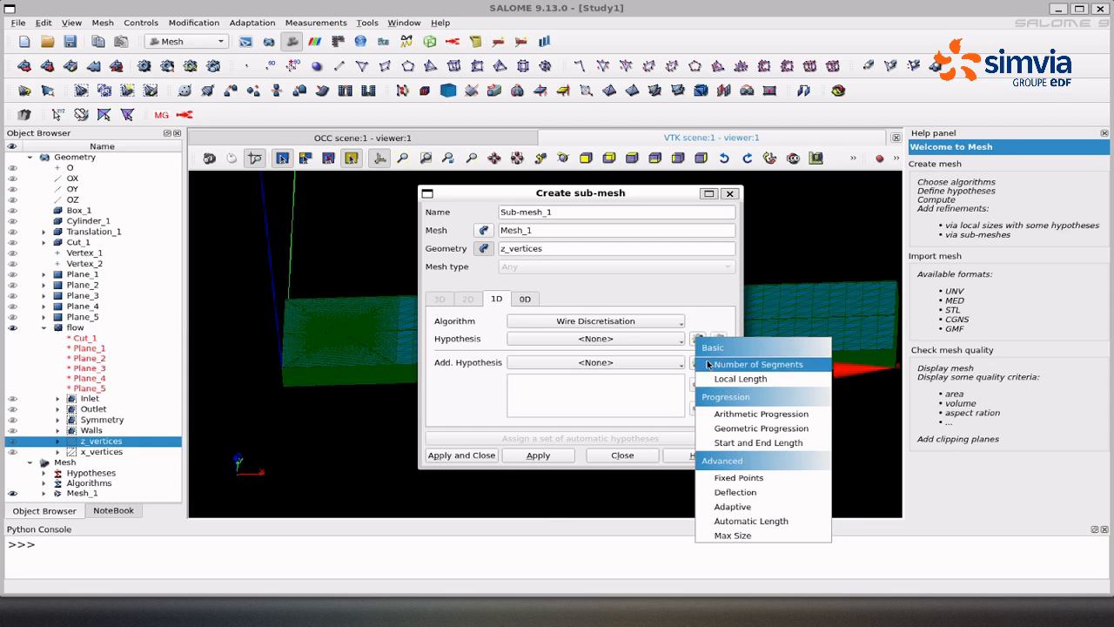
{"action": "left_click", "coordinate": [708, 364]}
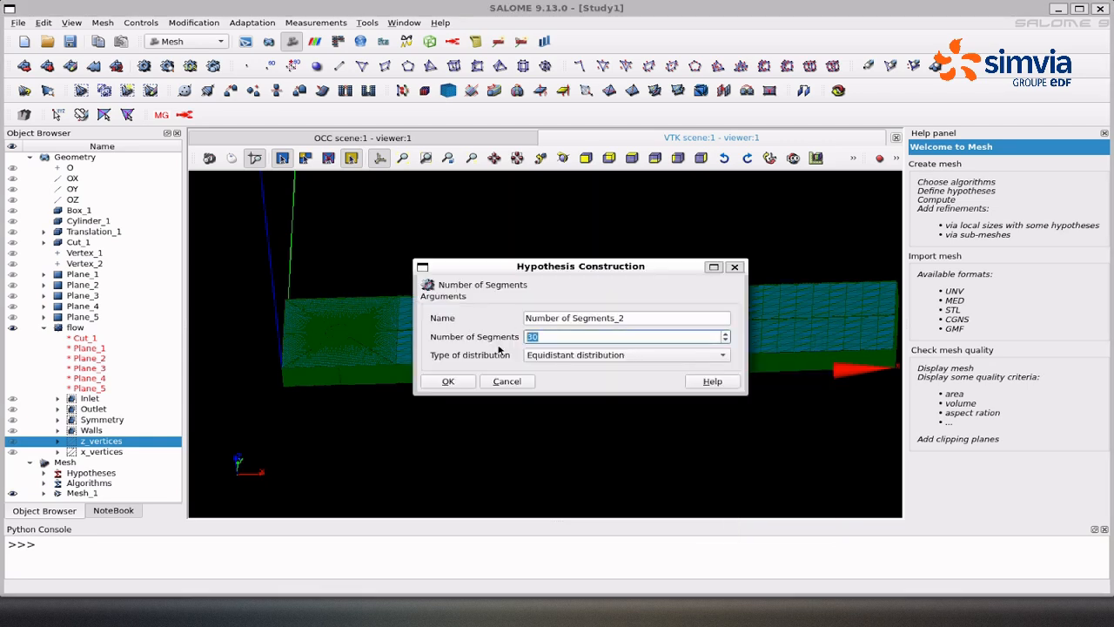
{"action": "type", "text": "1"}
{"action": "left_click", "coordinate": [448, 382]}
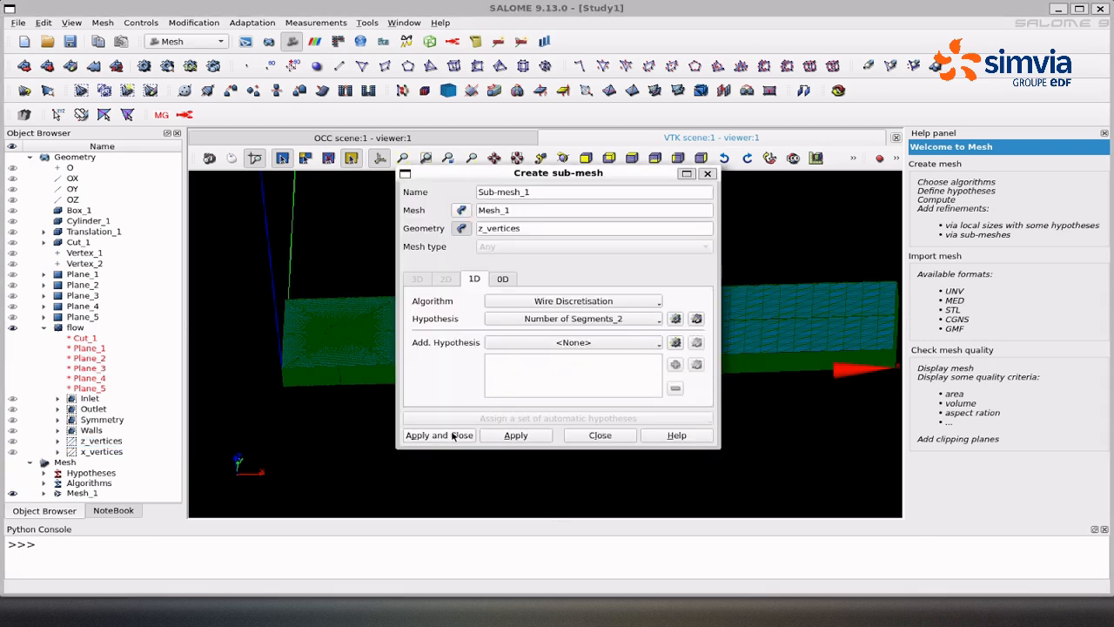
{"action": "left_click", "coordinate": [453, 435]}
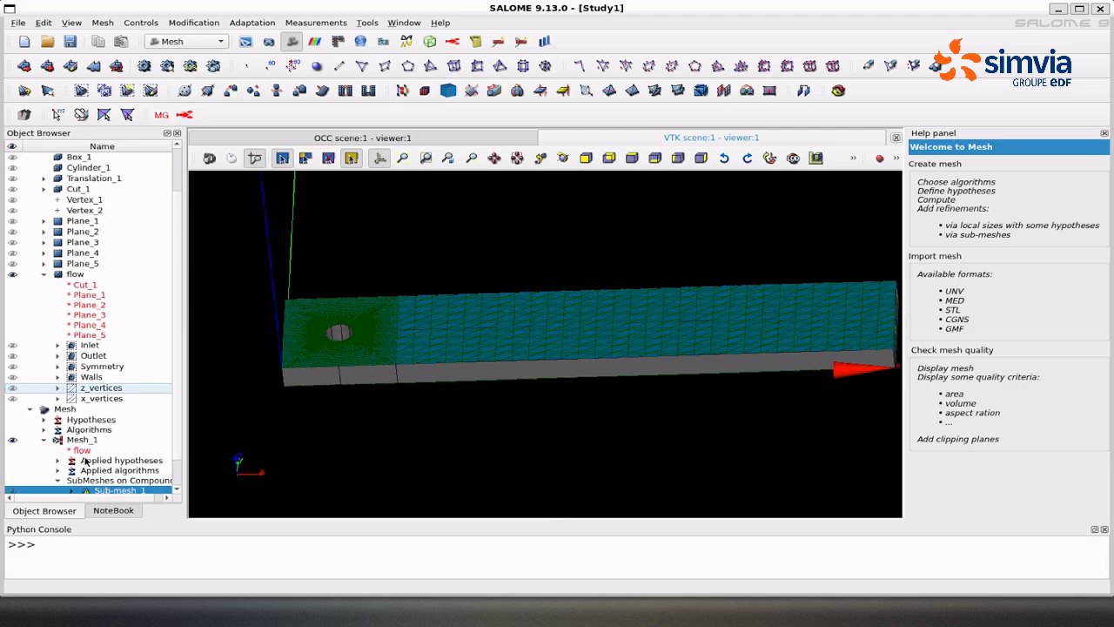
Clear and recompute Mesh_1 with the z_vertices sub-mesh applied.
{"action": "scroll", "coordinate": [87, 461], "scroll_direction": "down", "scroll_amount": 1}
{"action": "right_click", "coordinate": [78, 409]}
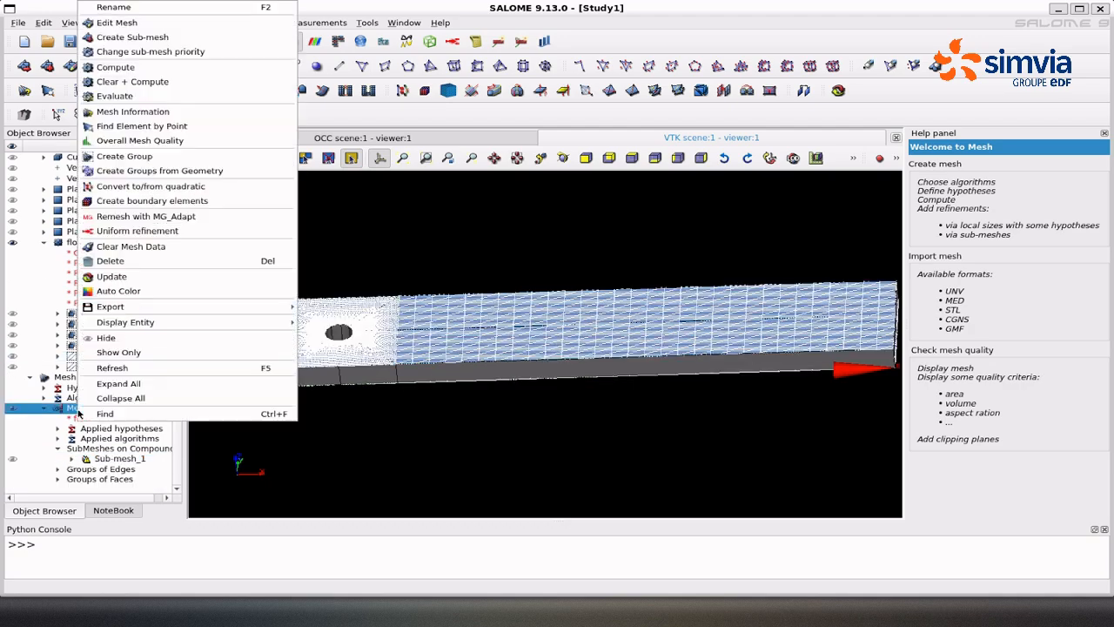
{"action": "left_click", "coordinate": [200, 81]}
{"action": "left_click", "coordinate": [675, 489]}
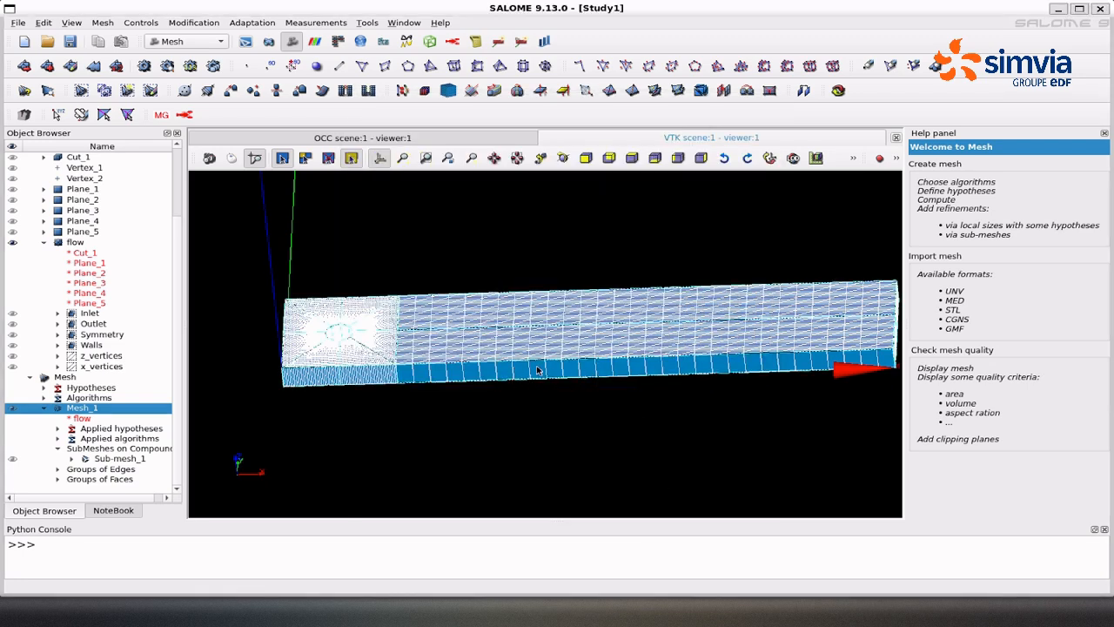
Create a sub-mesh of Mesh_1 on x_vertices using Wire Discretisation with a Number of Segments hypothesis of 160.
{"action": "right_click", "coordinate": [69, 412]}
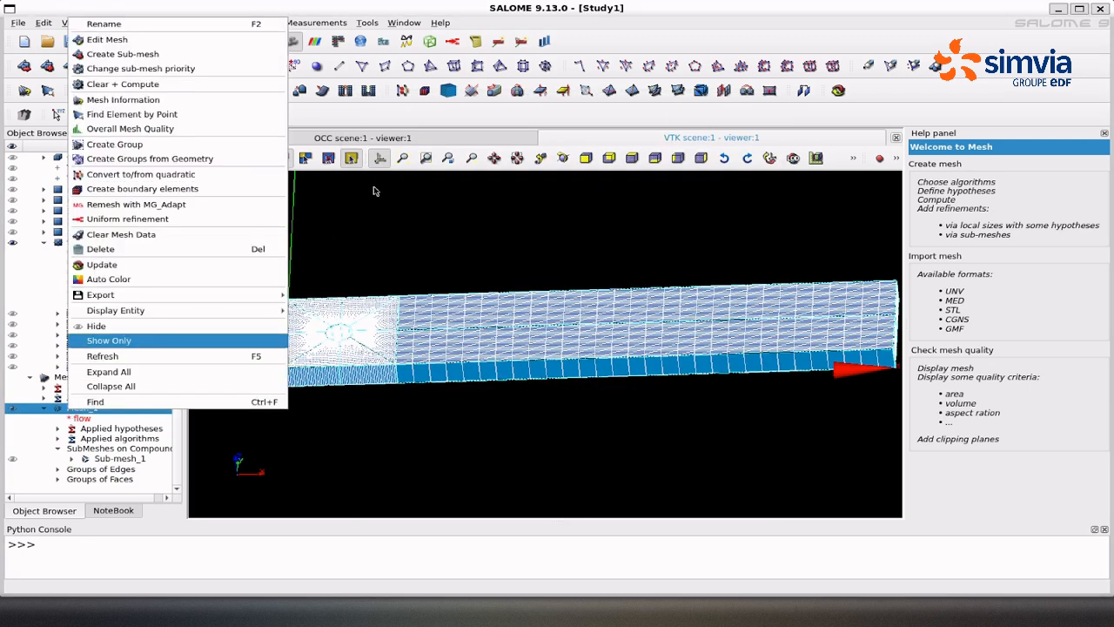
{"action": "left_click", "coordinate": [196, 51]}
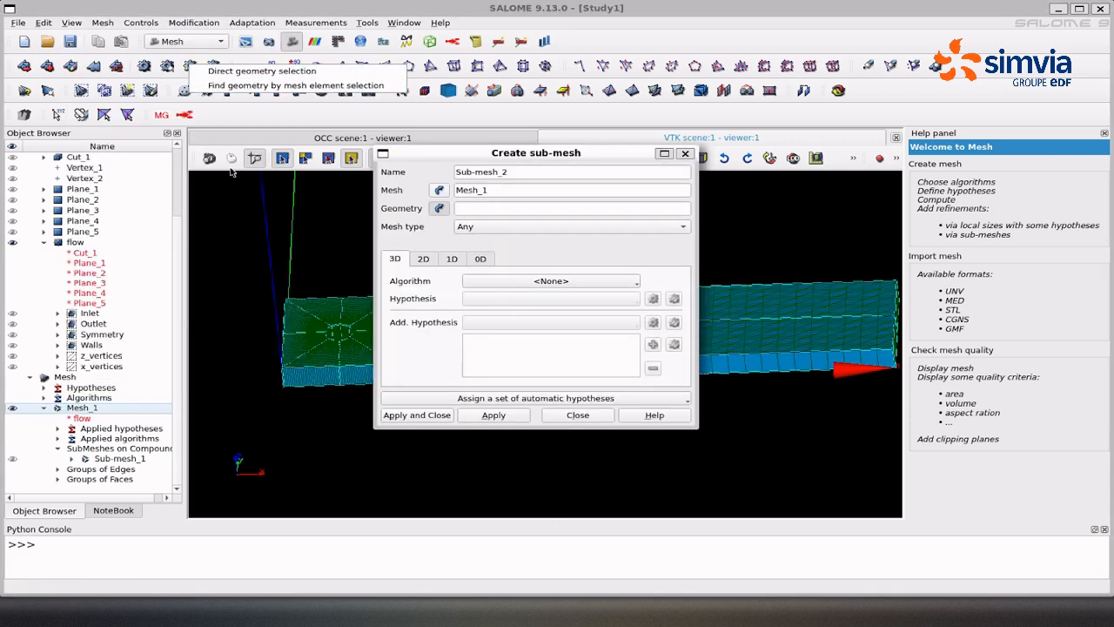
{"action": "left_click", "coordinate": [440, 208]}
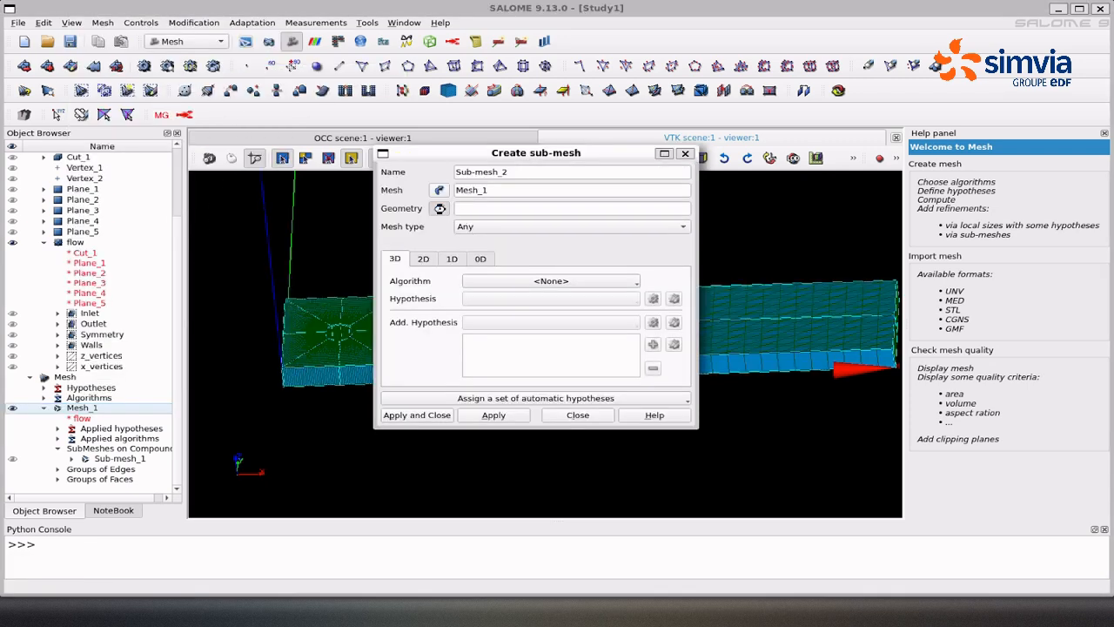
{"action": "left_click", "coordinate": [87, 366]}
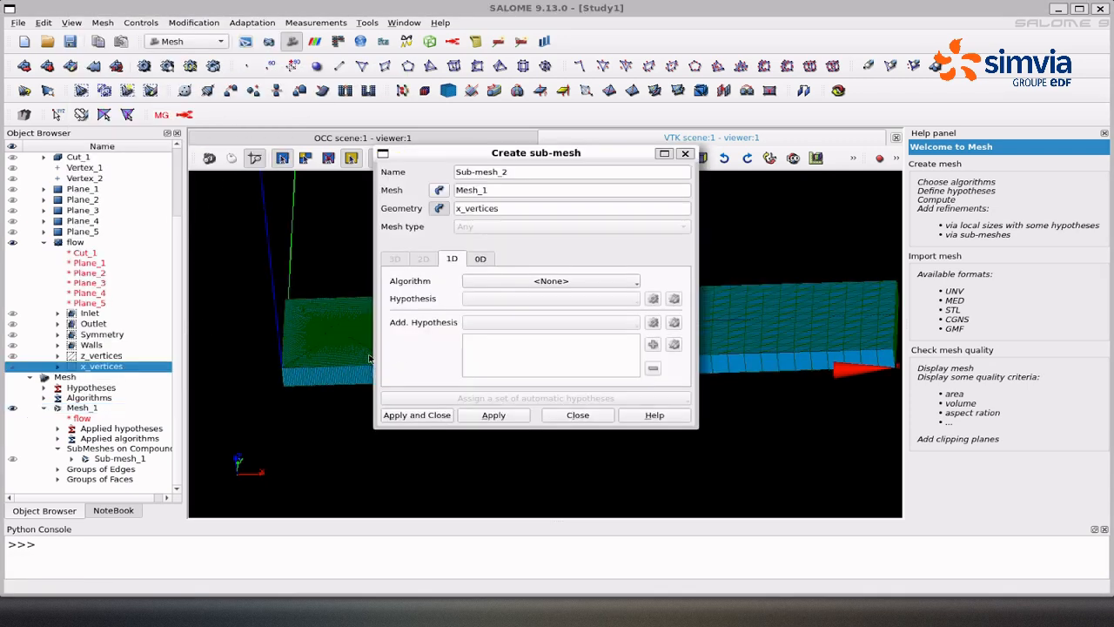
{"action": "left_click", "coordinate": [554, 281]}
{"action": "left_click", "coordinate": [521, 329]}
{"action": "left_click", "coordinate": [651, 298]}
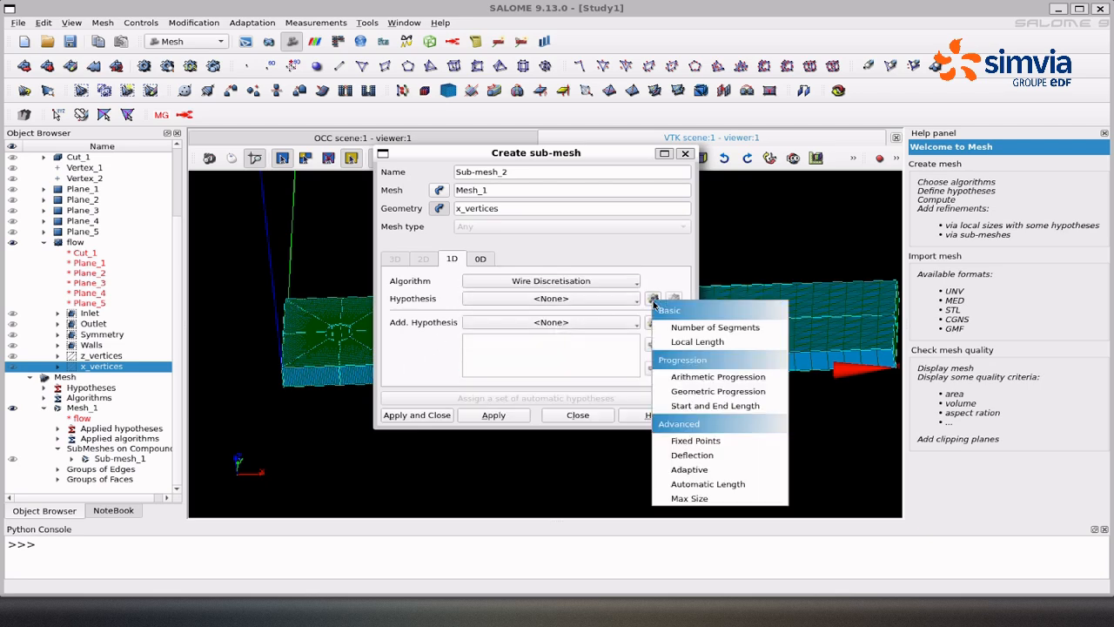
{"action": "left_click", "coordinate": [671, 329]}
{"action": "double_click", "coordinate": [549, 299]}
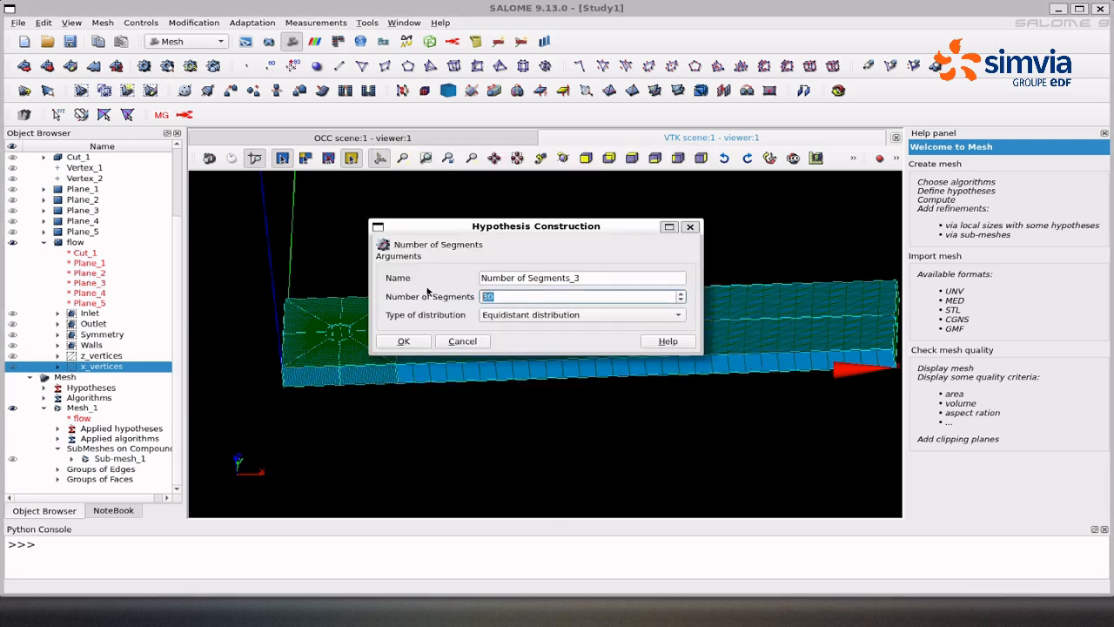
{"action": "type", "text": "160"}
{"action": "left_click", "coordinate": [404, 340]}
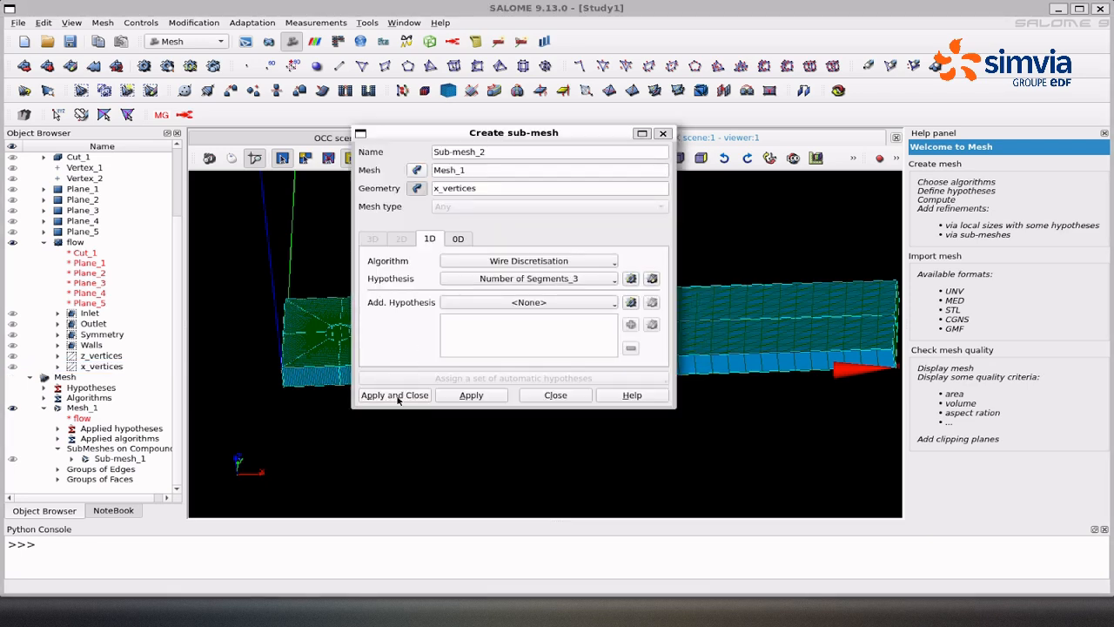
{"action": "left_click", "coordinate": [396, 394]}
Clear and recompute Mesh_1 with the x_vertices sub-mesh applied, and inspect the refined channel.
{"action": "left_click", "coordinate": [82, 408]}
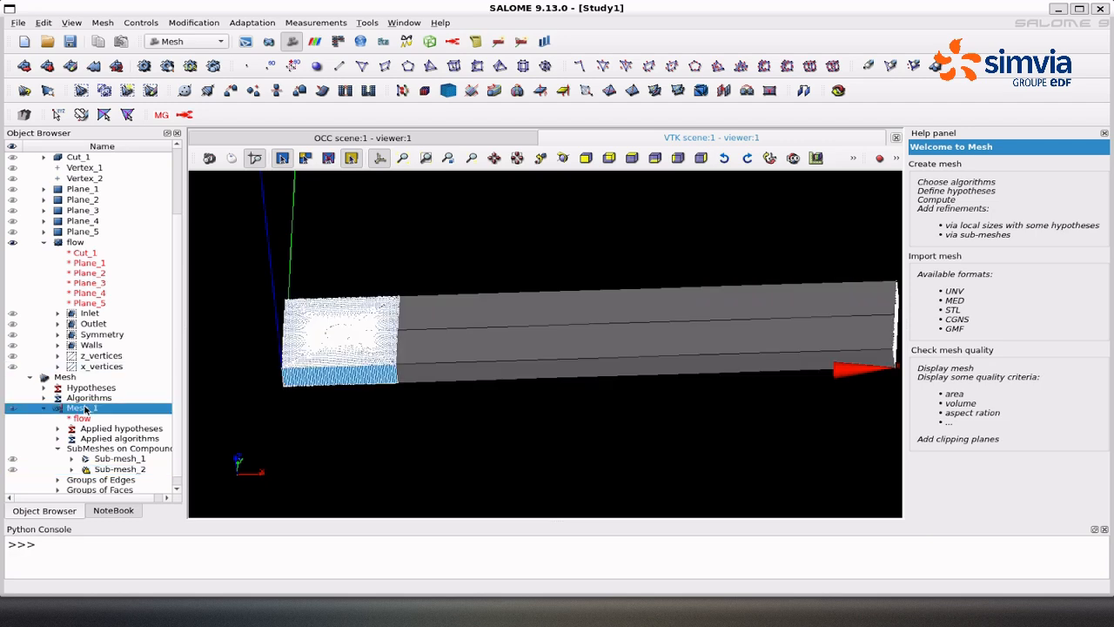
{"action": "right_click", "coordinate": [84, 409]}
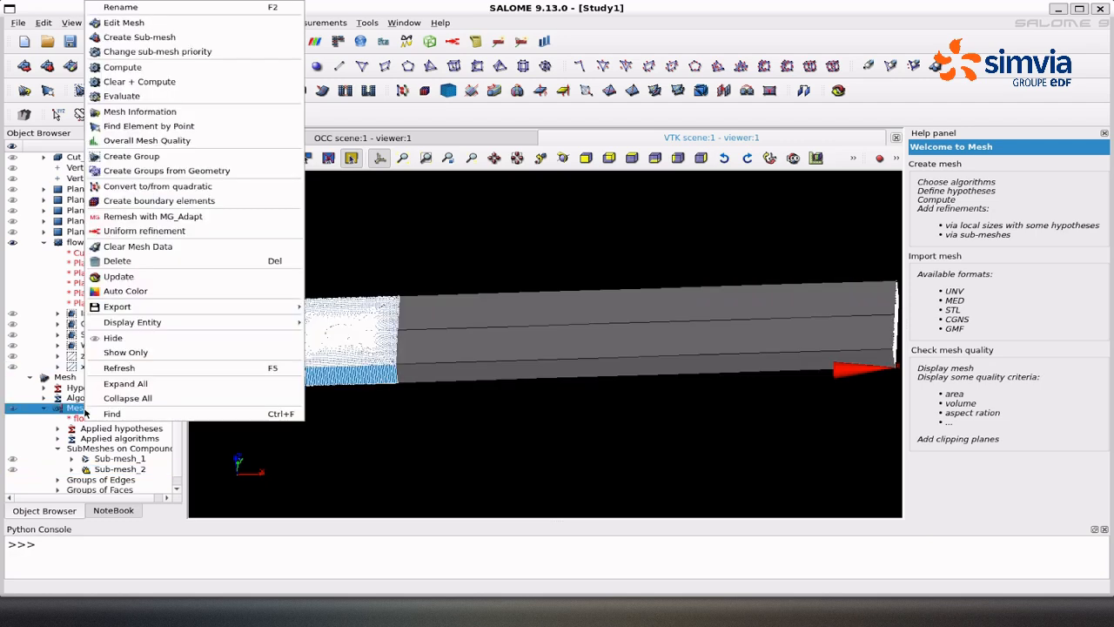
{"action": "left_click", "coordinate": [153, 81]}
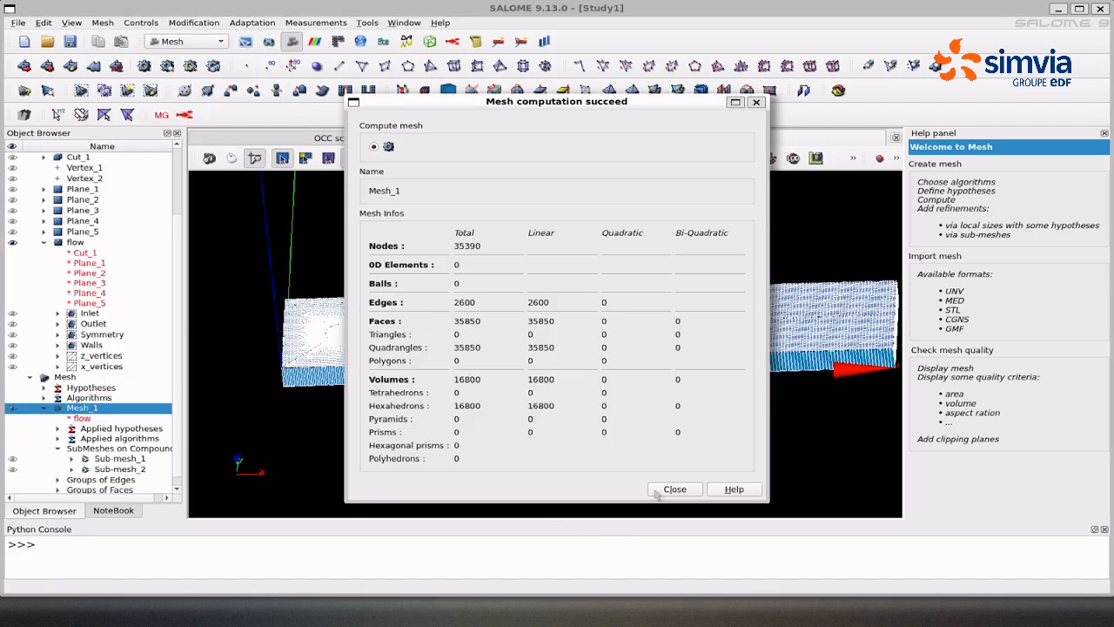
{"action": "left_click", "coordinate": [660, 493]}
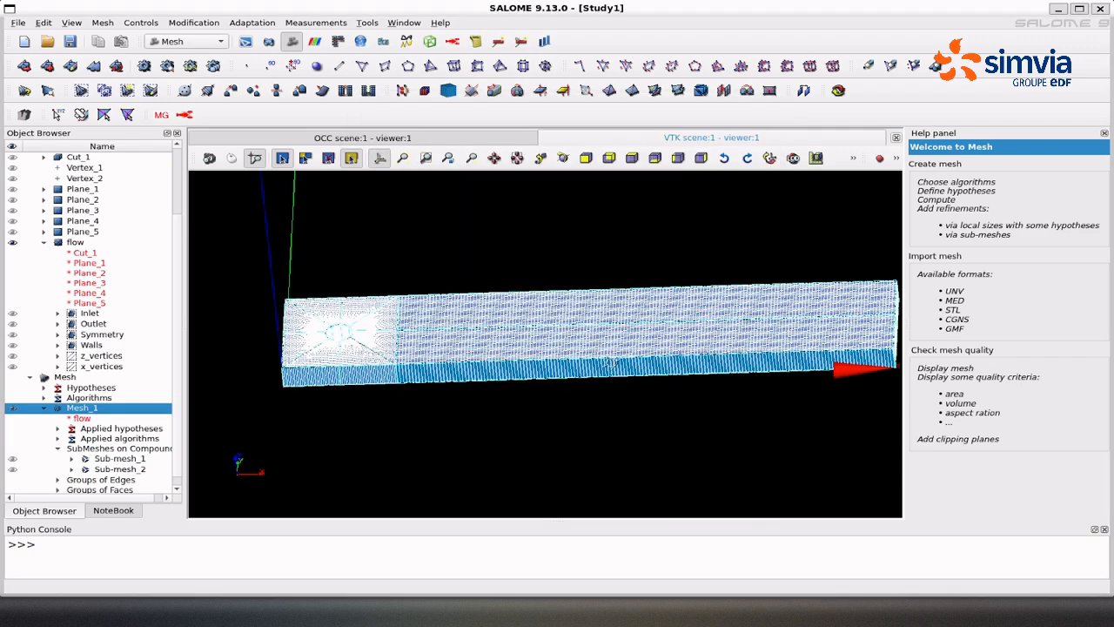
{"action": "left_click_drag", "start_coordinate": [617, 383], "coordinate": [585, 433]}
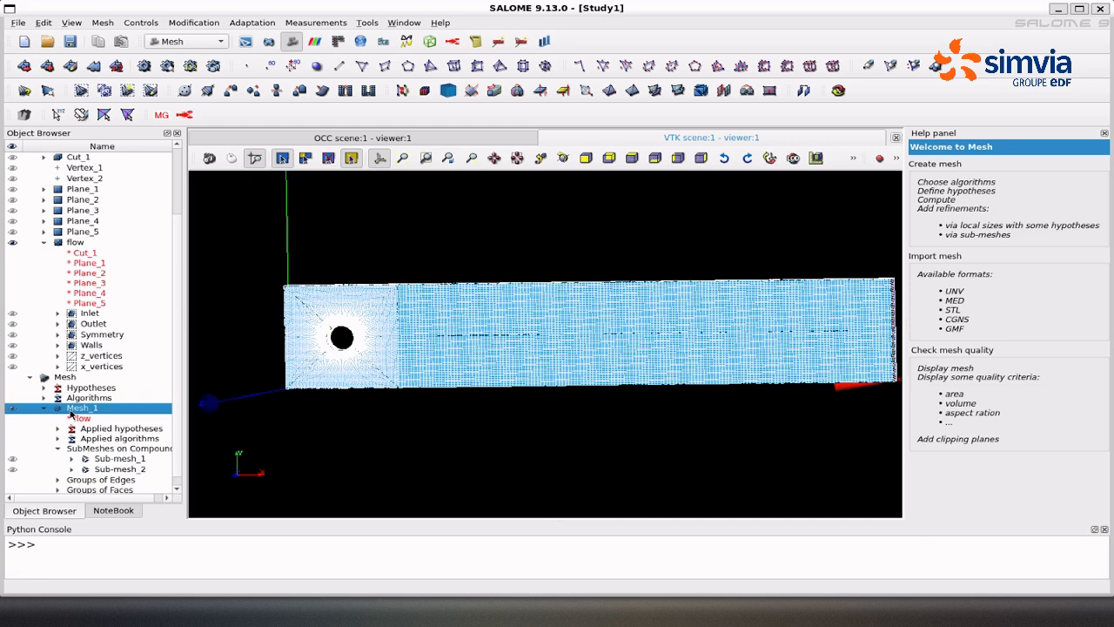
Export Mesh_1 as a MED 4.1 file named Mesh_1 in /home/salome.
{"action": "right_click", "coordinate": [71, 413]}
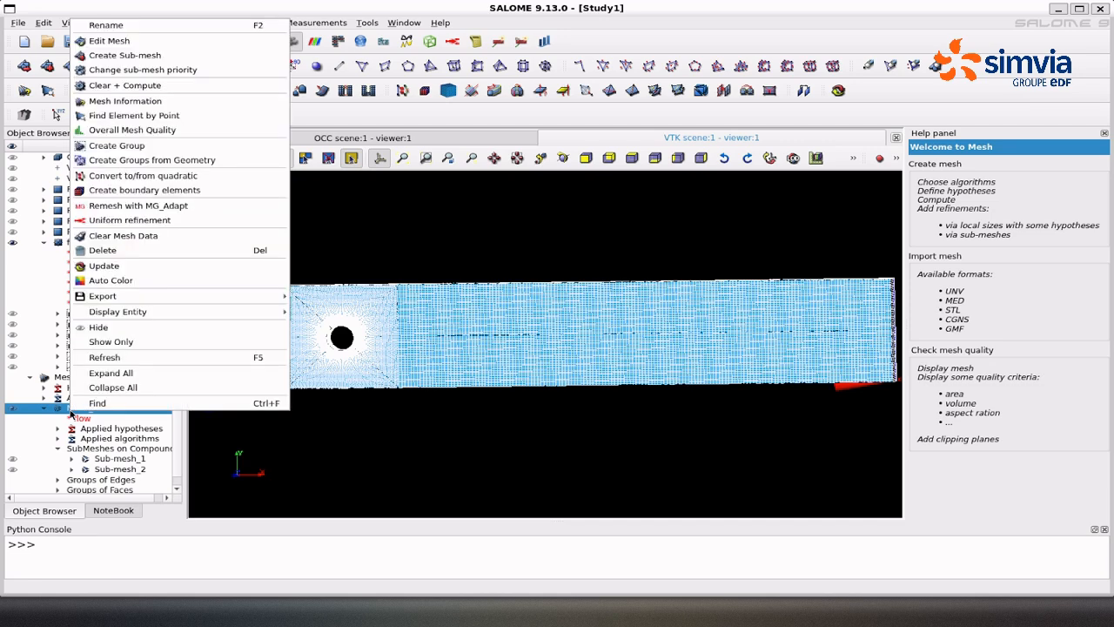
{"action": "mouse_move", "coordinate": [232, 297]}
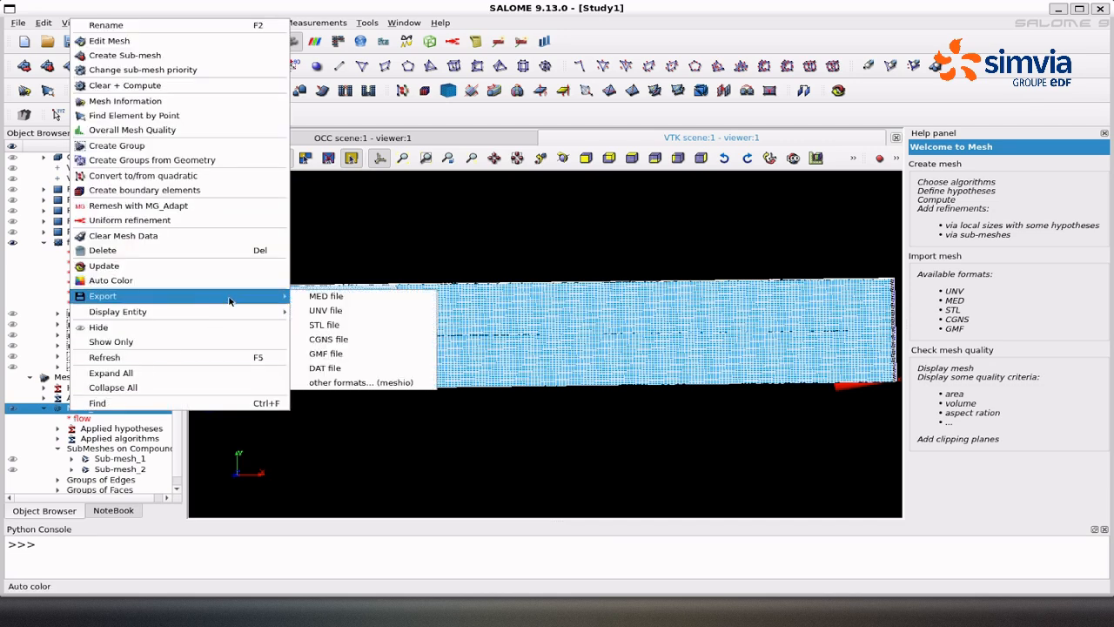
{"action": "left_click", "coordinate": [325, 296]}
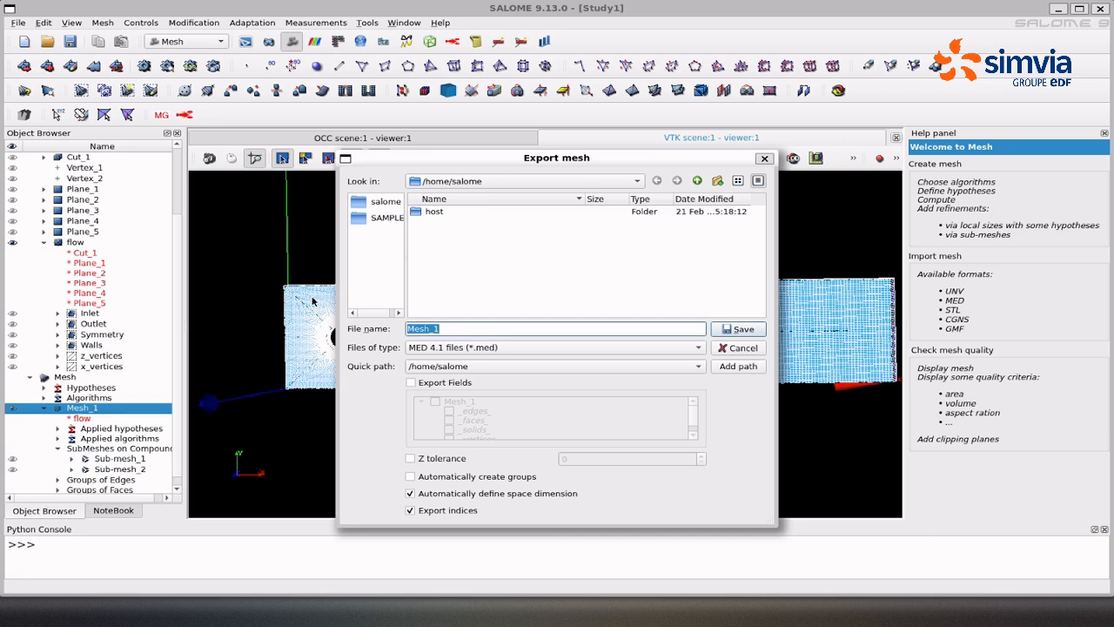
{"action": "left_click", "coordinate": [745, 328]}
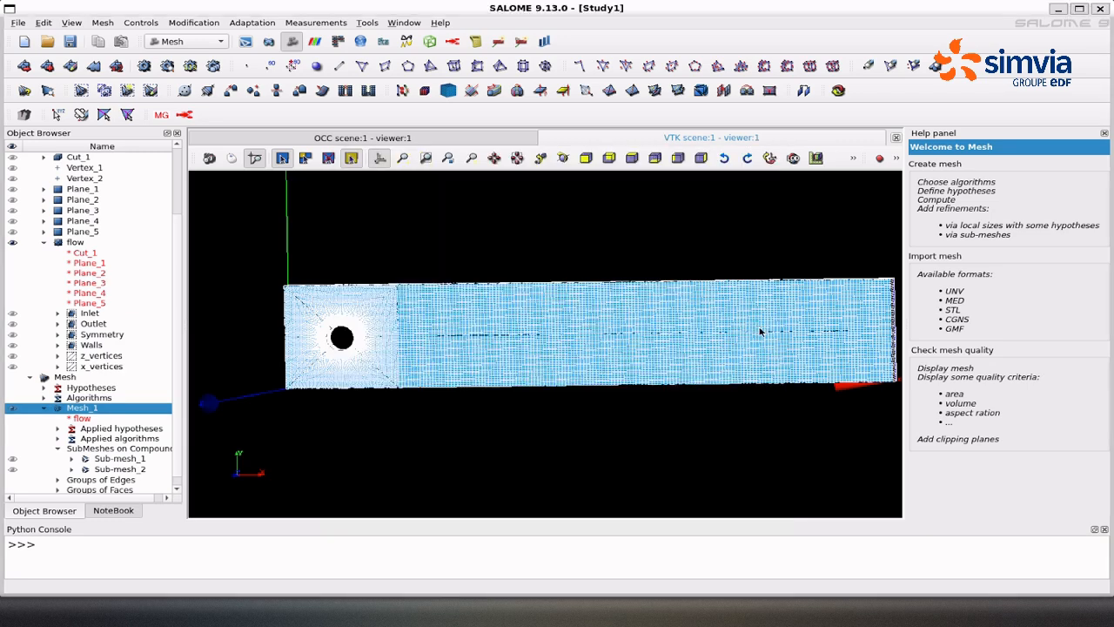